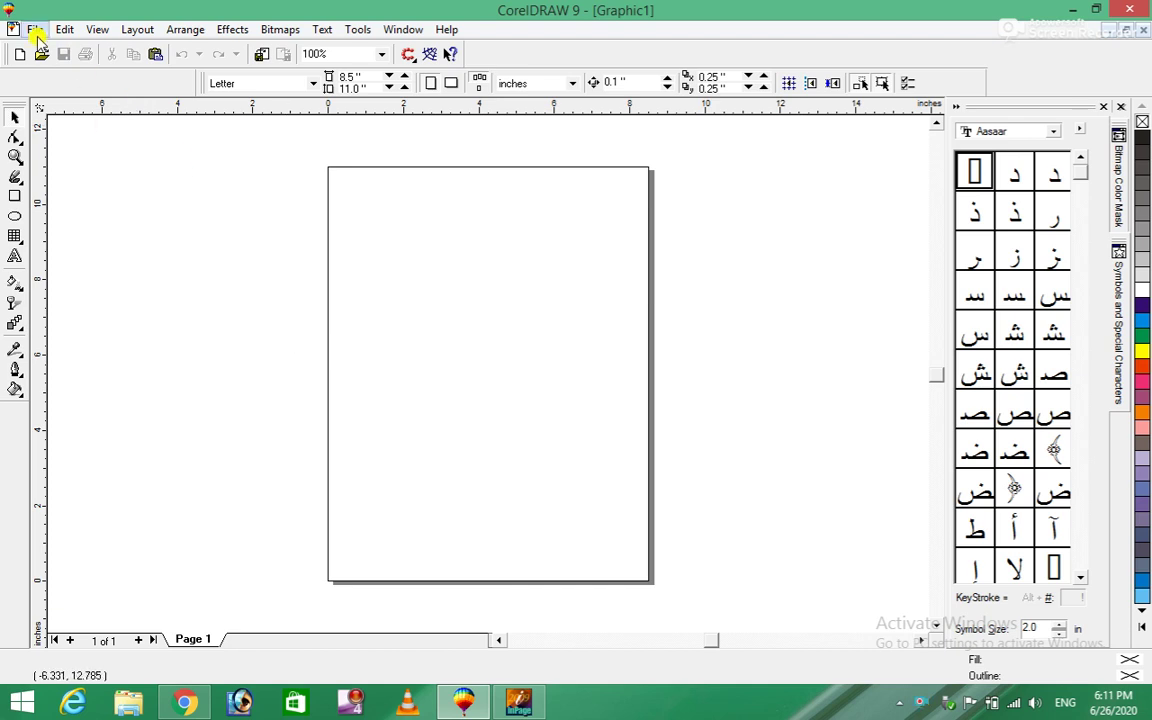
Browse the File and Edit menus, then draw a test rectangle and undo it.
{"action": "left_click", "coordinate": [37, 30]}
{"action": "mouse_move", "coordinate": [64, 29]}
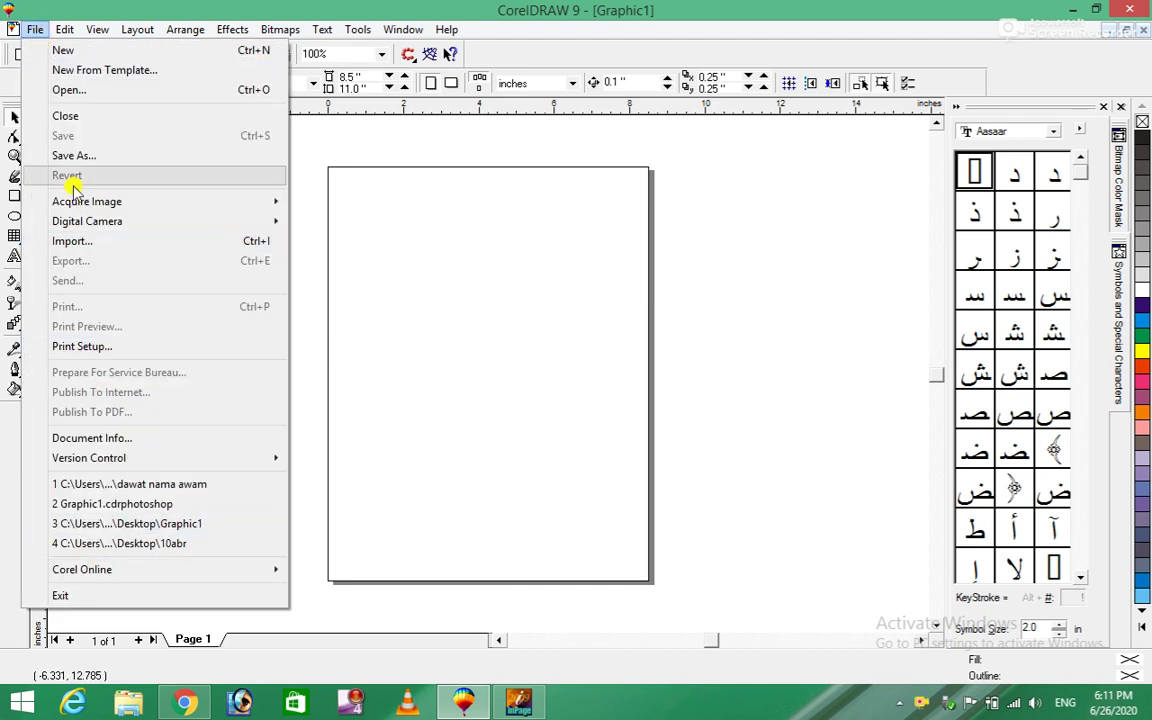
{"action": "left_click", "coordinate": [65, 31]}
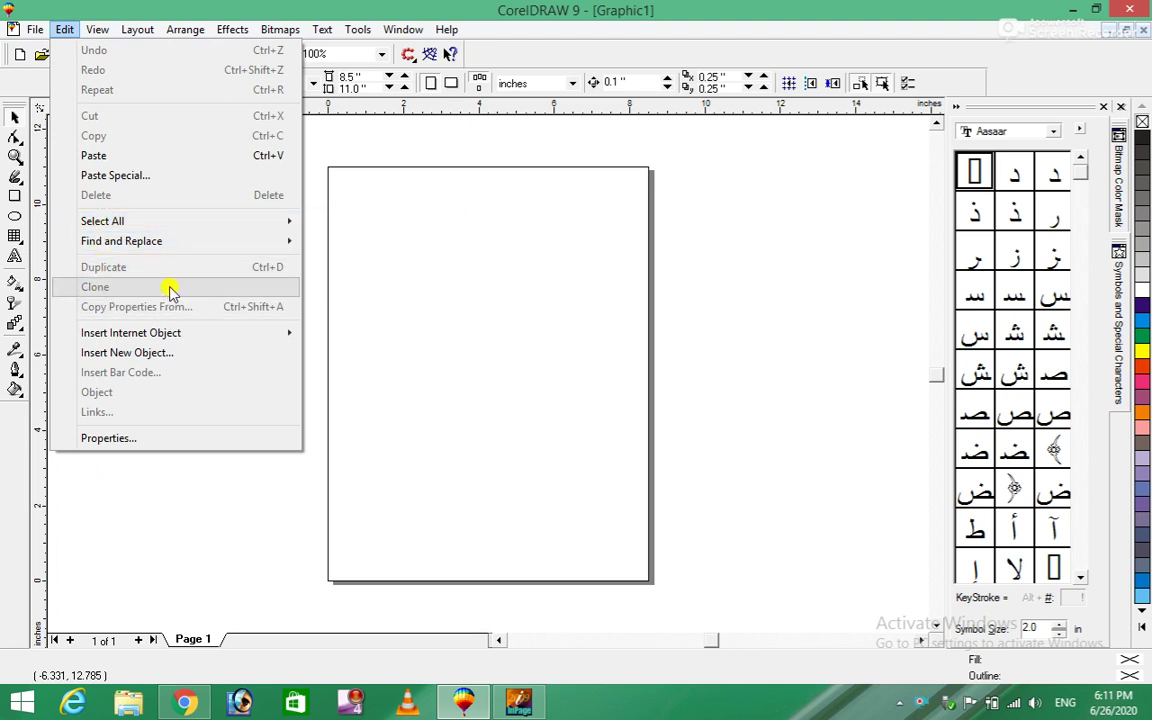
{"action": "left_click", "coordinate": [501, 316]}
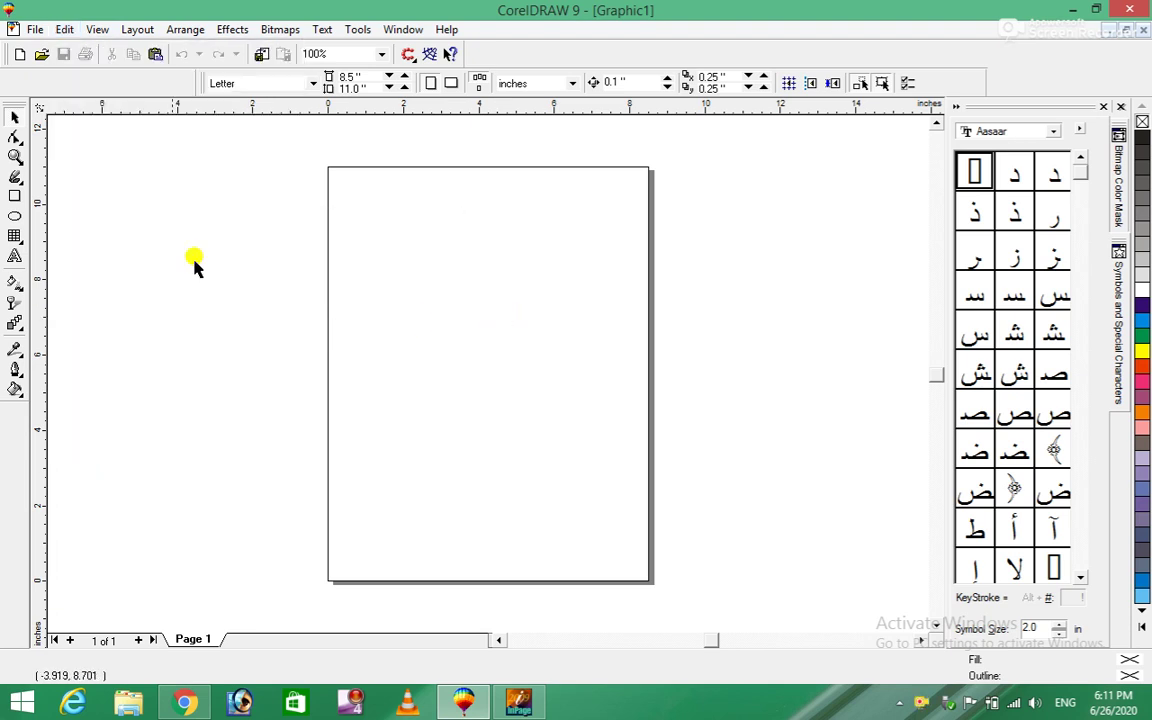
{"action": "left_click", "coordinate": [15, 197]}
{"action": "left_click_drag", "start_coordinate": [208, 207], "coordinate": [502, 353]}
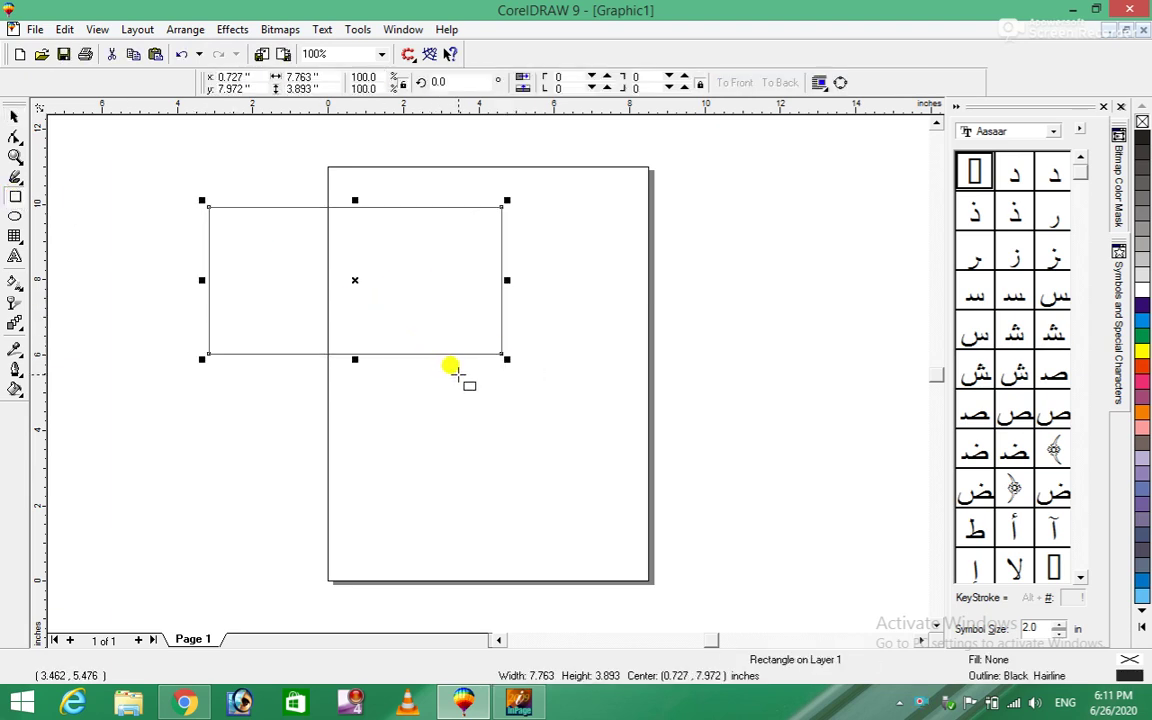
{"action": "key", "text": "ctrl+z"}
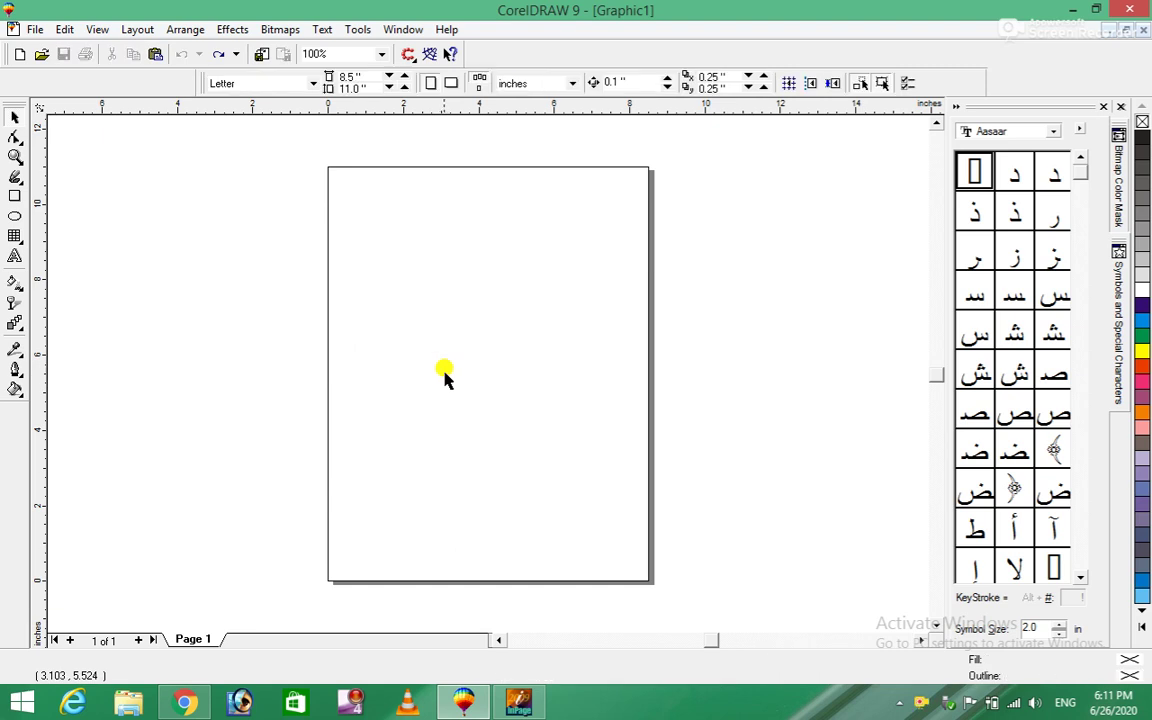
Draw a tall narrow ellipse near the top of the page and select it.
{"action": "left_click", "coordinate": [15, 216]}
{"action": "mouse_move", "coordinate": [386, 263]}
{"action": "left_mouse_down"}
{"action": "mouse_move", "coordinate": [425, 383]}
{"action": "mouse_move", "coordinate": [413, 356]}
{"action": "left_mouse_up"}
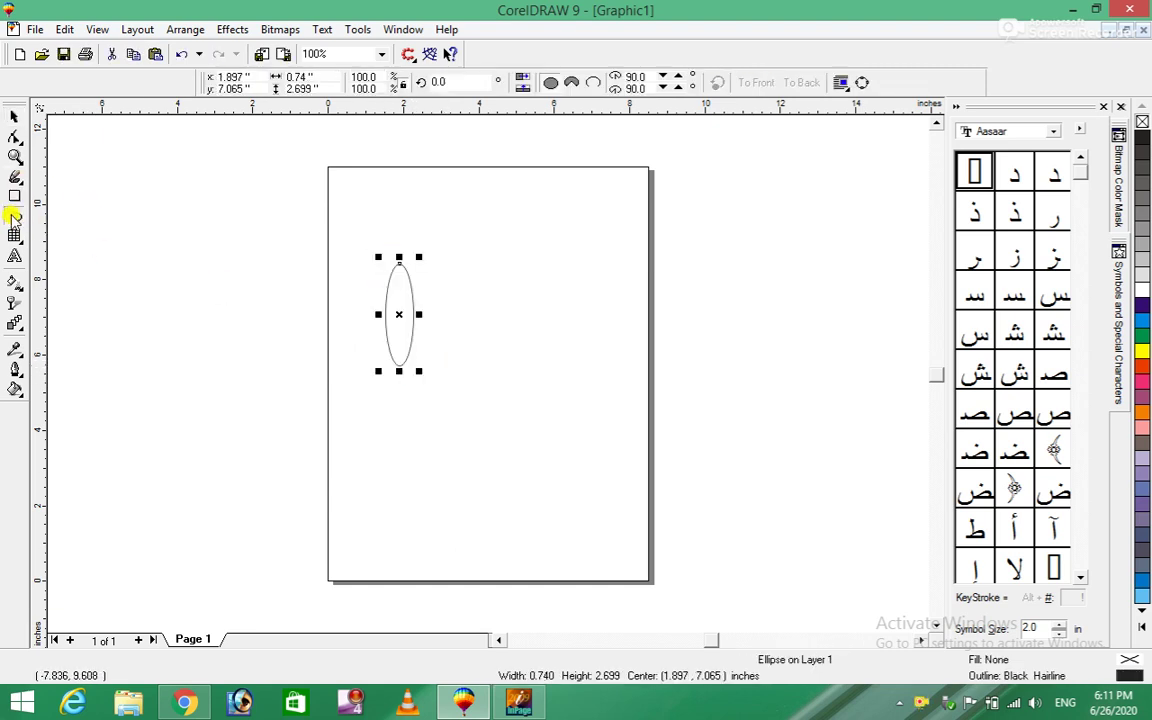
{"action": "left_click", "coordinate": [152, 250]}
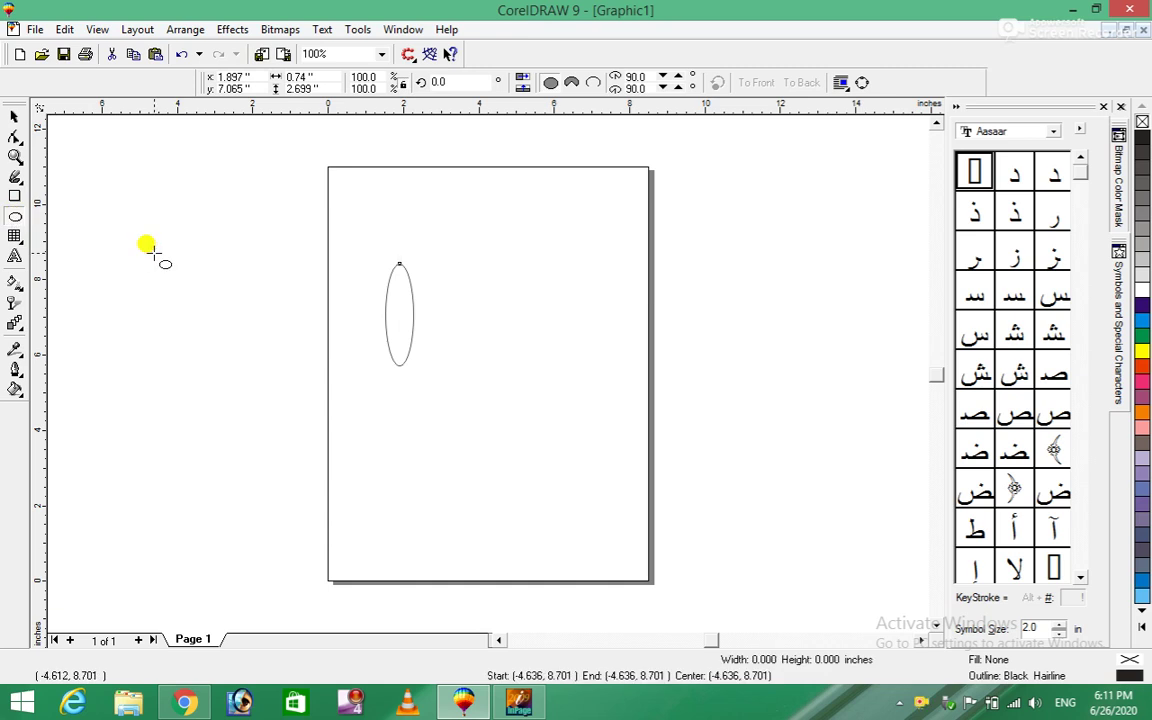
{"action": "left_click", "coordinate": [14, 196]}
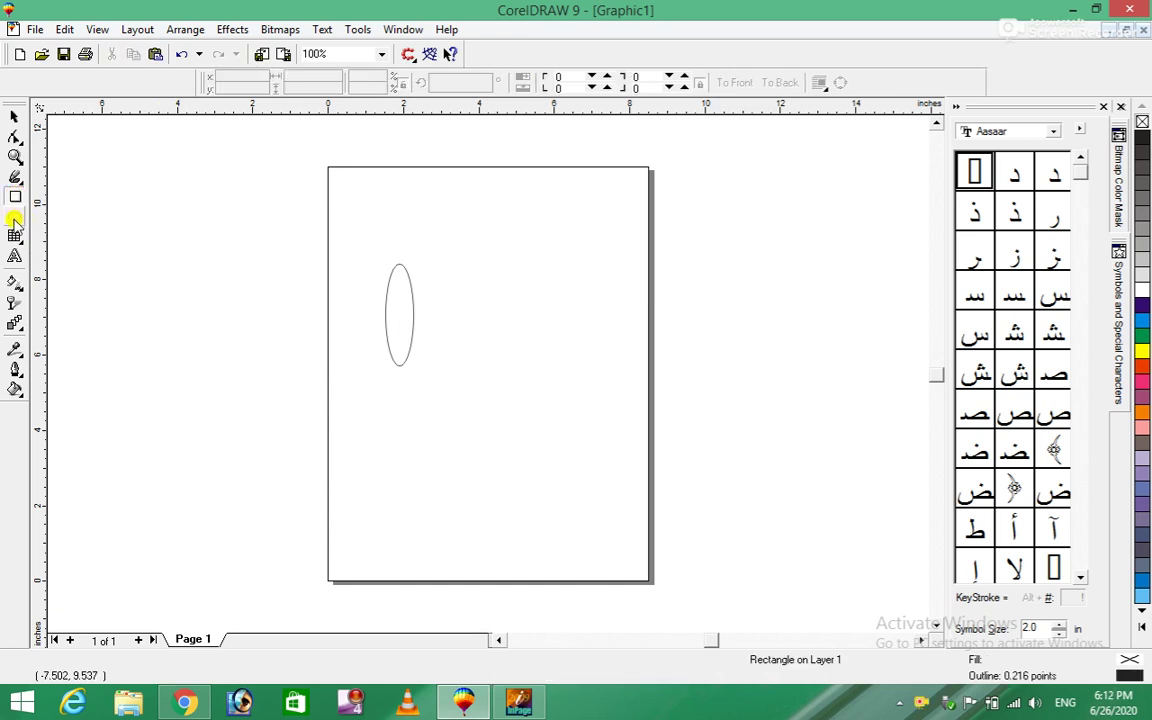
{"action": "left_click", "coordinate": [14, 218]}
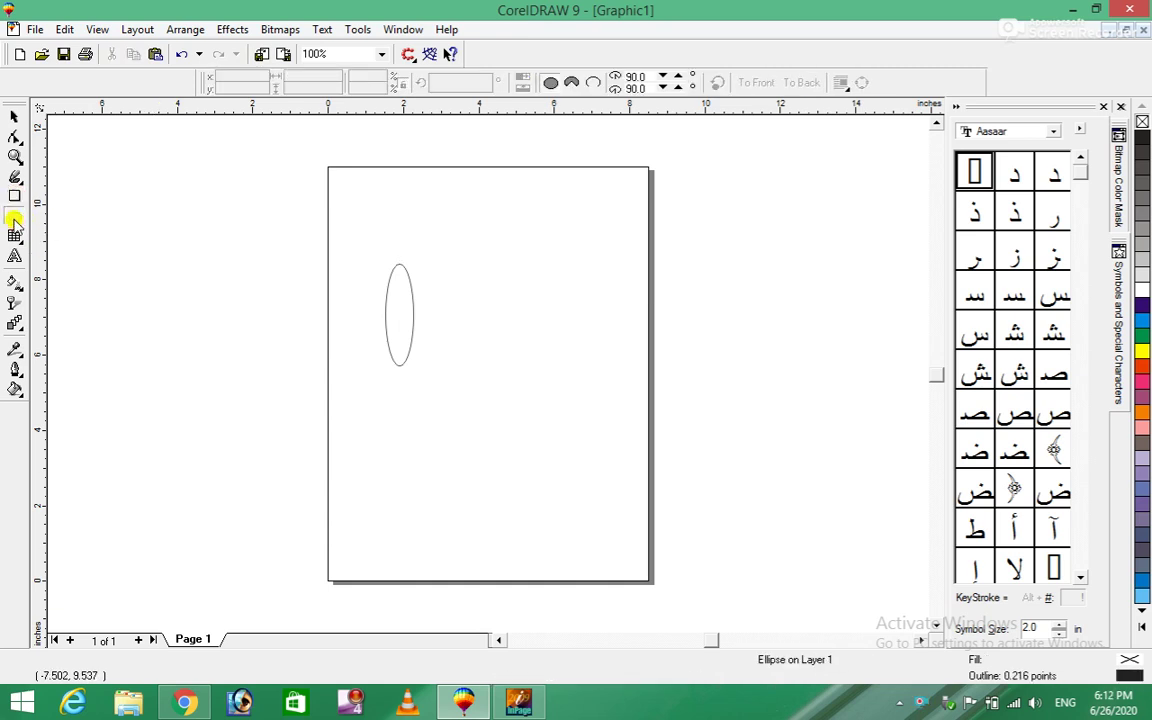
{"action": "left_click", "coordinate": [14, 118]}
{"action": "left_click", "coordinate": [396, 306]}
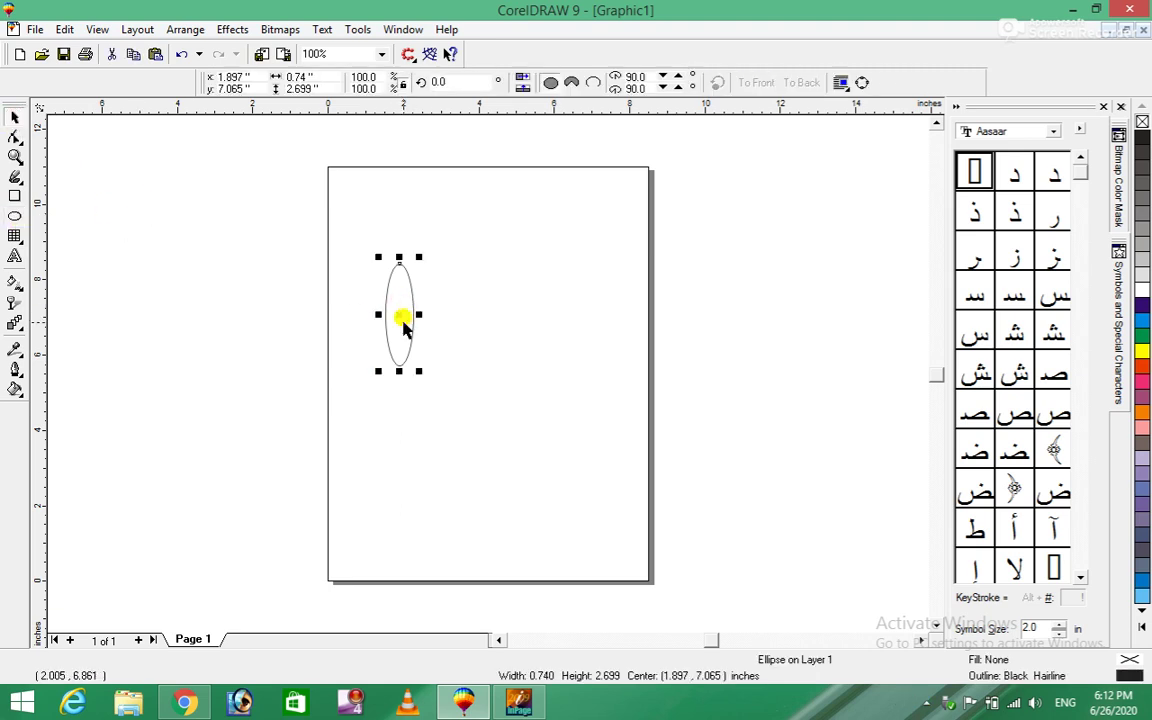
Rotate a copy 45° around the ellipse's base, repeating with Ctrl+R into a flower.
{"action": "left_click", "coordinate": [397, 313]}
{"action": "left_click_drag", "start_coordinate": [399, 314], "coordinate": [397, 381]}
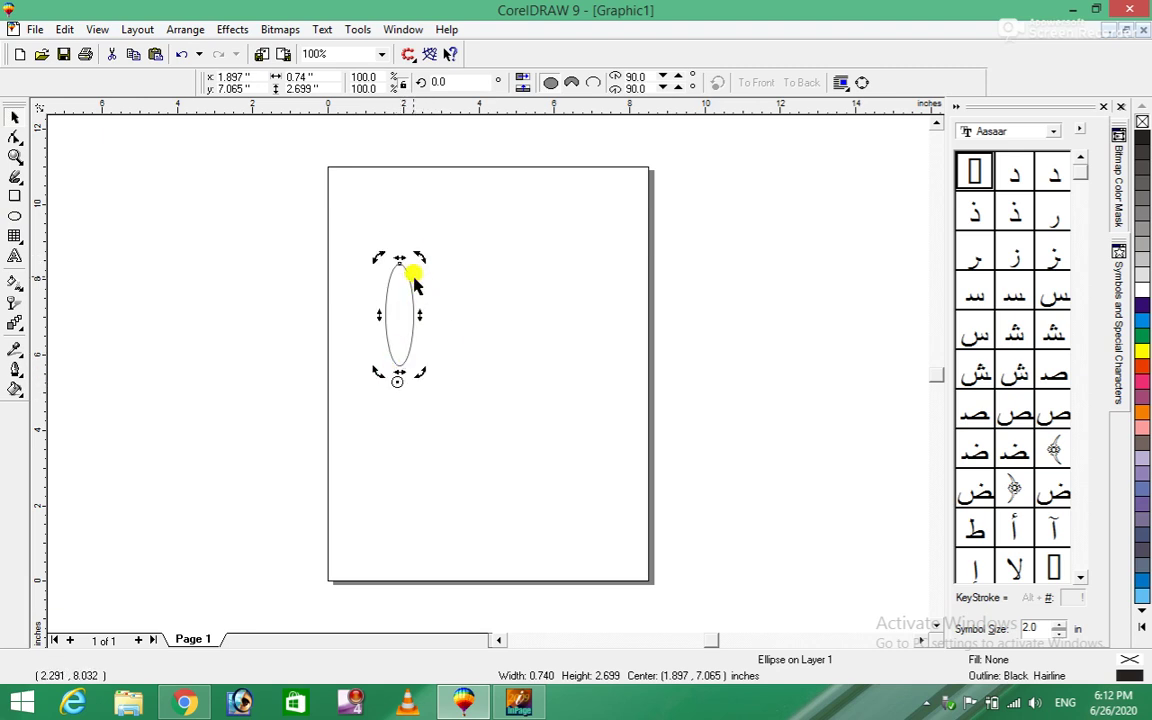
{"action": "left_click_drag", "start_coordinate": [406, 244], "coordinate": [460, 313]}
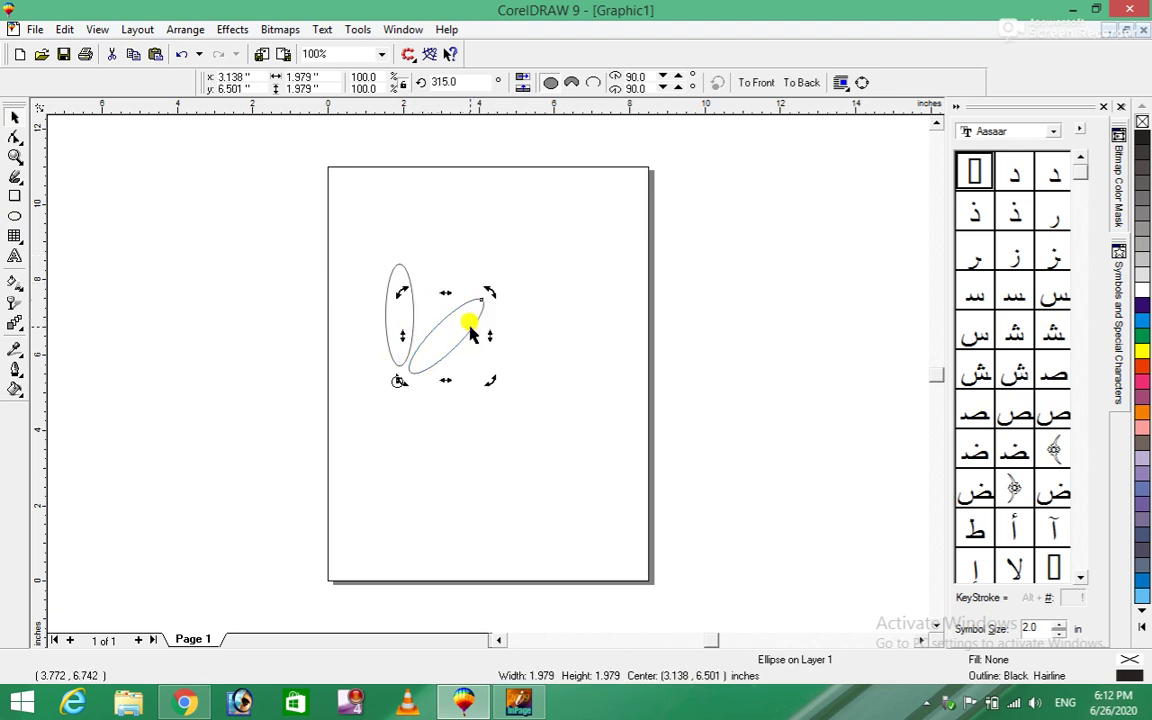
{"action": "key", "text": "ctrl+r"}
{"action": "key", "text": "ctrl+r"}
{"action": "key", "text": "ctrl+r"}
{"action": "key", "text": "ctrl+r"}
{"action": "key", "text": "ctrl+r"}
{"action": "key", "text": "ctrl+r"}
{"action": "key", "text": "ctrl+r"}
{"action": "key", "text": "ctrl+r"}
{"action": "key", "text": "ctrl+r"}
{"action": "key", "text": "ctrl+r"}
{"action": "key", "text": "ctrl+r"}
{"action": "key", "text": "ctrl+r"}
{"action": "key", "text": "ctrl+r"}
{"action": "key", "text": "ctrl+r"}
{"action": "key", "text": "ctrl+r"}
{"action": "key", "text": "ctrl+r"}
{"action": "key", "text": "ctrl+r"}
{"action": "key", "text": "ctrl+r"}
{"action": "key", "text": "ctrl+r"}
{"action": "key", "text": "ctrl+r"}
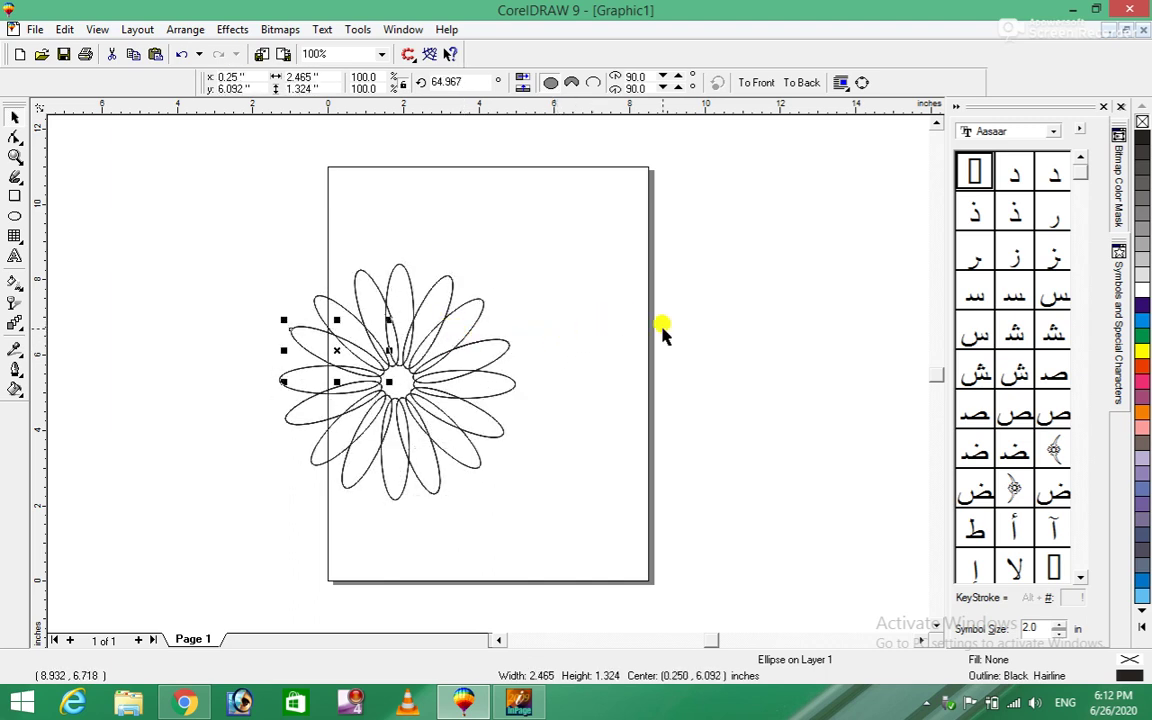
{"action": "left_click", "coordinate": [662, 332]}
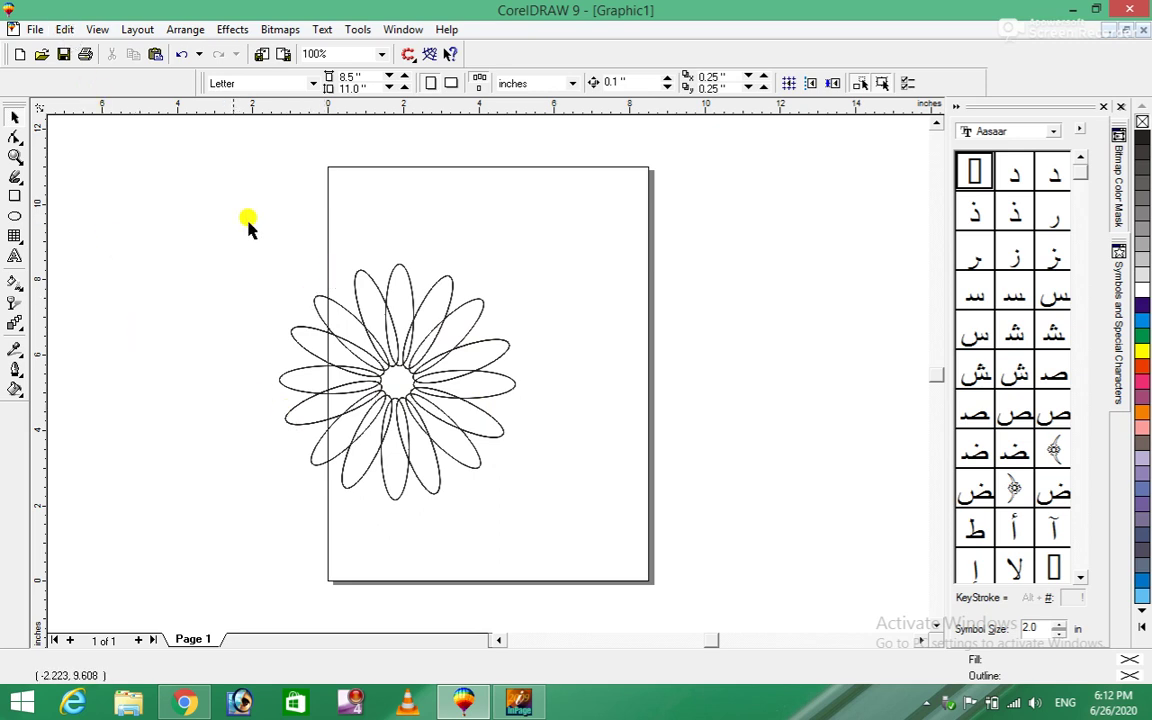
Duplicate the whole flower and move the copy to the right of the page.
{"action": "left_click_drag", "start_coordinate": [248, 227], "coordinate": [600, 556]}
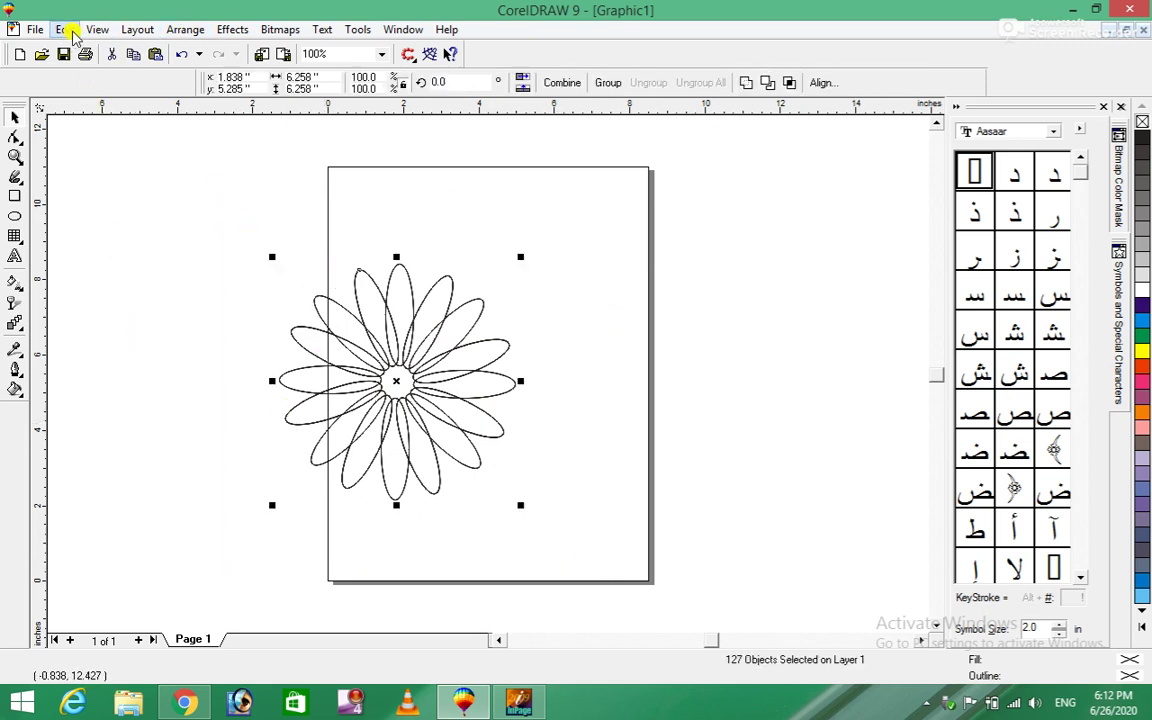
{"action": "left_click", "coordinate": [70, 31]}
{"action": "left_click", "coordinate": [100, 265]}
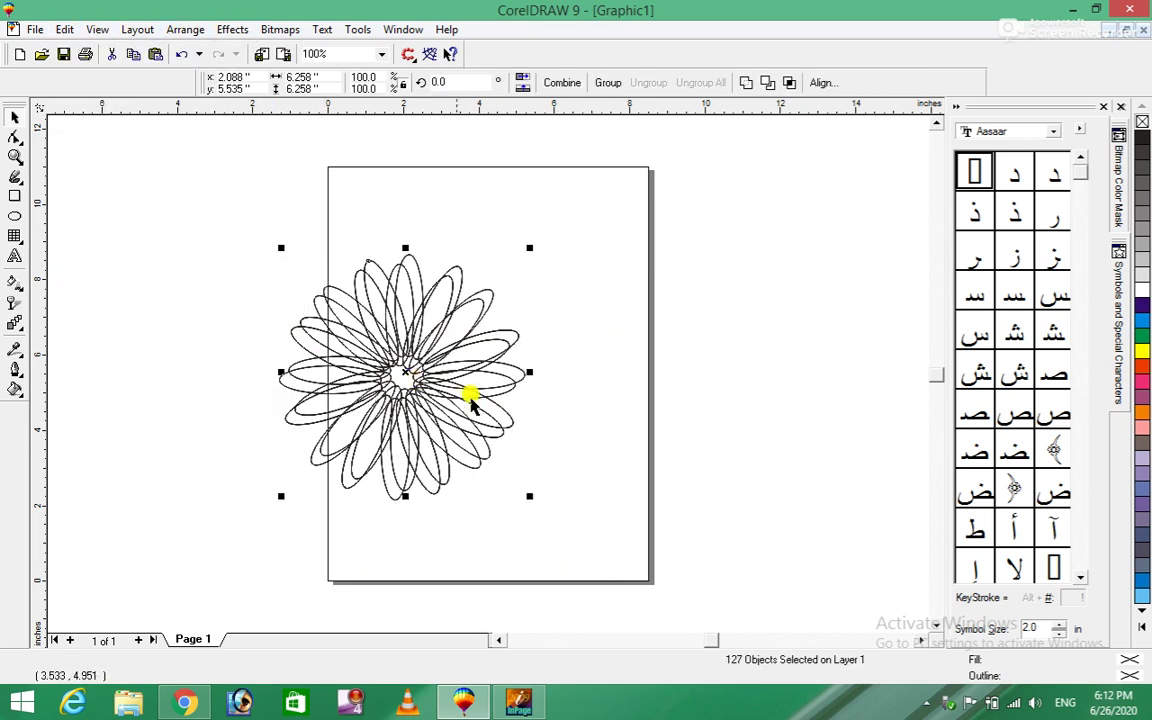
{"action": "mouse_move", "coordinate": [393, 362]}
{"action": "left_mouse_down"}
{"action": "mouse_move", "coordinate": [724, 321]}
{"action": "mouse_move", "coordinate": [797, 482]}
{"action": "left_mouse_up"}
{"action": "left_click", "coordinate": [788, 537]}
Pick out petals of the left flower, then delete the right-hand flower copy.
{"action": "left_click", "coordinate": [425, 478]}
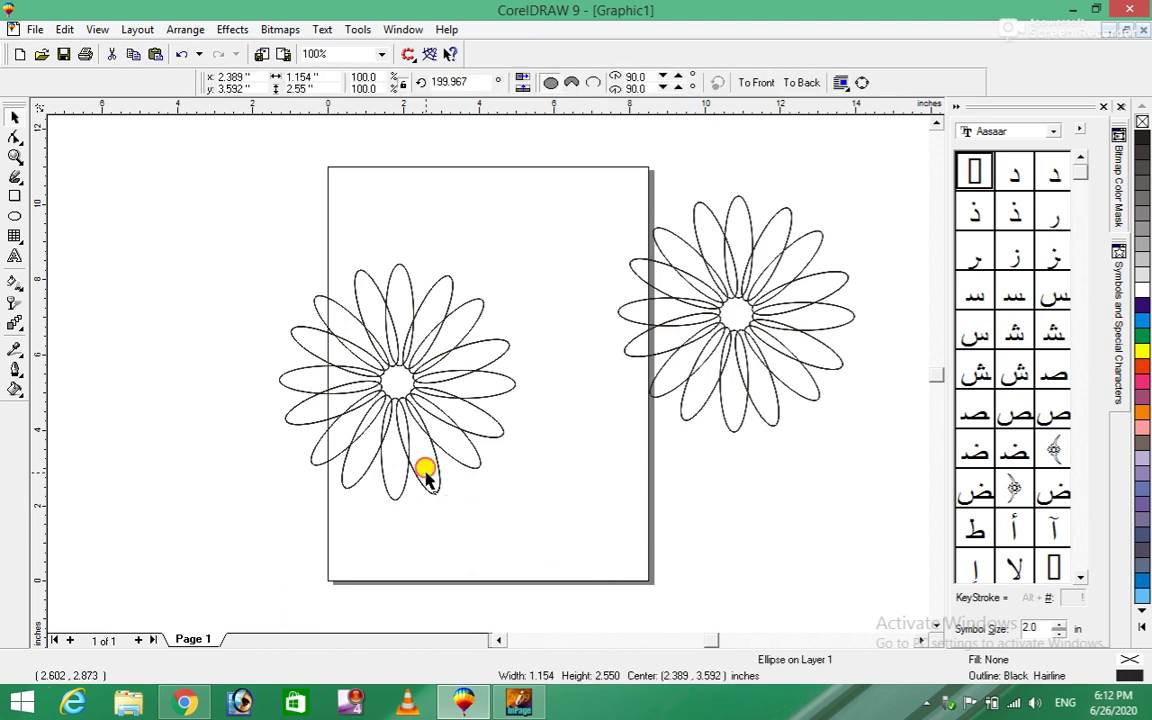
{"action": "left_click", "coordinate": [438, 490]}
{"action": "left_click", "coordinate": [437, 486]}
{"action": "left_click", "coordinate": [437, 490]}
{"action": "left_click", "coordinate": [429, 484]}
{"action": "left_click", "coordinate": [428, 484]}
{"action": "left_click", "coordinate": [428, 484]}
{"action": "left_click", "coordinate": [428, 485]}
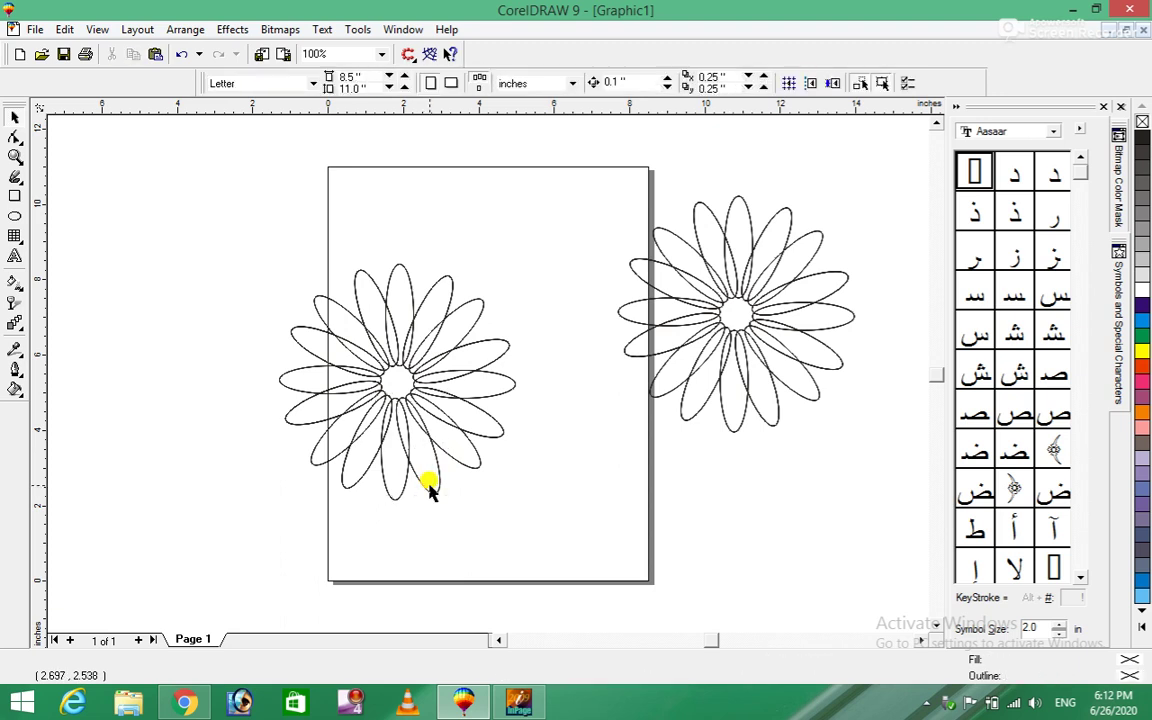
{"action": "key", "text": "Tab"}
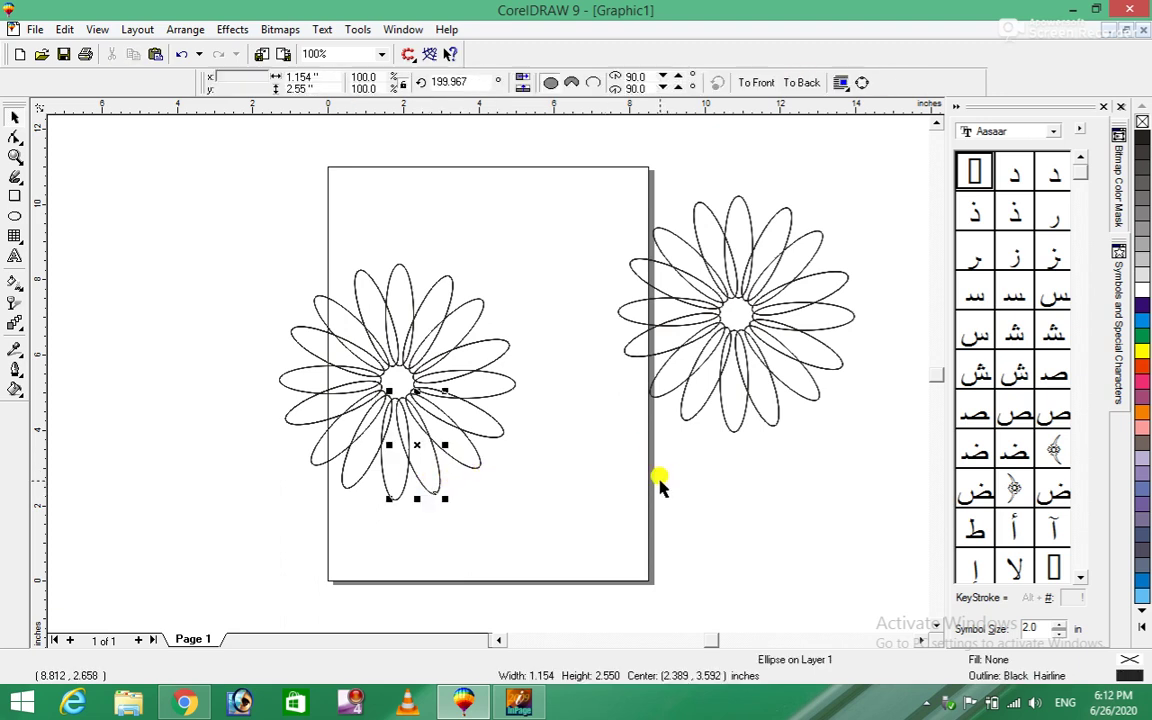
{"action": "key", "text": "Tab"}
{"action": "key", "text": "Delete"}
Tab through the remaining petals one by one, then select all of the flower.
{"action": "key", "text": "Tab"}
{"action": "key", "text": "Tab"}
{"action": "key", "text": "Tab"}
{"action": "key", "text": "Tab"}
{"action": "key", "text": "Tab"}
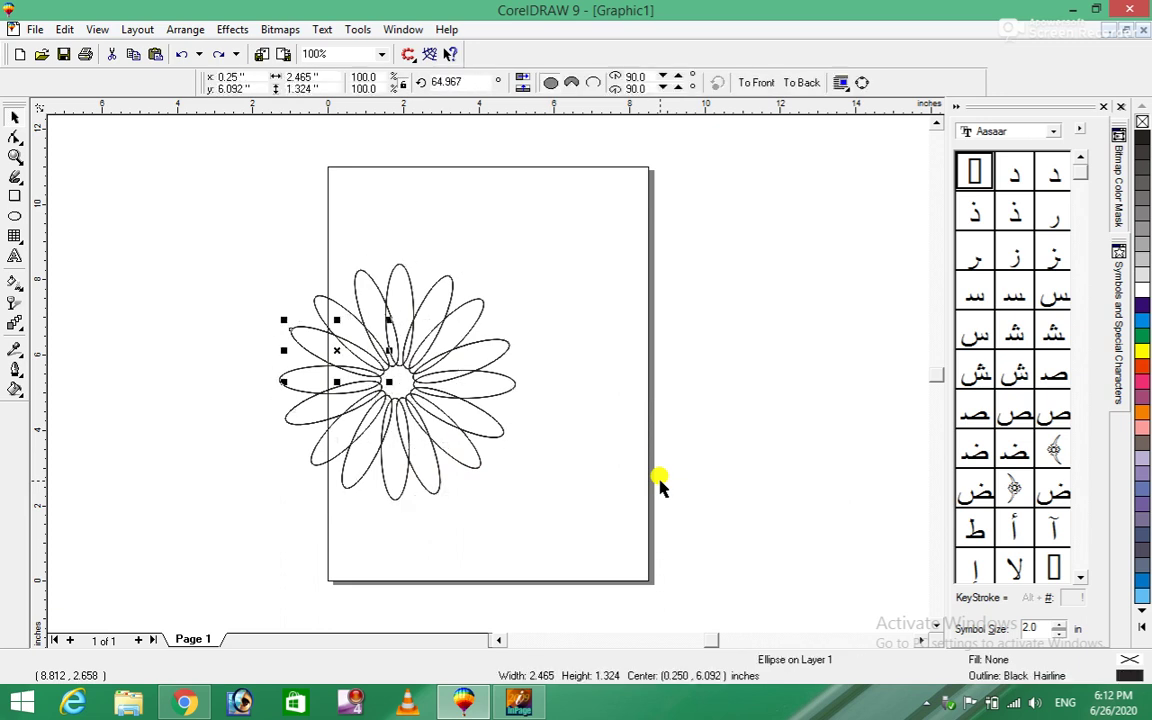
{"action": "key", "text": "Tab"}
{"action": "key", "text": "Tab"}
{"action": "key", "text": "Tab"}
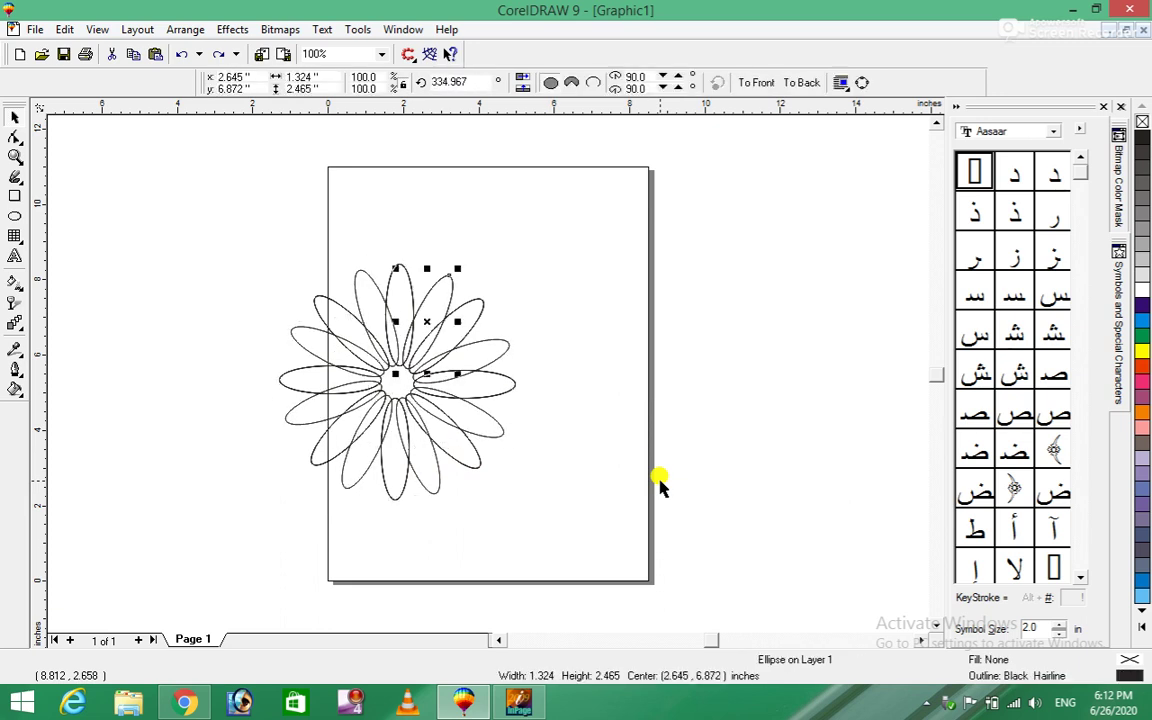
{"action": "key", "text": "Tab"}
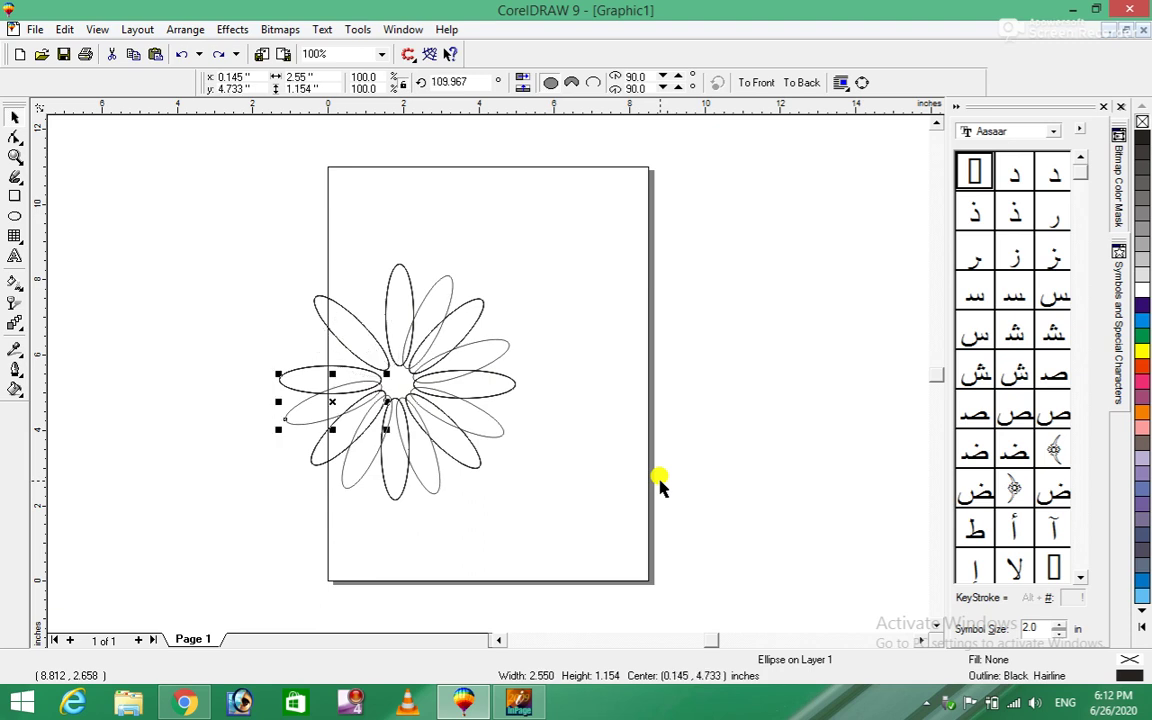
{"action": "key", "text": "Tab"}
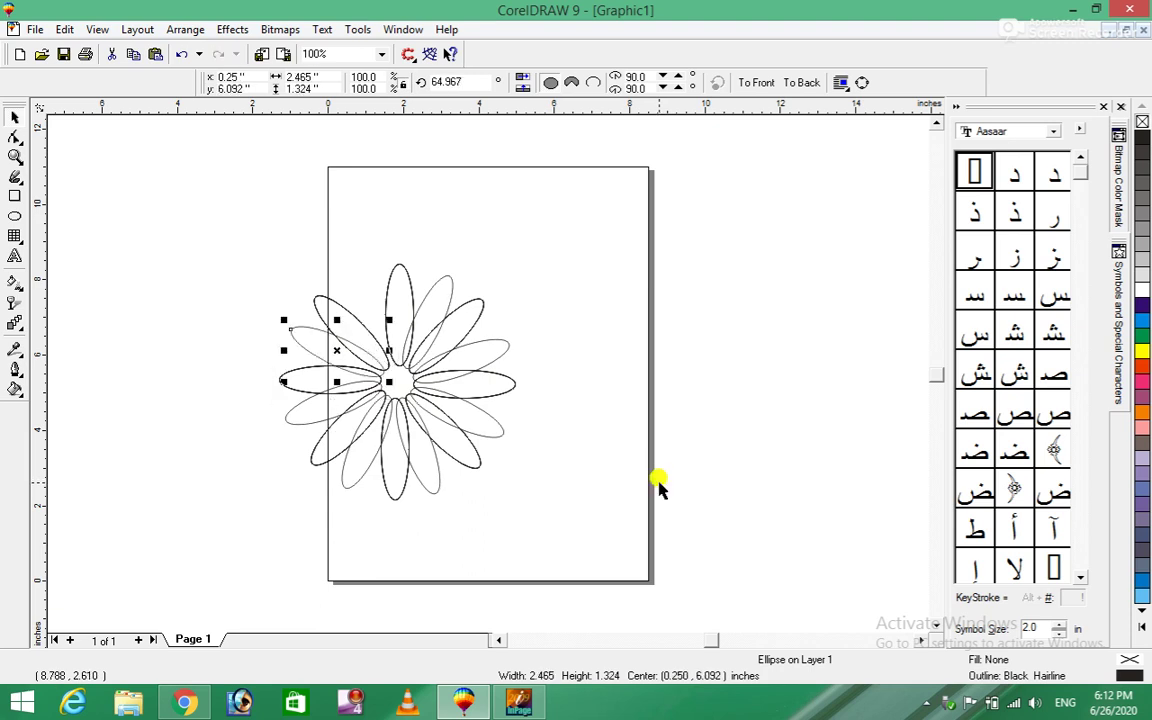
{"action": "key", "text": "Tab"}
{"action": "left_click", "coordinate": [762, 440]}
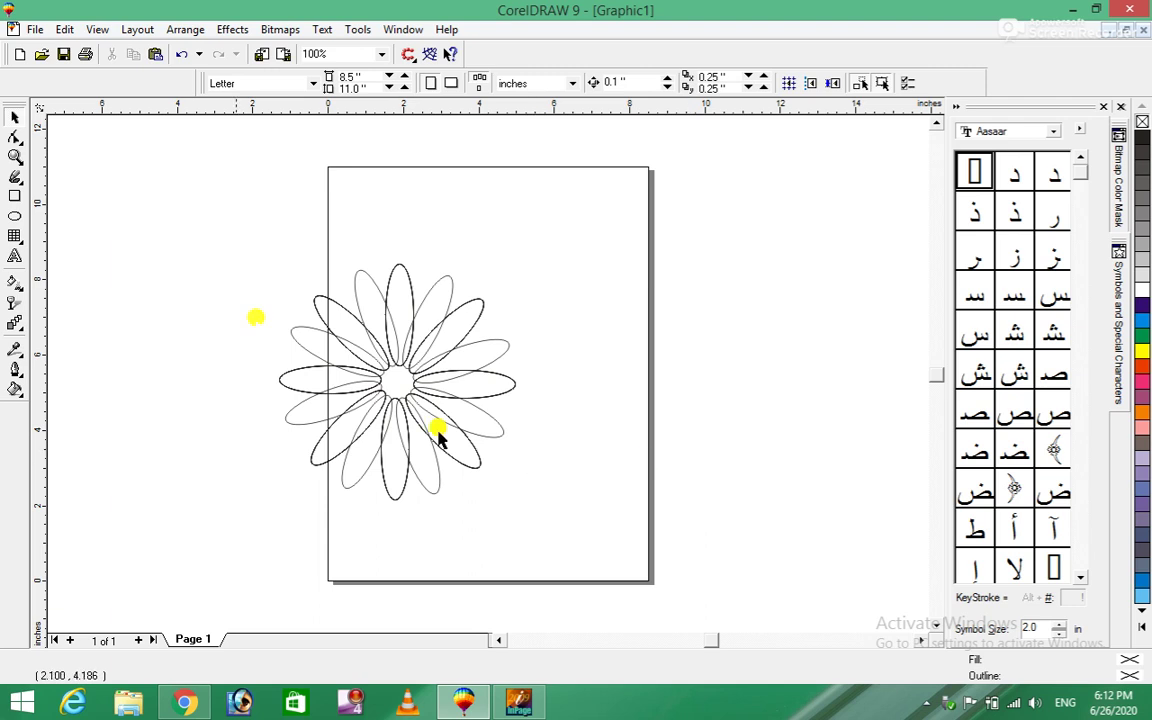
{"action": "key", "text": "ctrl+a"}
{"action": "left_click", "coordinate": [66, 30]}
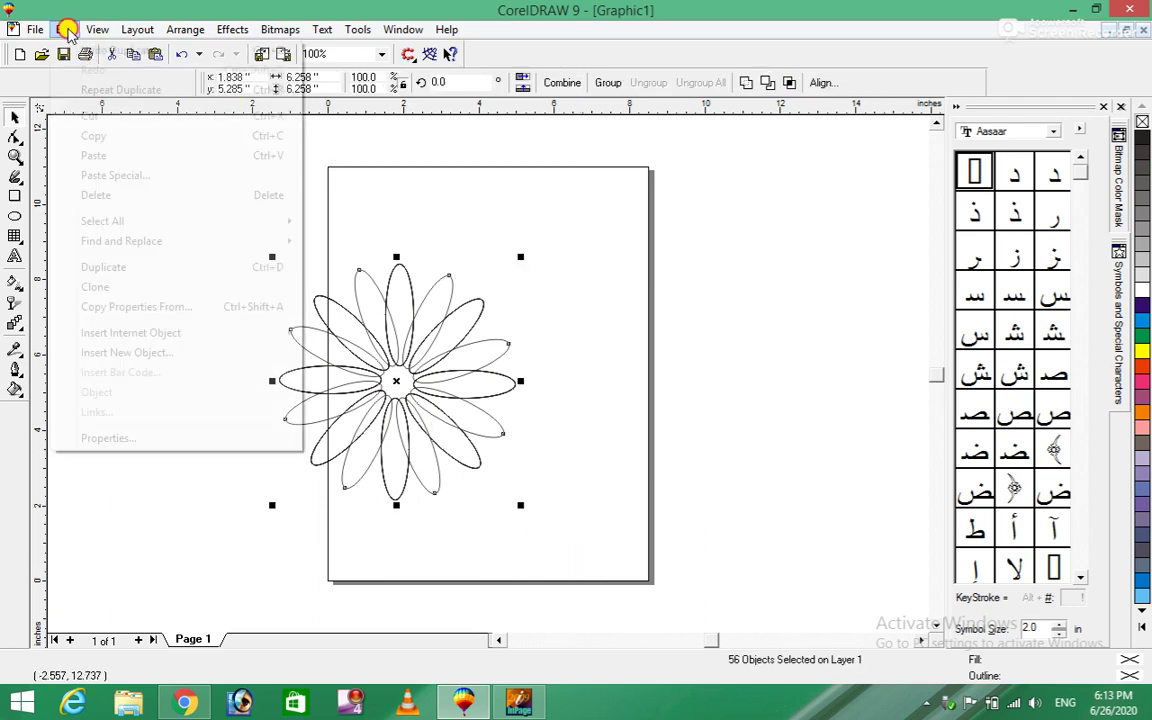
Duplicate the flower and move the copy to the right of the page.
{"action": "left_click", "coordinate": [108, 266]}
{"action": "left_click_drag", "start_coordinate": [405, 372], "coordinate": [797, 535]}
{"action": "left_click", "coordinate": [525, 480]}
Select petals of the left flower, then undo the flower copy.
{"action": "left_click", "coordinate": [470, 455]}
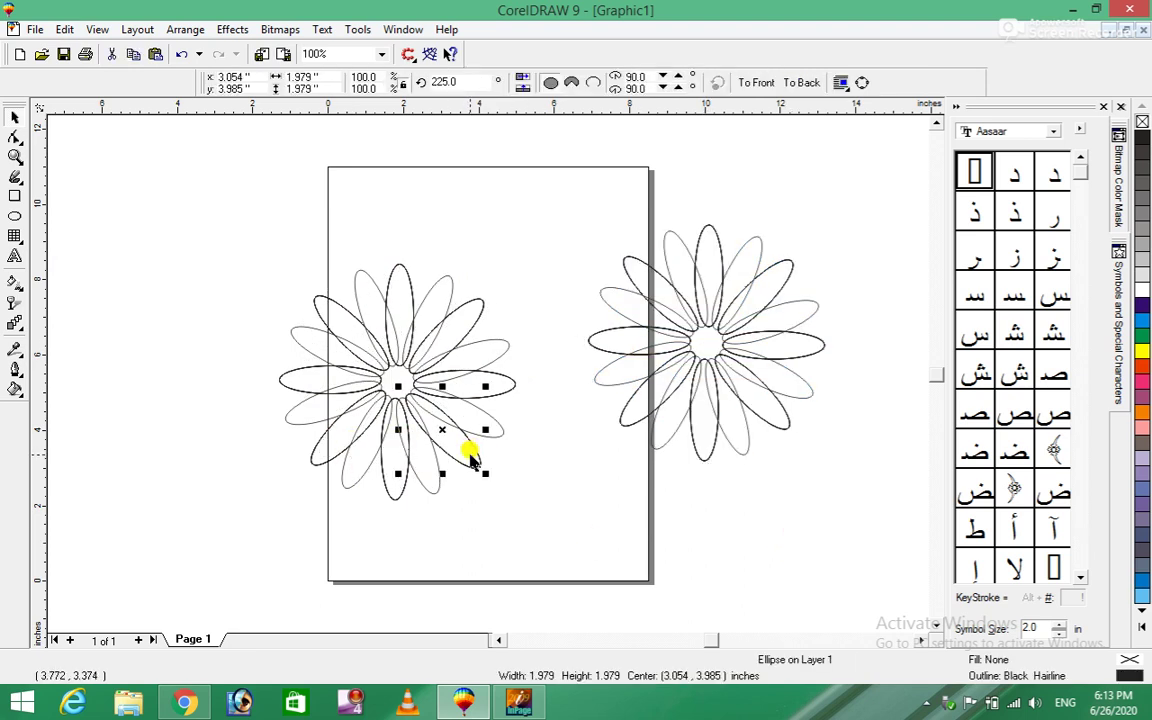
{"action": "left_click", "coordinate": [471, 455]}
{"action": "left_click", "coordinate": [474, 457]}
{"action": "left_click", "coordinate": [474, 457]}
{"action": "left_click", "coordinate": [472, 456]}
{"action": "left_click", "coordinate": [478, 460]}
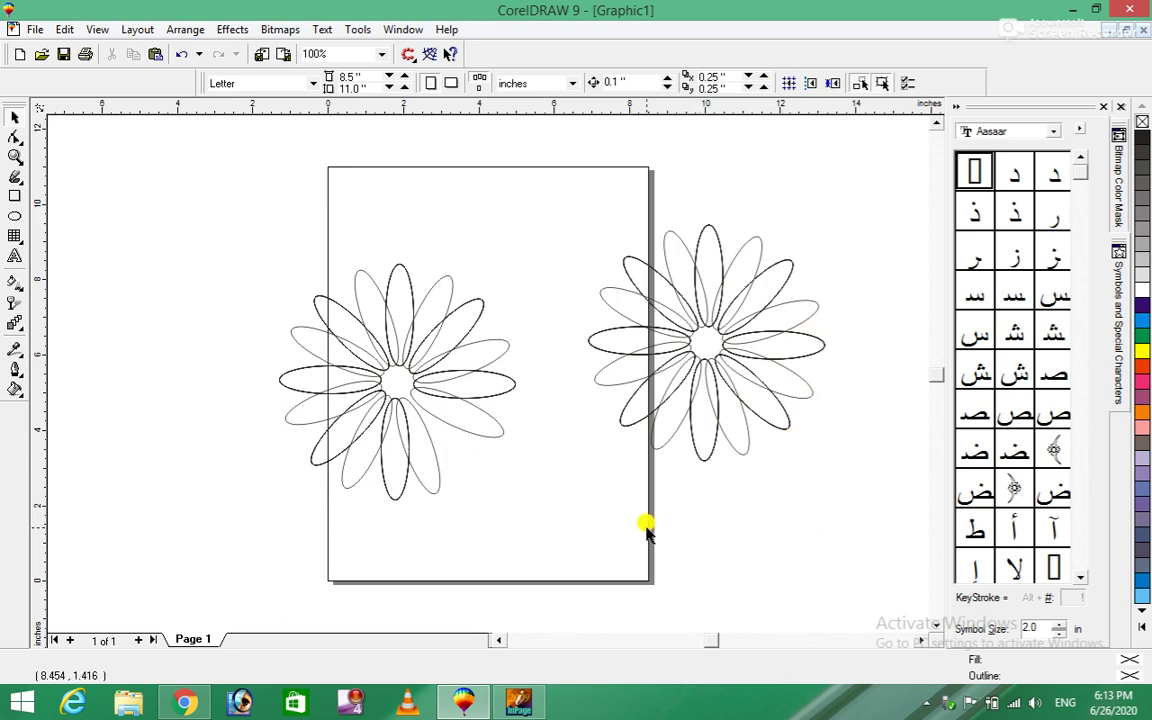
{"action": "key", "text": "Tab"}
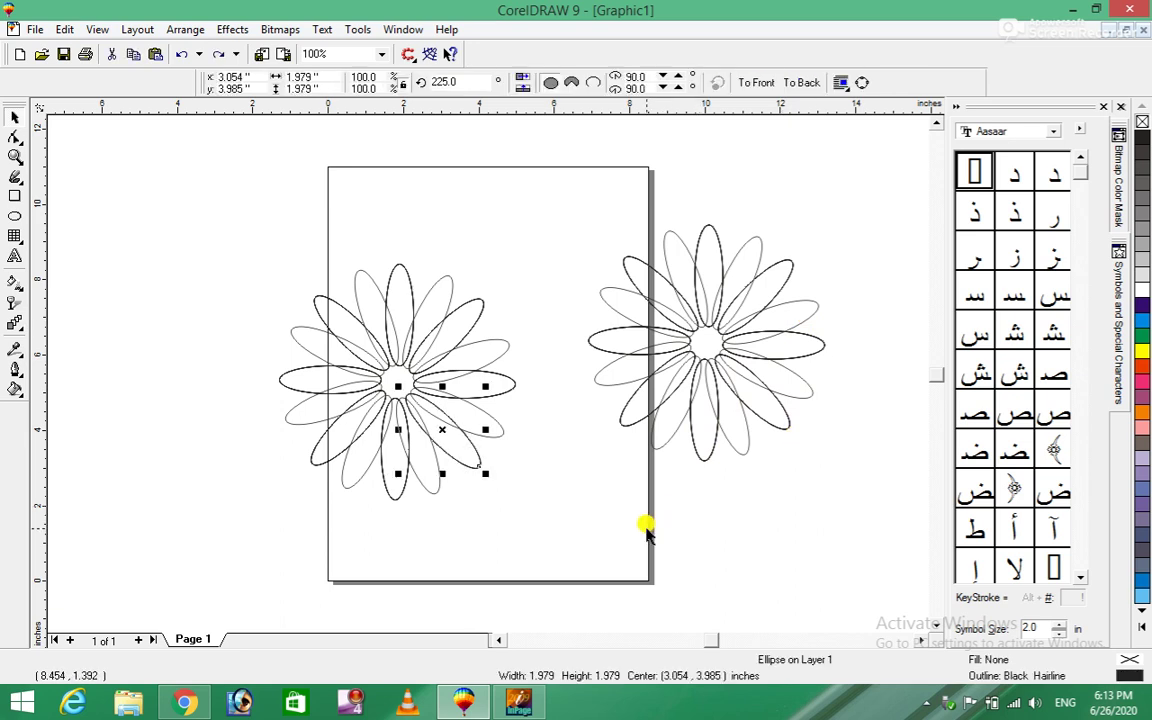
{"action": "key", "text": "ctrl+z"}
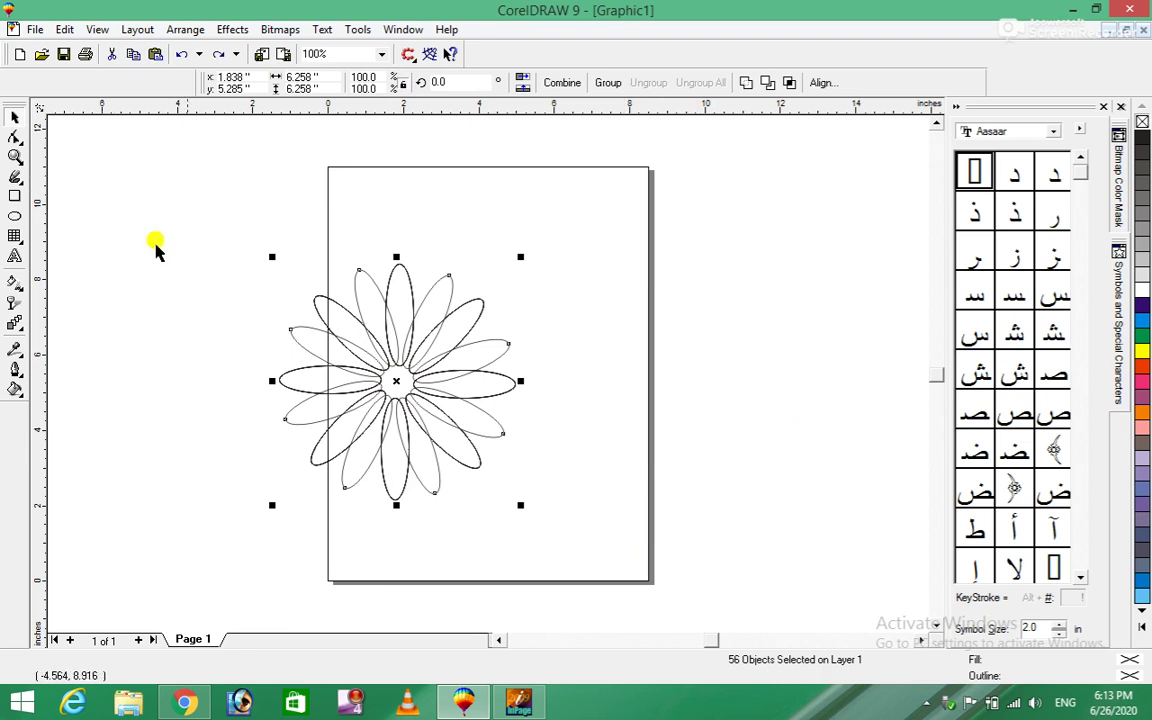
{"action": "left_click", "coordinate": [155, 250]}
Marquee-select the flower and place a clone of it at the page's right side.
{"action": "left_click_drag", "start_coordinate": [154, 178], "coordinate": [571, 527]}
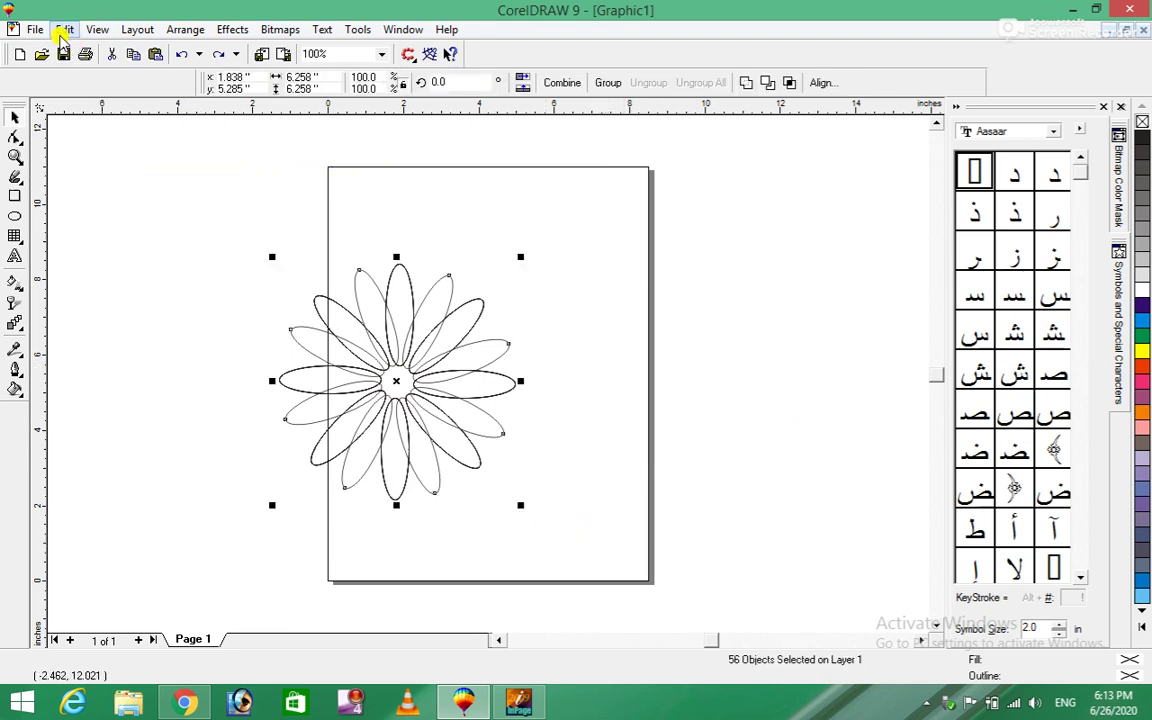
{"action": "left_click", "coordinate": [64, 29]}
{"action": "left_click", "coordinate": [72, 285]}
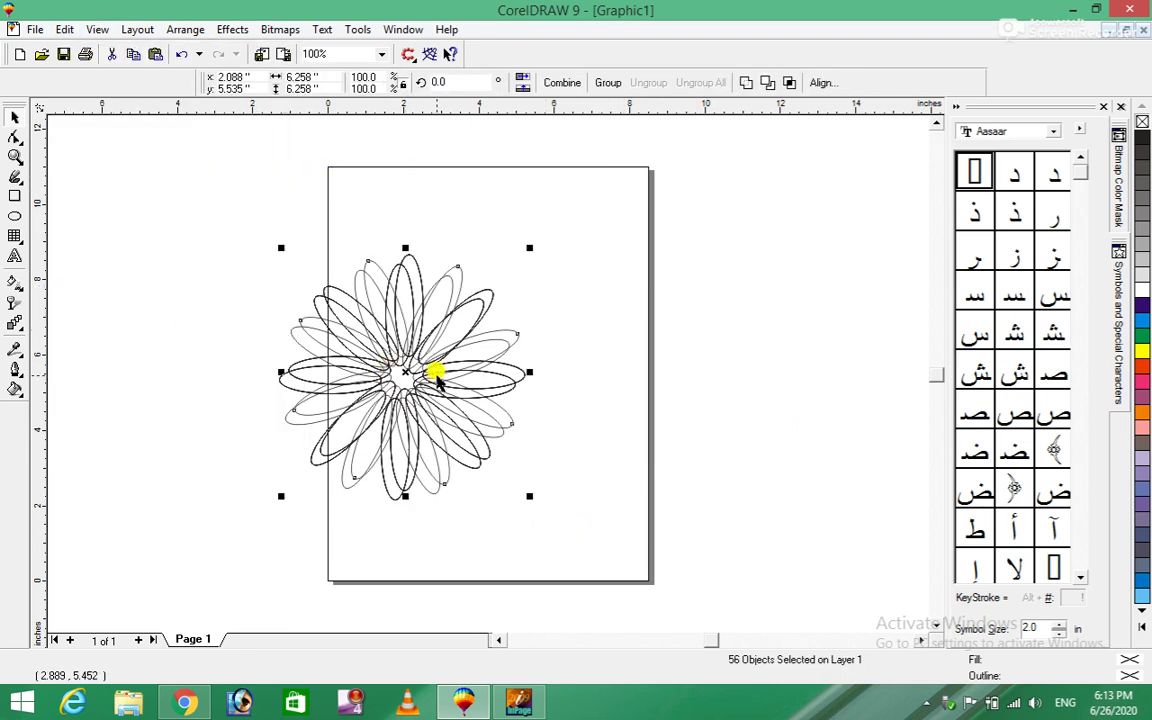
{"action": "left_click_drag", "start_coordinate": [403, 370], "coordinate": [739, 326]}
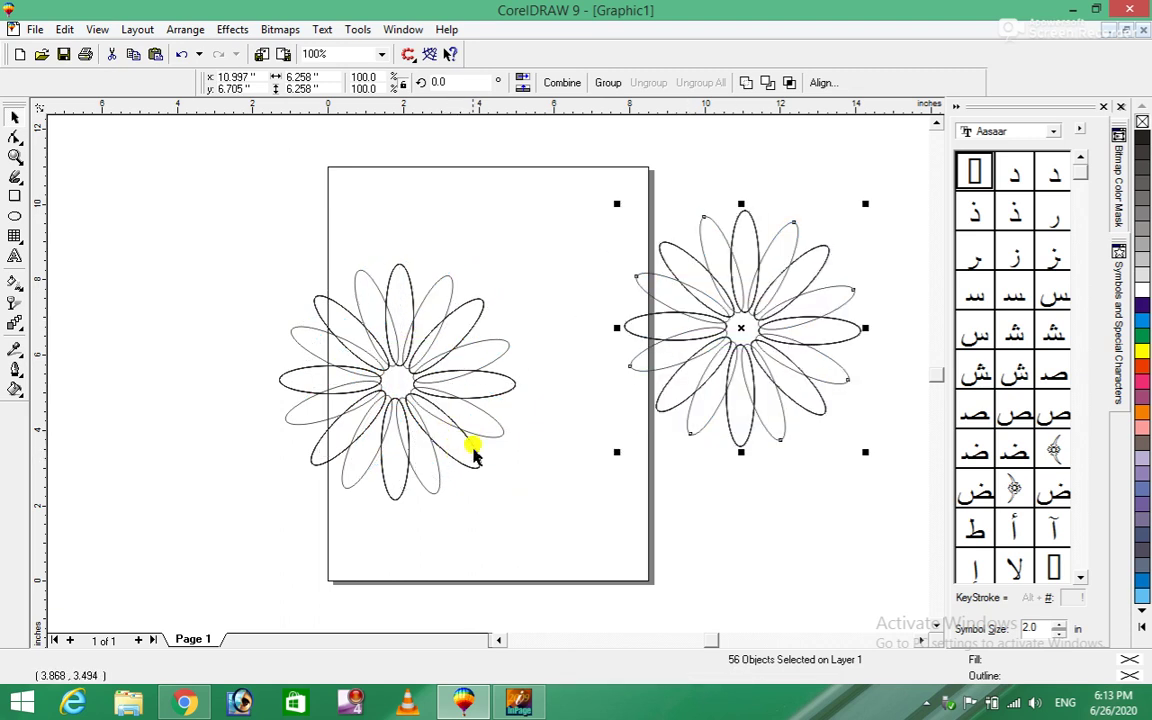
{"action": "left_click", "coordinate": [510, 426]}
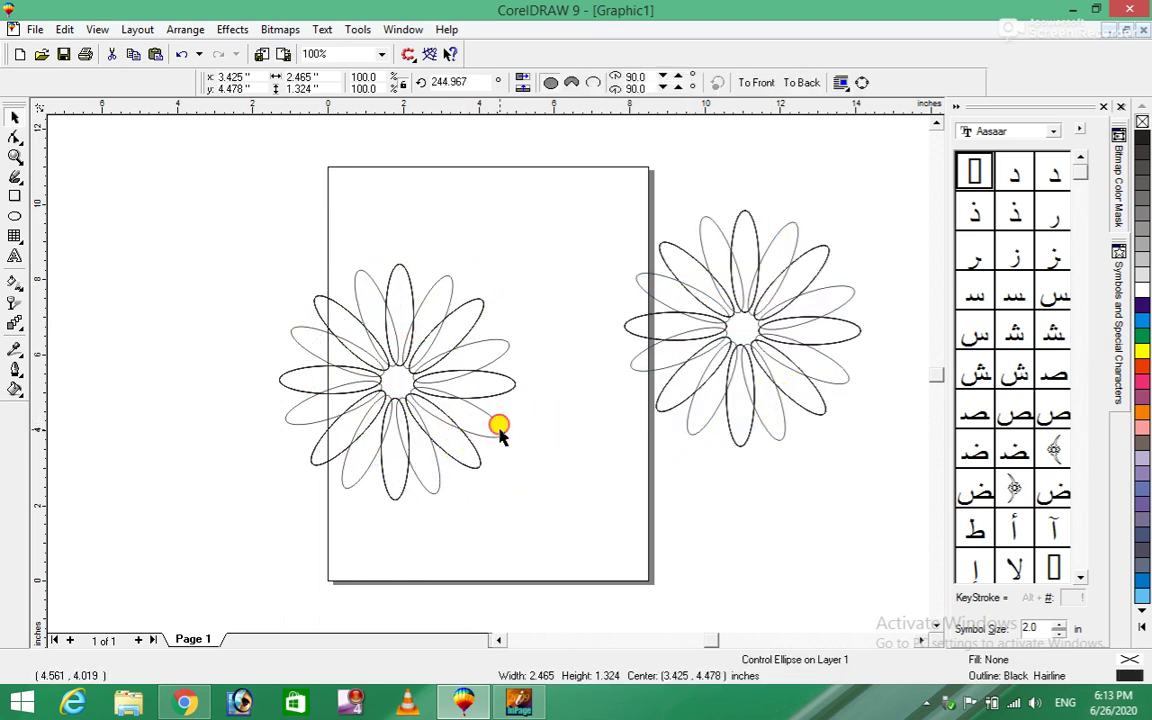
{"action": "left_click", "coordinate": [503, 432]}
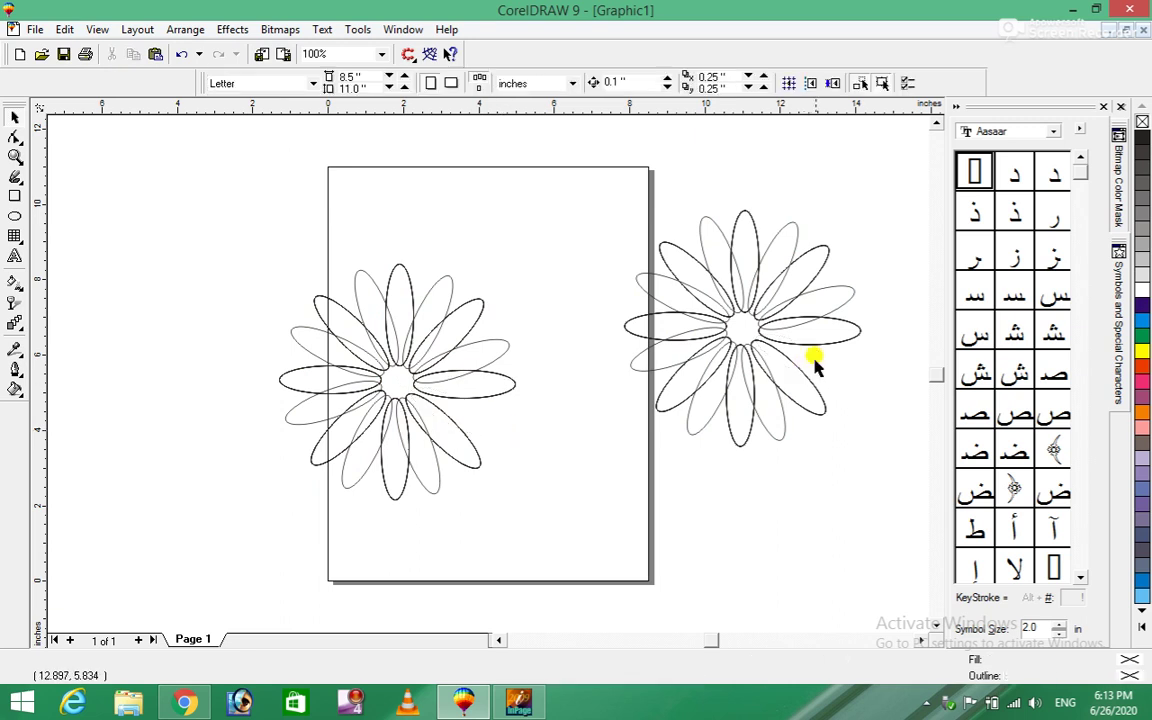
Select the upper petals of the left flower in turn, then clear the selection.
{"action": "left_click", "coordinate": [491, 353]}
{"action": "left_click", "coordinate": [588, 328]}
{"action": "left_click", "coordinate": [442, 285]}
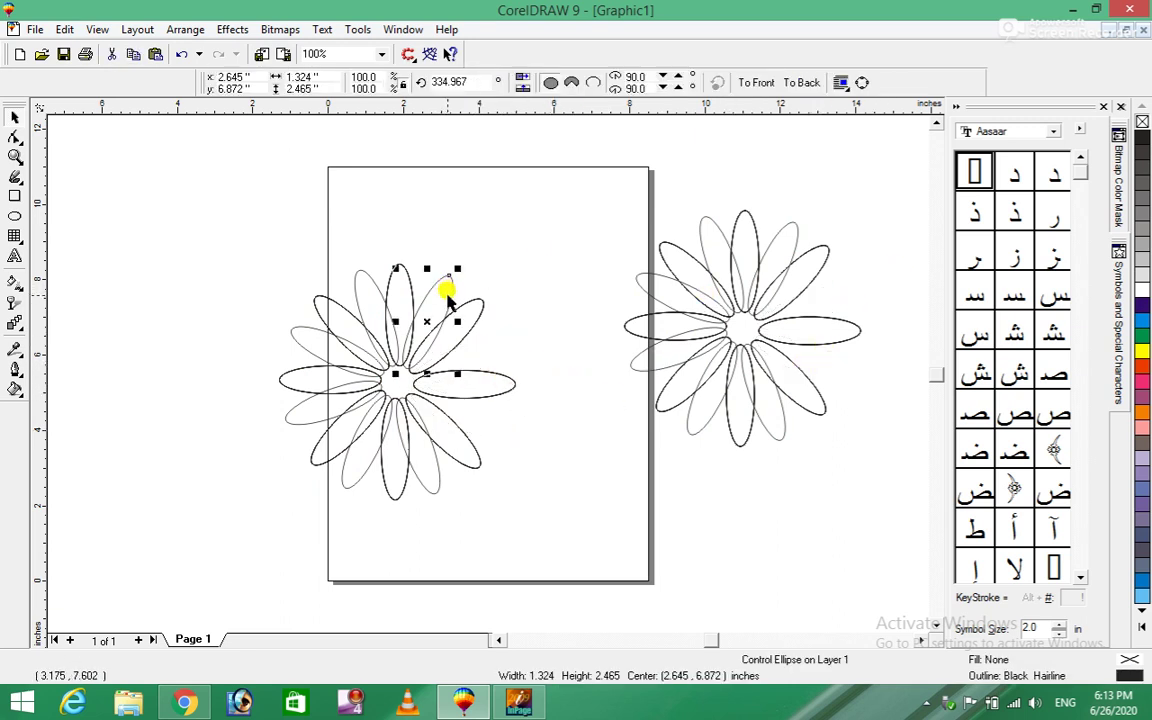
{"action": "left_click", "coordinate": [752, 310]}
{"action": "left_click", "coordinate": [368, 285]}
{"action": "key", "text": "Escape"}
Delete the four faint duplicate petals, then undo to remove the copied flower.
{"action": "left_click", "coordinate": [293, 345]}
{"action": "key", "text": "Delete"}
{"action": "left_click", "coordinate": [298, 408]}
{"action": "key", "text": "Delete"}
{"action": "left_click", "coordinate": [352, 470]}
{"action": "key", "text": "Delete"}
{"action": "left_click", "coordinate": [429, 470]}
{"action": "key", "text": "Delete"}
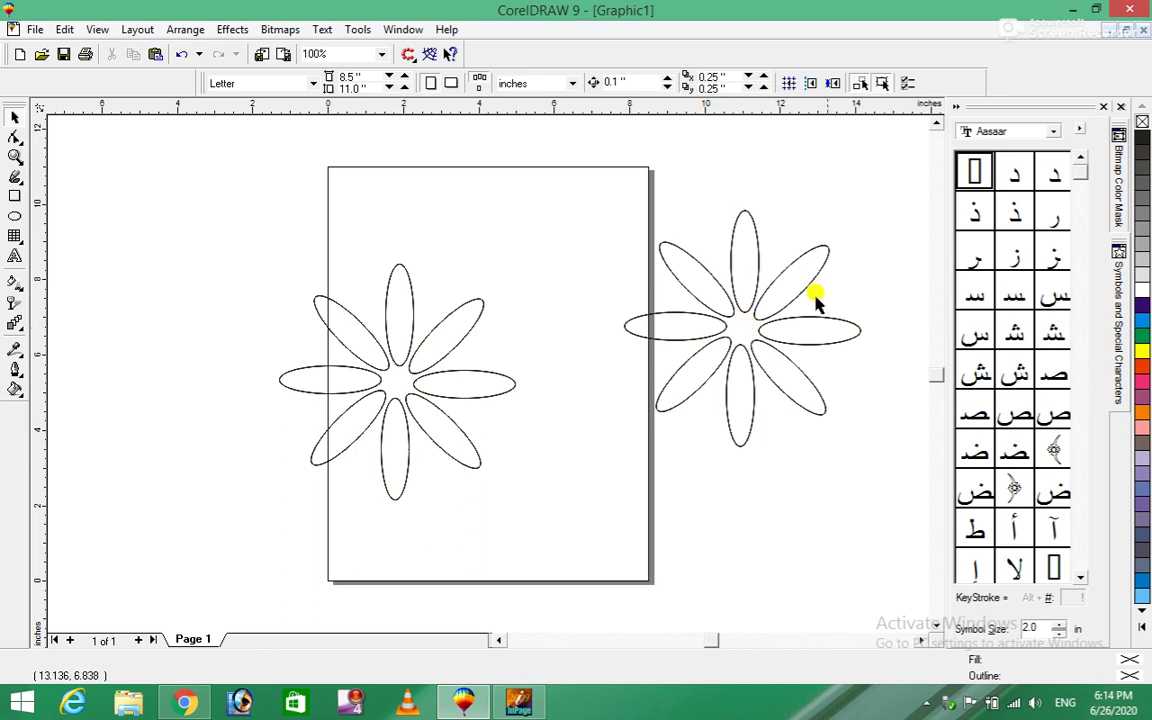
{"action": "key", "text": "ctrl+z"}
{"action": "key", "text": "ctrl+z"}
{"action": "key", "text": "ctrl+z"}
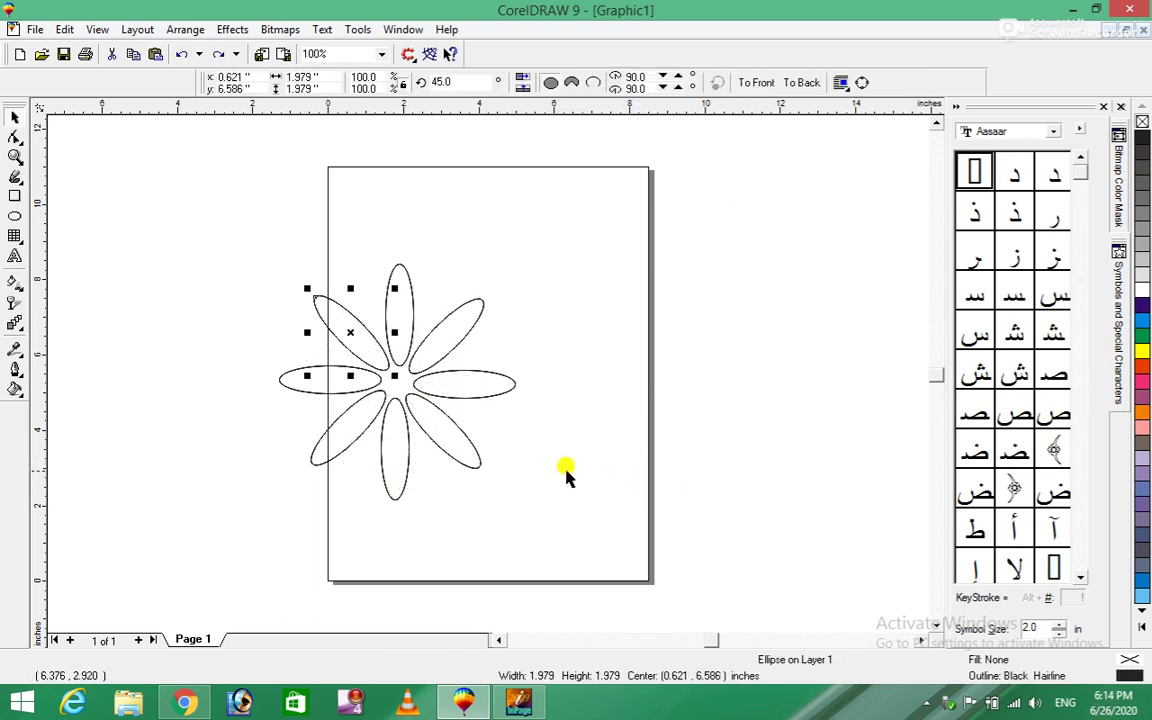
{"action": "left_click", "coordinate": [566, 468]}
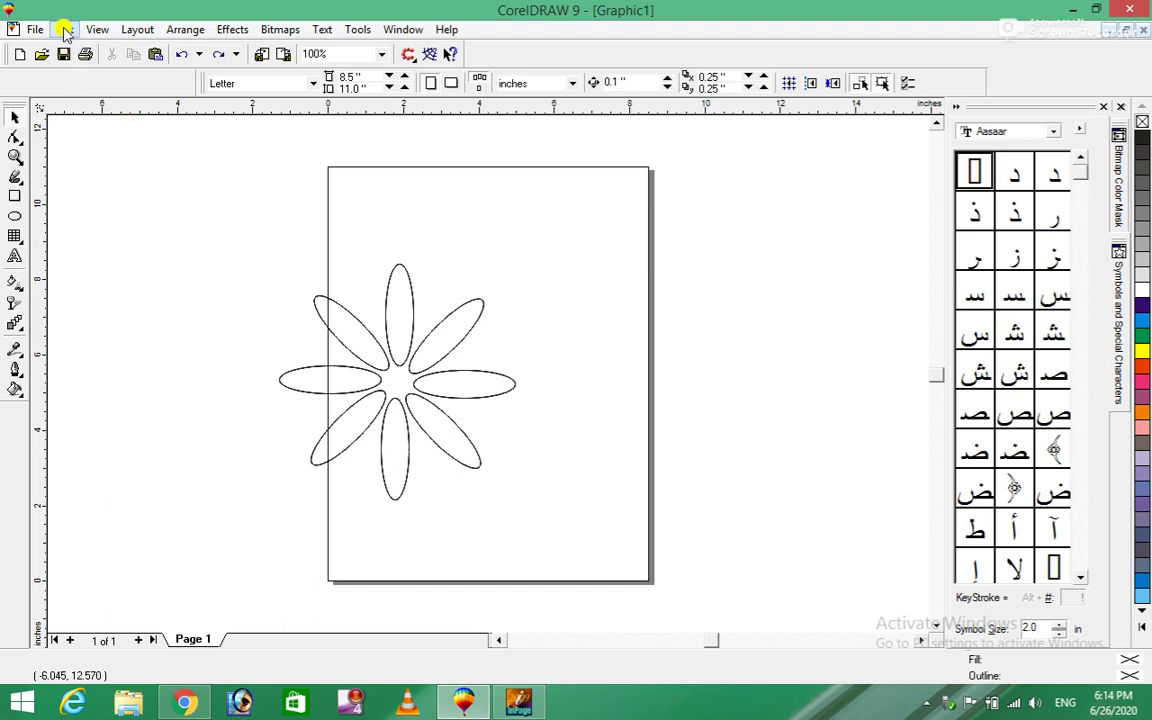
Draw a dark blue 3.01 × 3.487 in rectangle at upper right and a circle beside it.
{"action": "left_click", "coordinate": [64, 29]}
{"action": "left_click", "coordinate": [441, 362]}
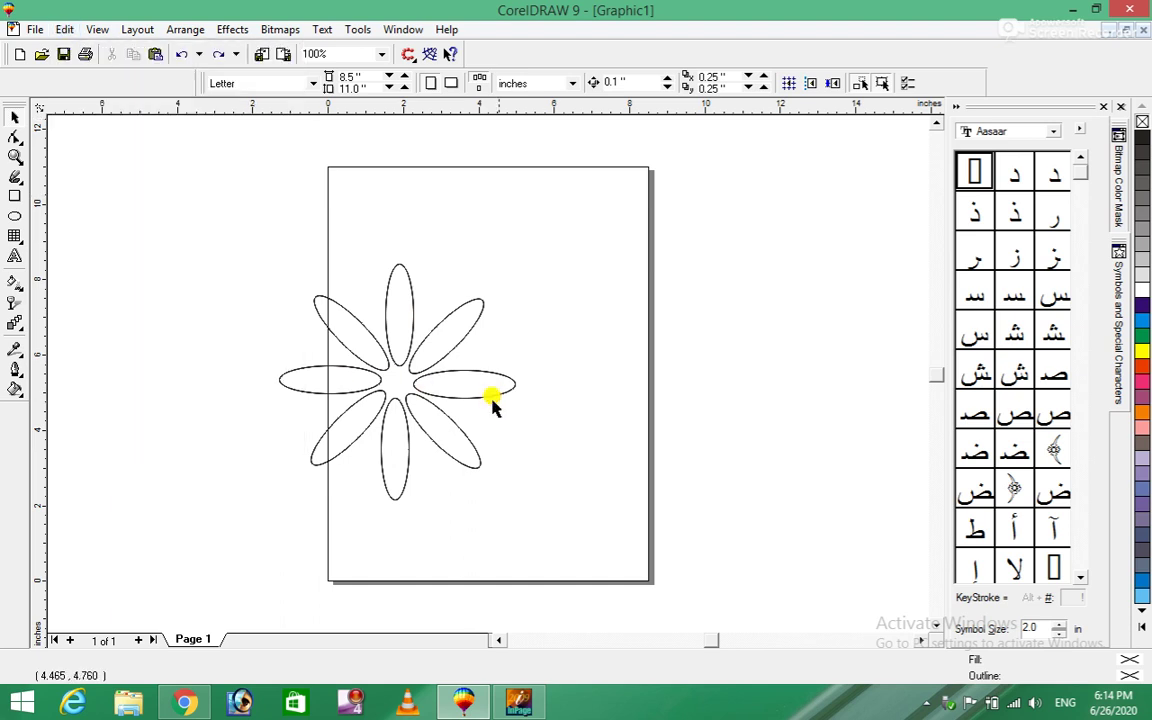
{"action": "left_click", "coordinate": [15, 197]}
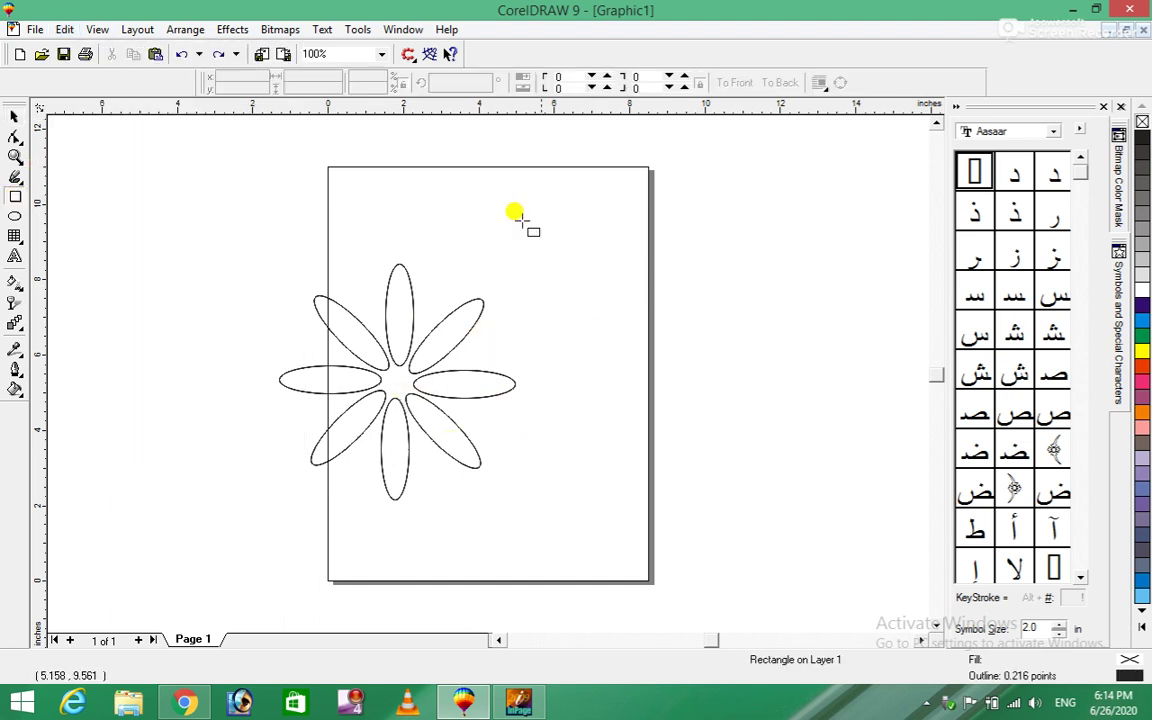
{"action": "left_click_drag", "start_coordinate": [533, 203], "coordinate": [647, 334]}
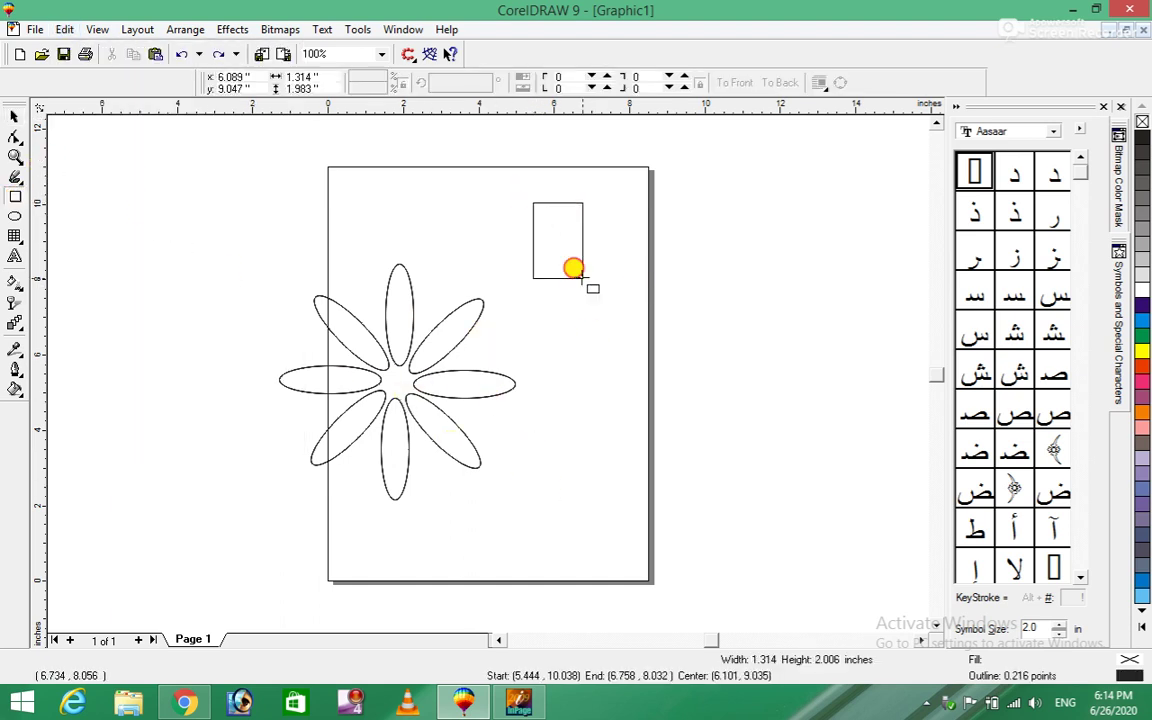
{"action": "left_click", "coordinate": [1142, 325]}
{"action": "left_click", "coordinate": [15, 217]}
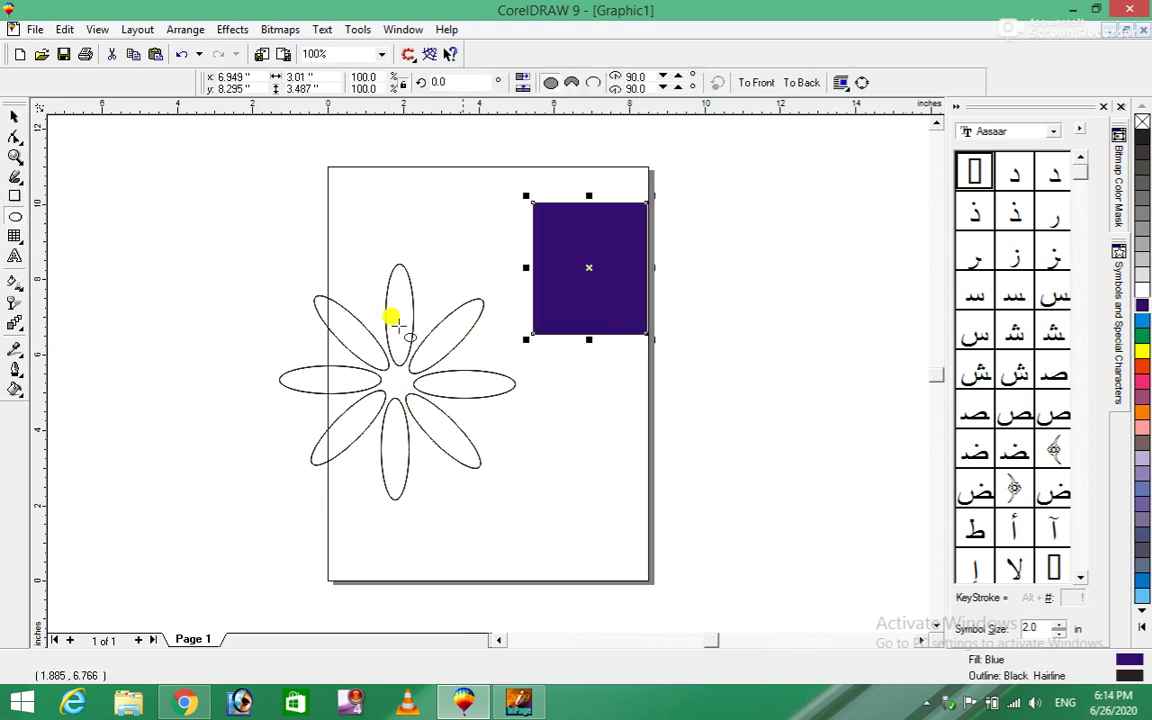
{"action": "left_click_drag", "start_coordinate": [685, 235], "coordinate": [785, 331]}
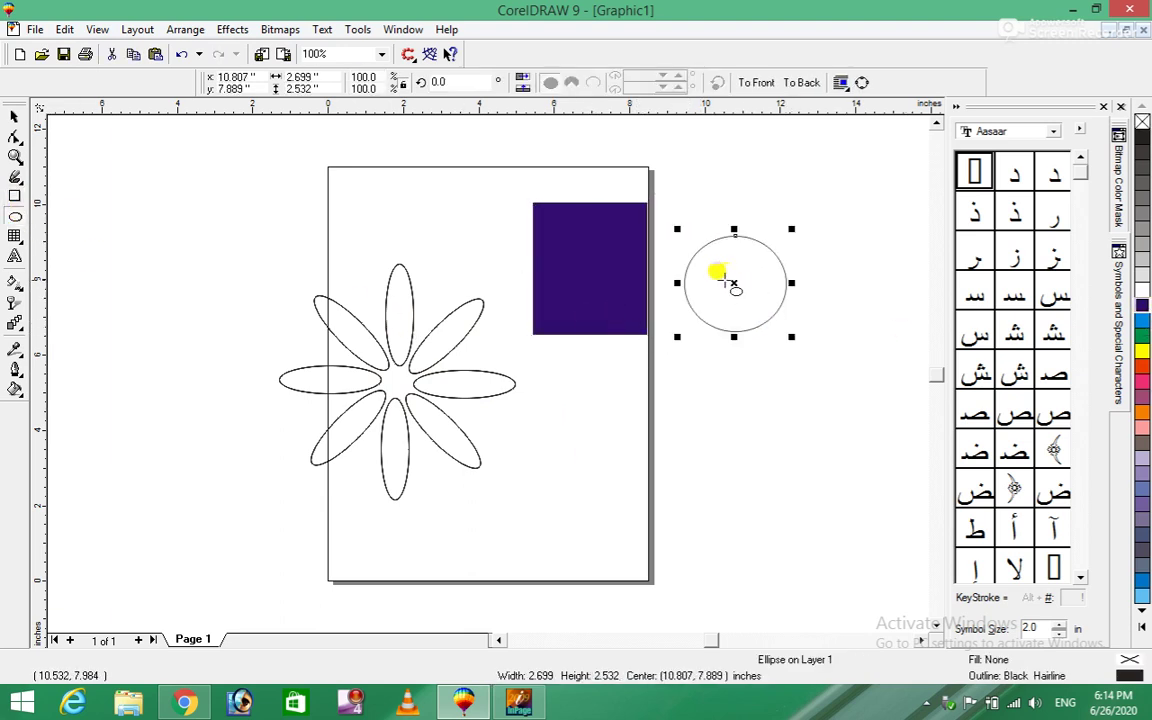
Nudge the empty circle right so it sits centred at 11.141, 8.295 inches.
{"action": "left_click_drag", "start_coordinate": [735, 283], "coordinate": [714, 272]}
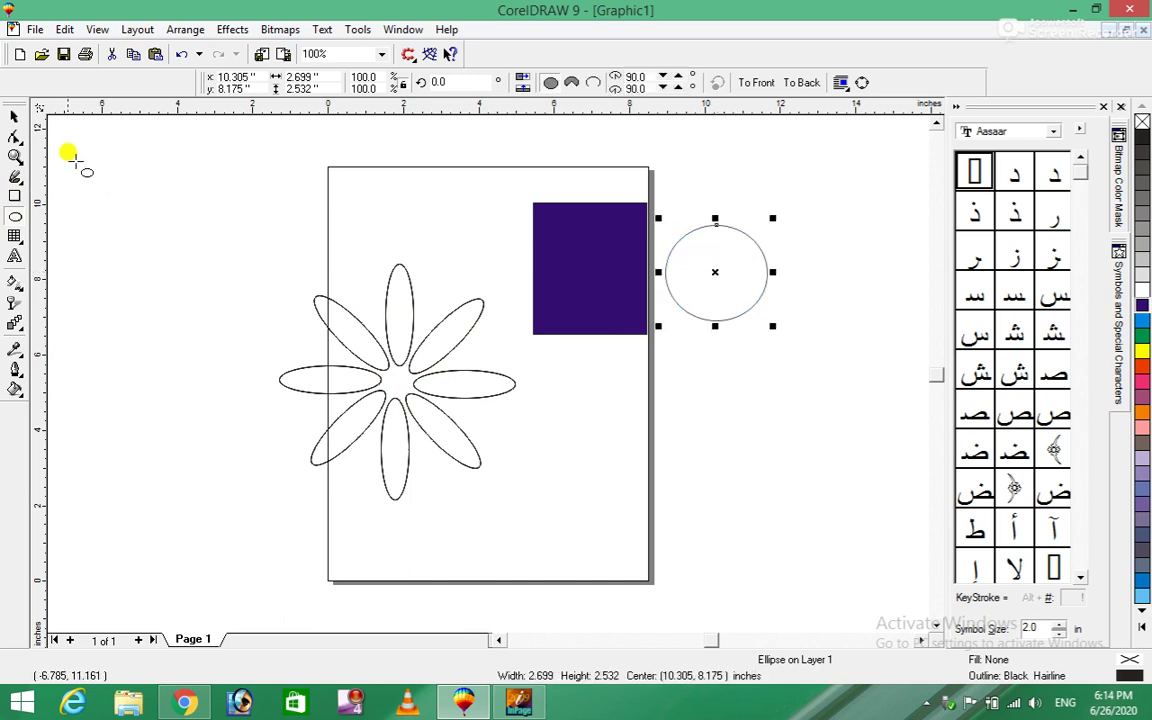
{"action": "left_click", "coordinate": [15, 140]}
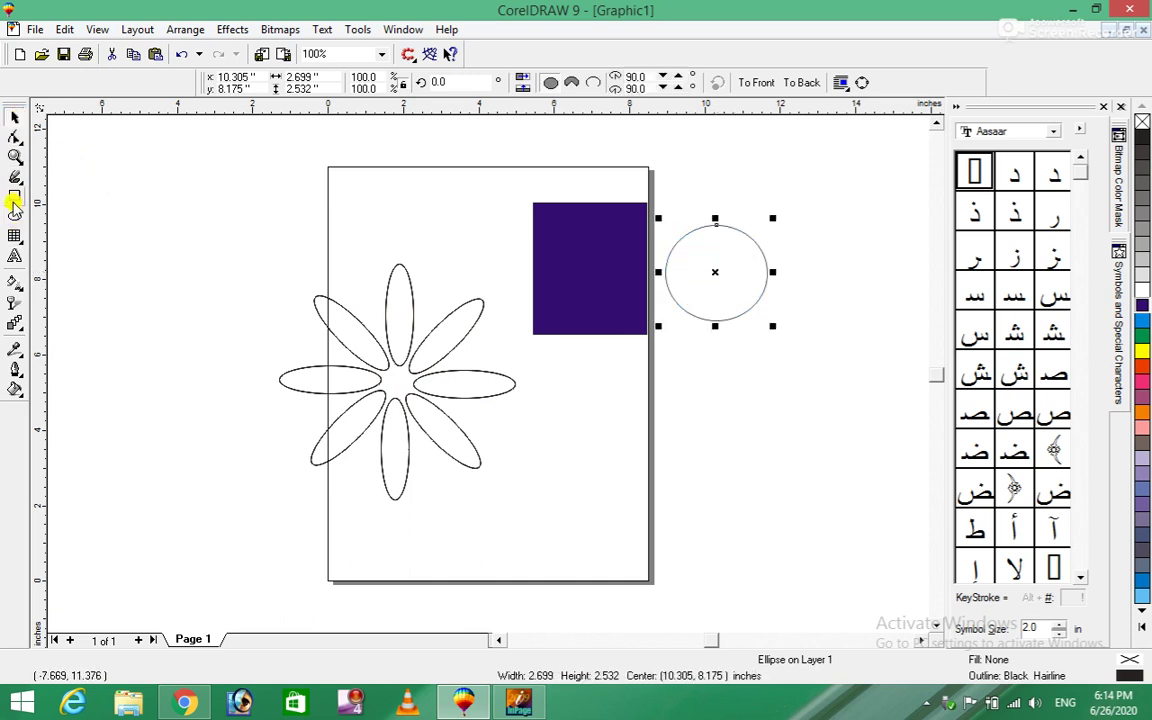
{"action": "left_click", "coordinate": [733, 270]}
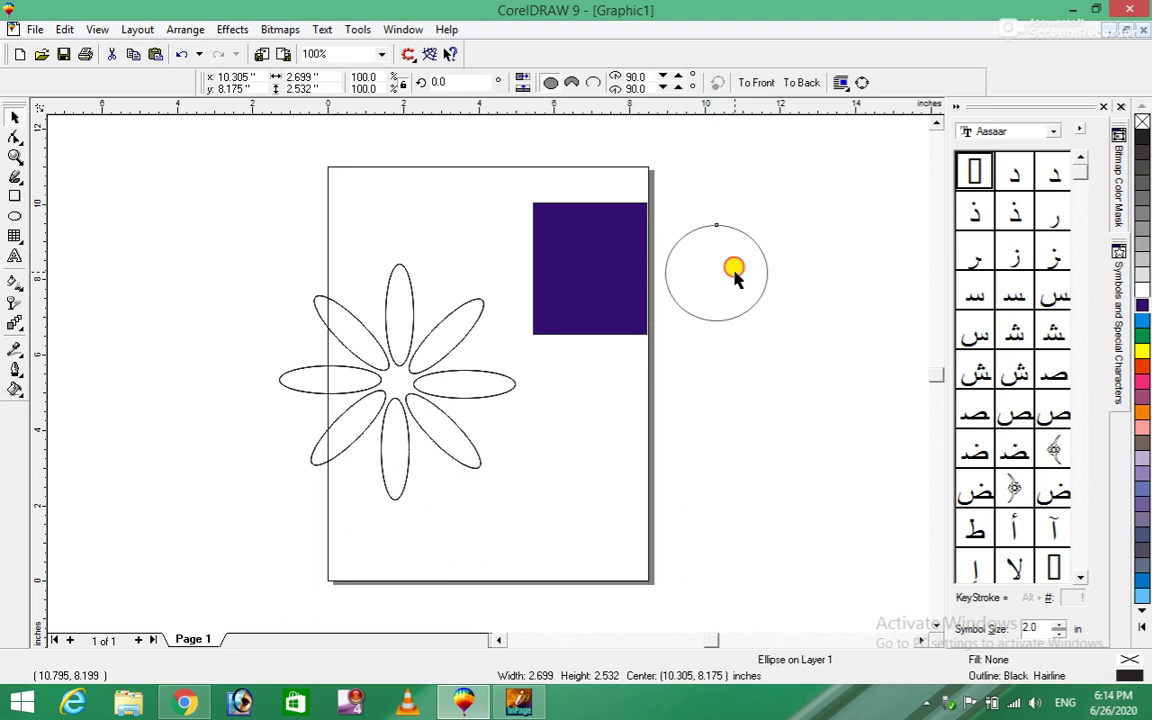
{"action": "left_click", "coordinate": [715, 275]}
{"action": "left_click_drag", "start_coordinate": [718, 272], "coordinate": [750, 269]}
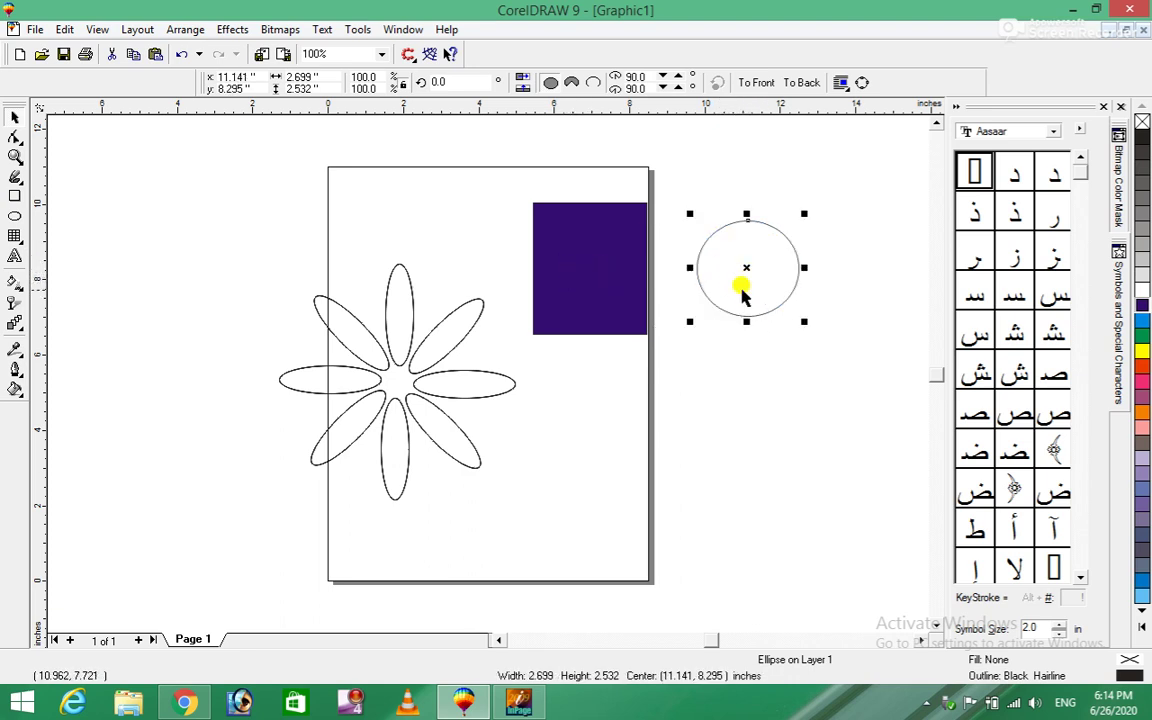
{"action": "left_click", "coordinate": [755, 269]}
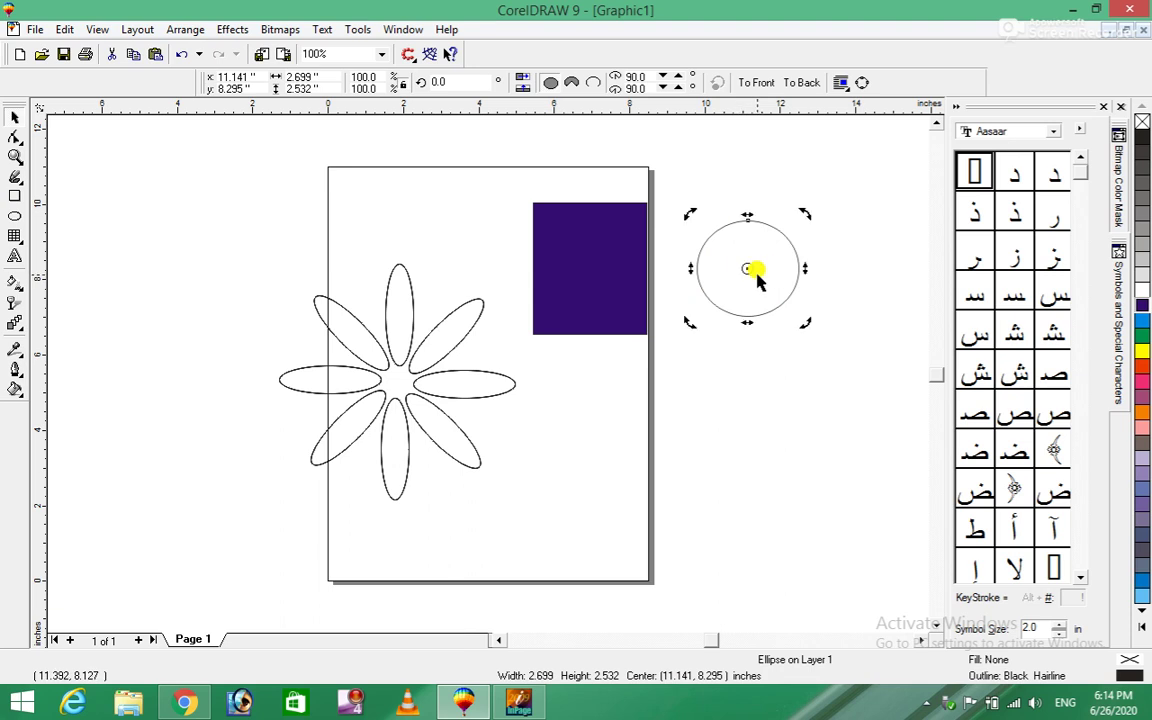
{"action": "left_click", "coordinate": [746, 262]}
{"action": "left_click", "coordinate": [57, 29]}
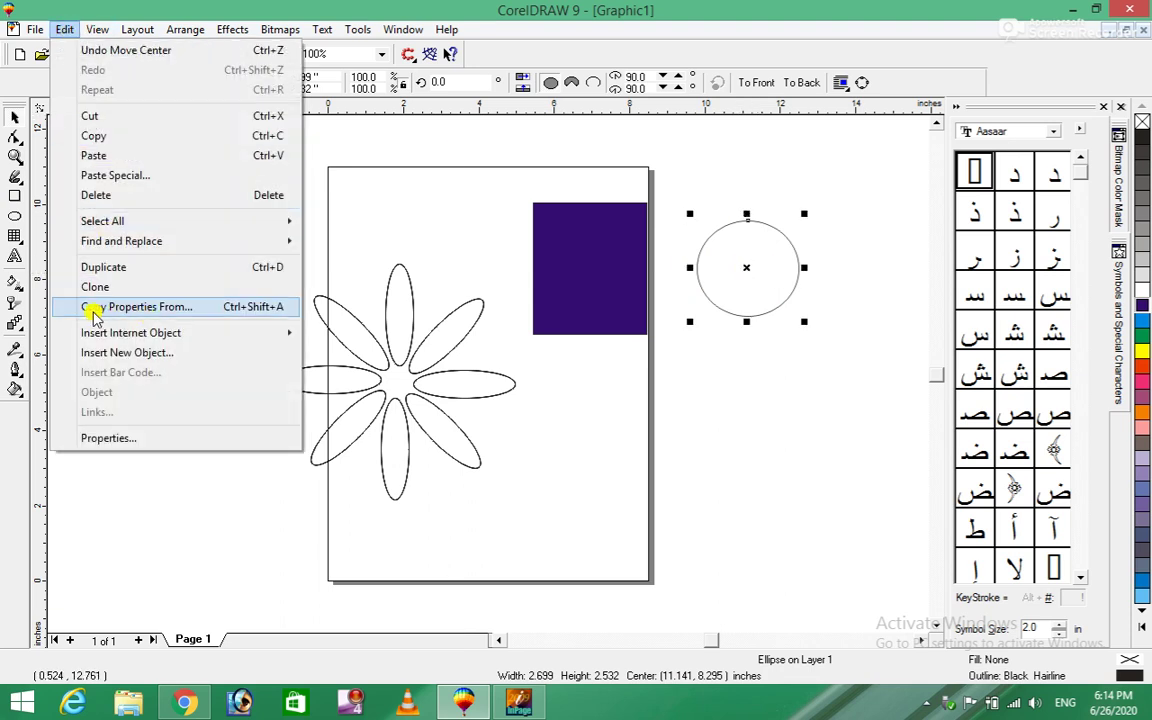
{"action": "left_click", "coordinate": [222, 311]}
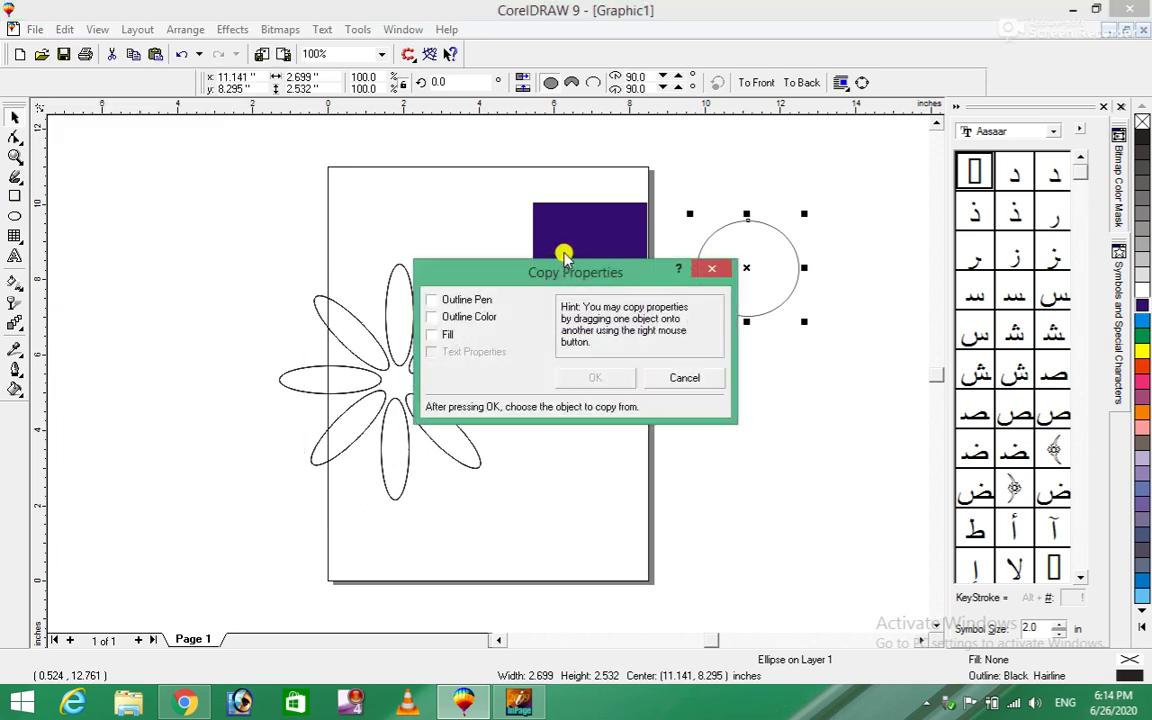
{"action": "left_click", "coordinate": [432, 335]}
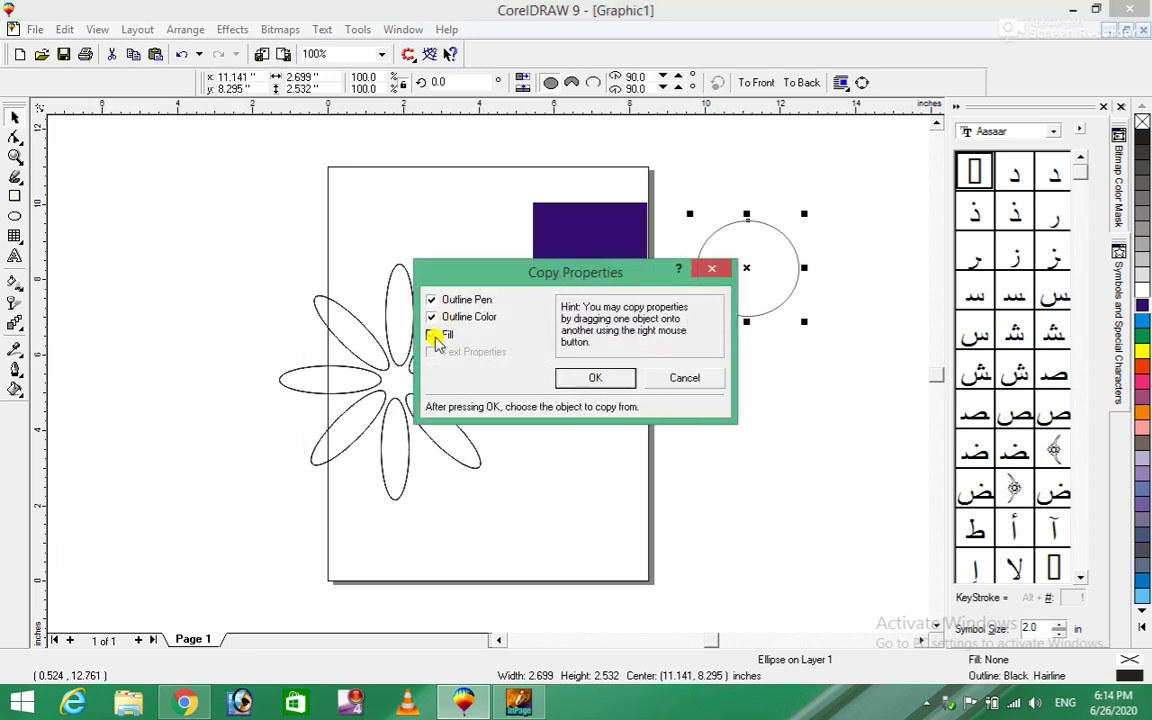
{"action": "left_click", "coordinate": [595, 380]}
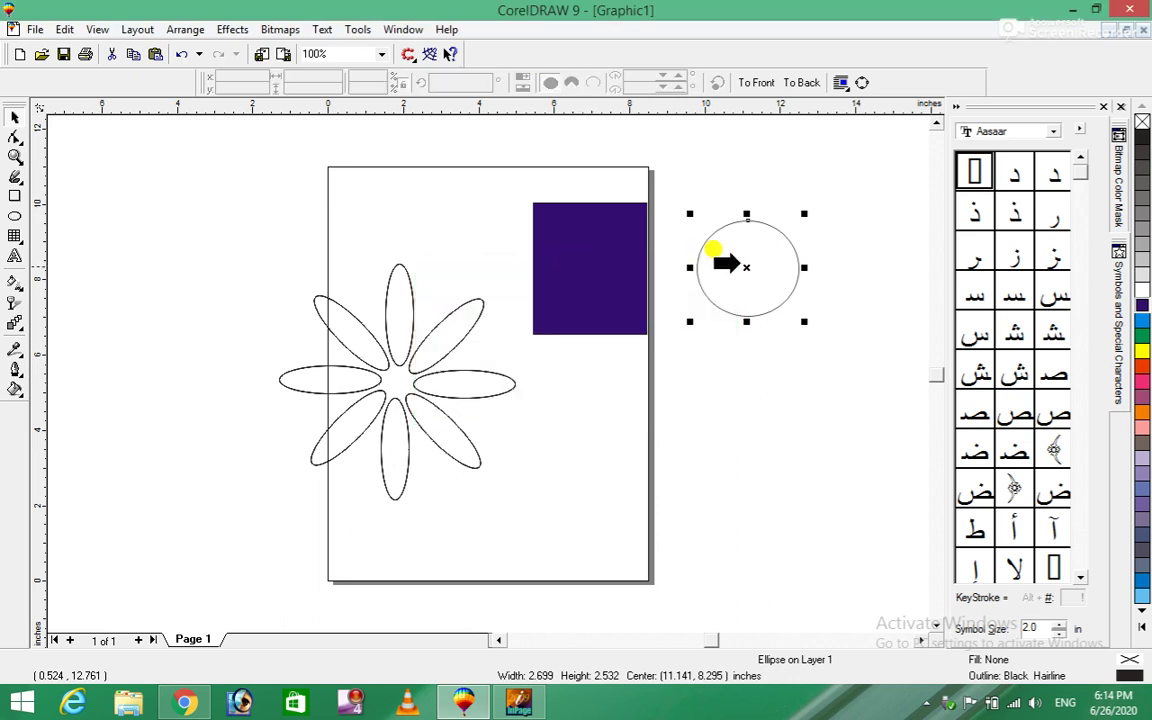
{"action": "left_click", "coordinate": [576, 270]}
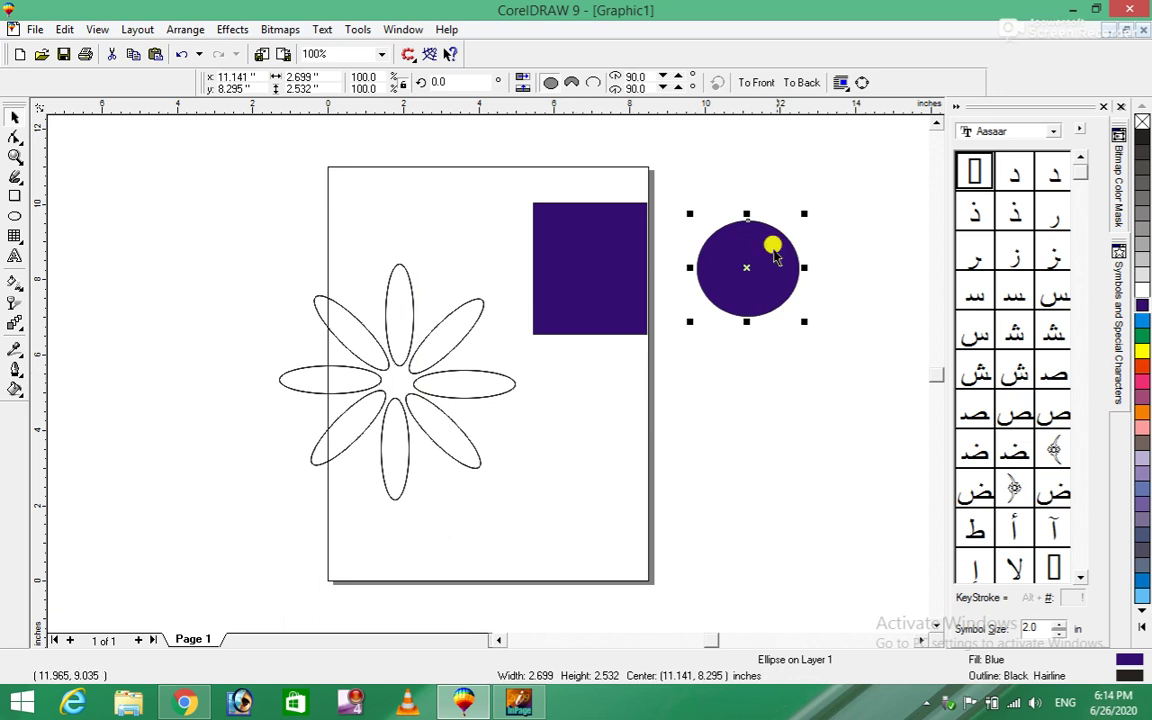
{"action": "key", "text": "ctrl+z"}
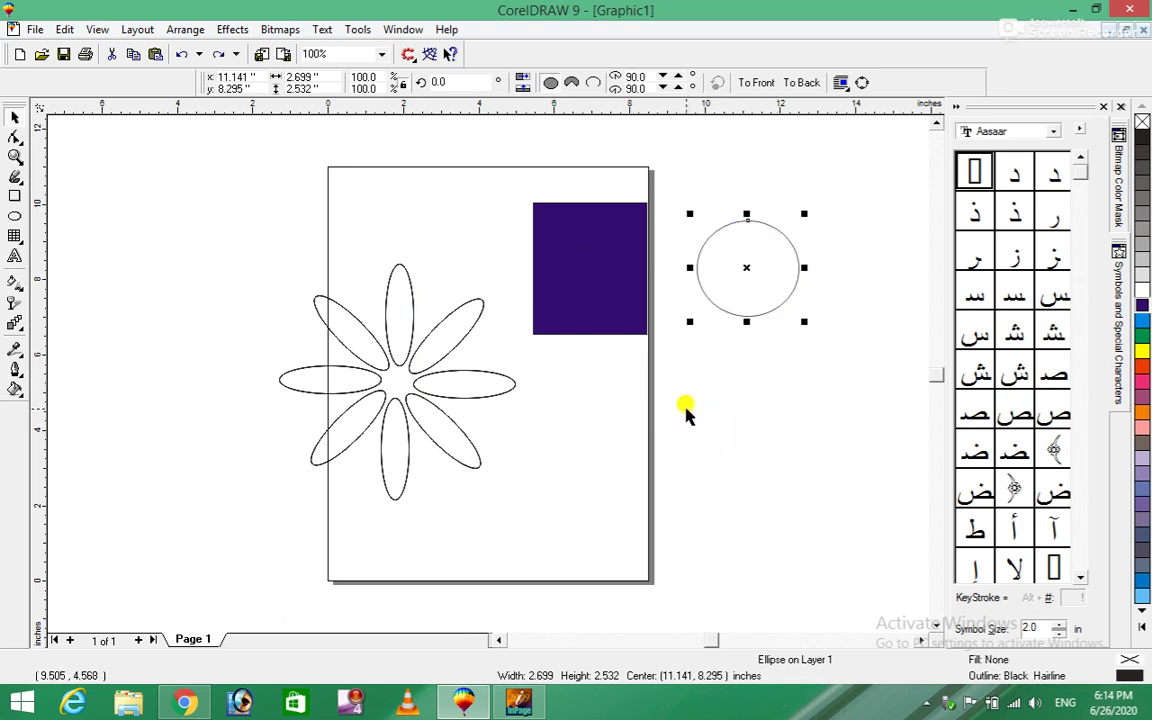
Move the circle under the blue rectangle and copy the rectangle's dark blue fill onto it.
{"action": "mouse_move", "coordinate": [745, 266]}
{"action": "left_mouse_down"}
{"action": "mouse_move", "coordinate": [735, 290]}
{"action": "mouse_move", "coordinate": [588, 405]}
{"action": "left_mouse_up"}
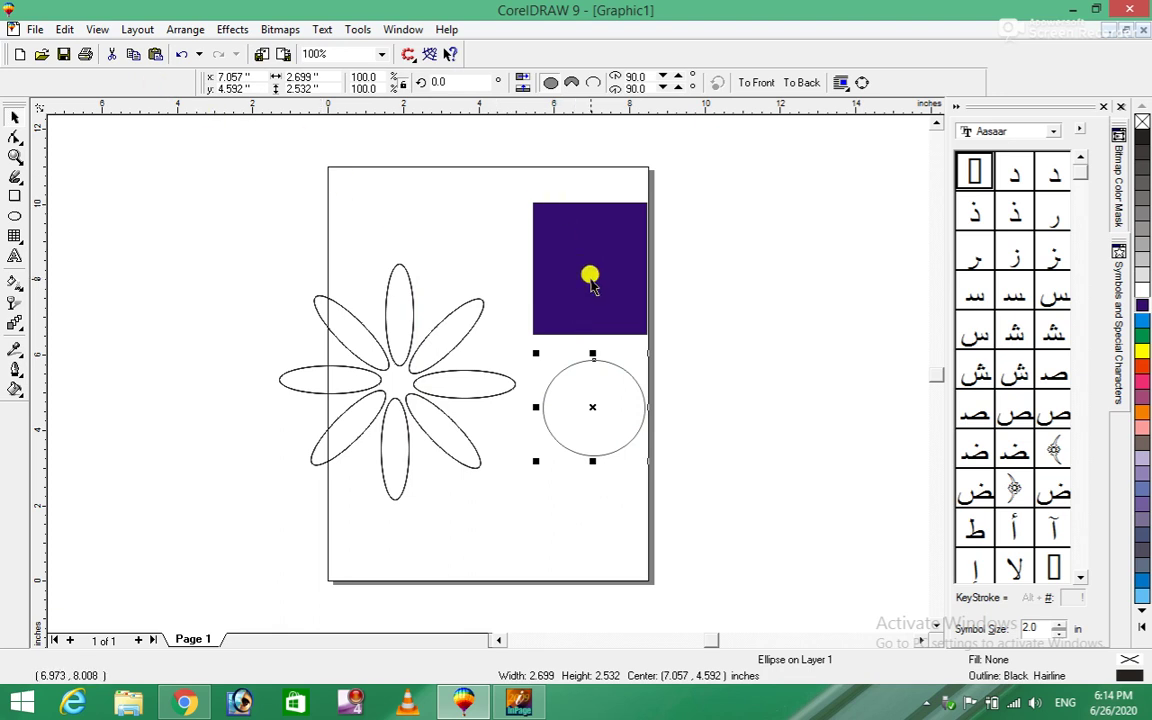
{"action": "left_click", "coordinate": [602, 260]}
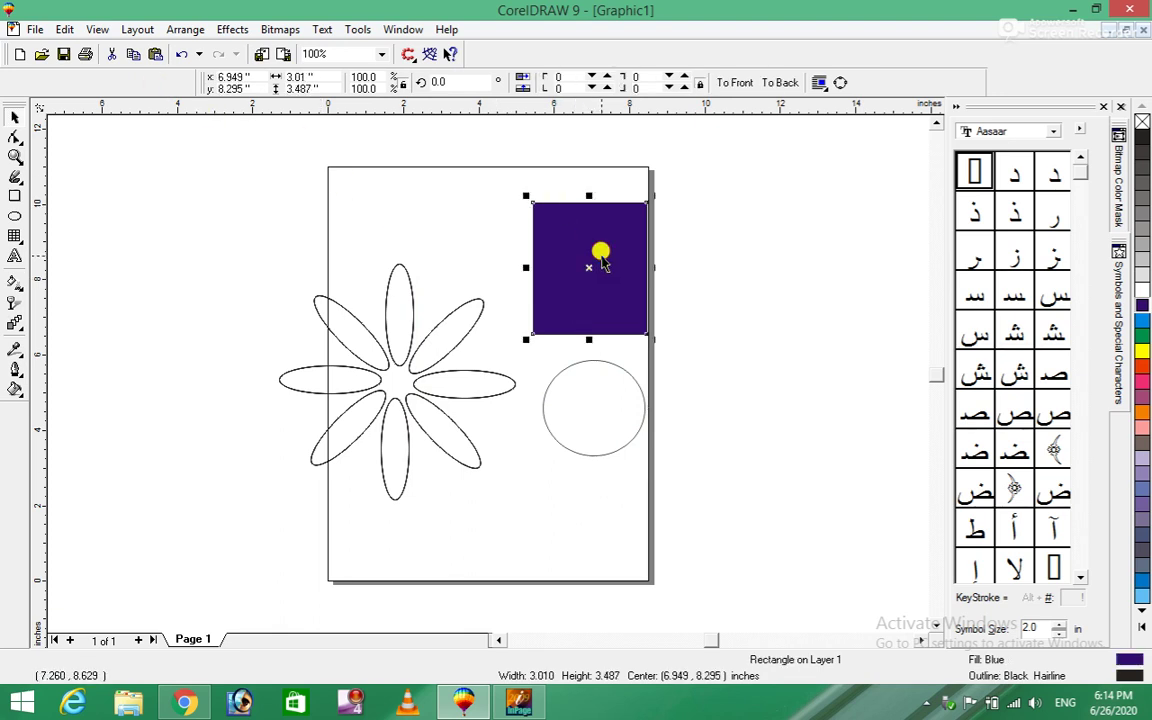
{"action": "left_click_drag", "start_coordinate": [596, 262], "coordinate": [607, 397]}
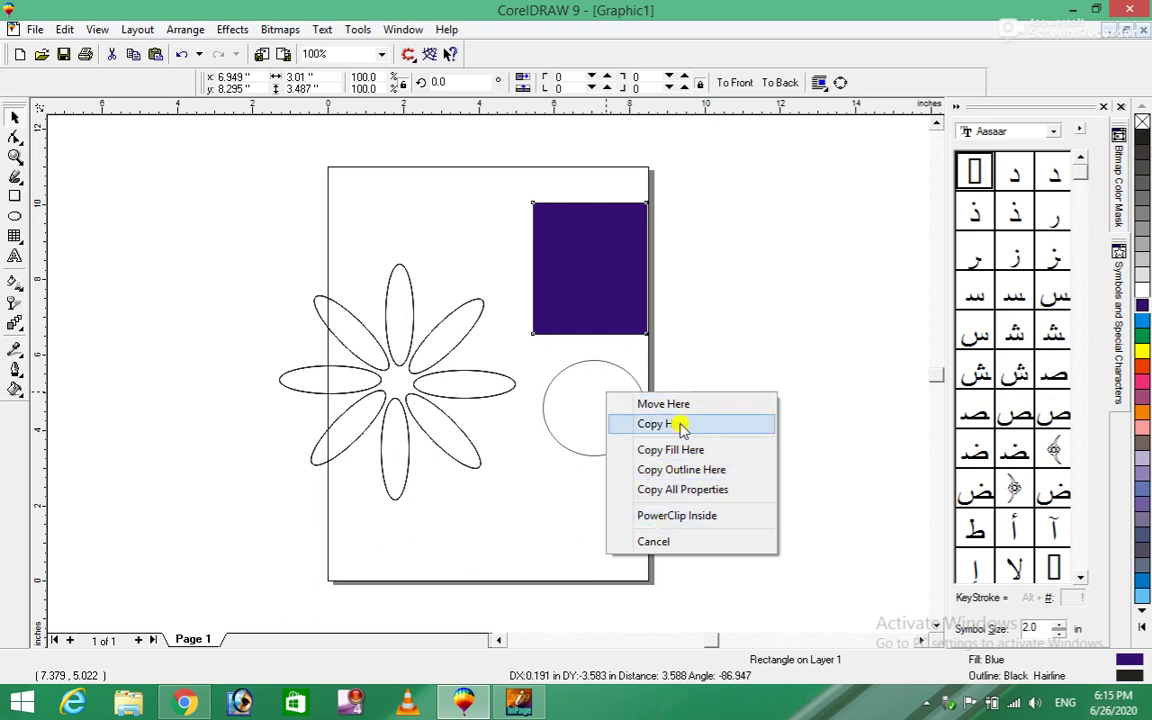
{"action": "left_click", "coordinate": [716, 450]}
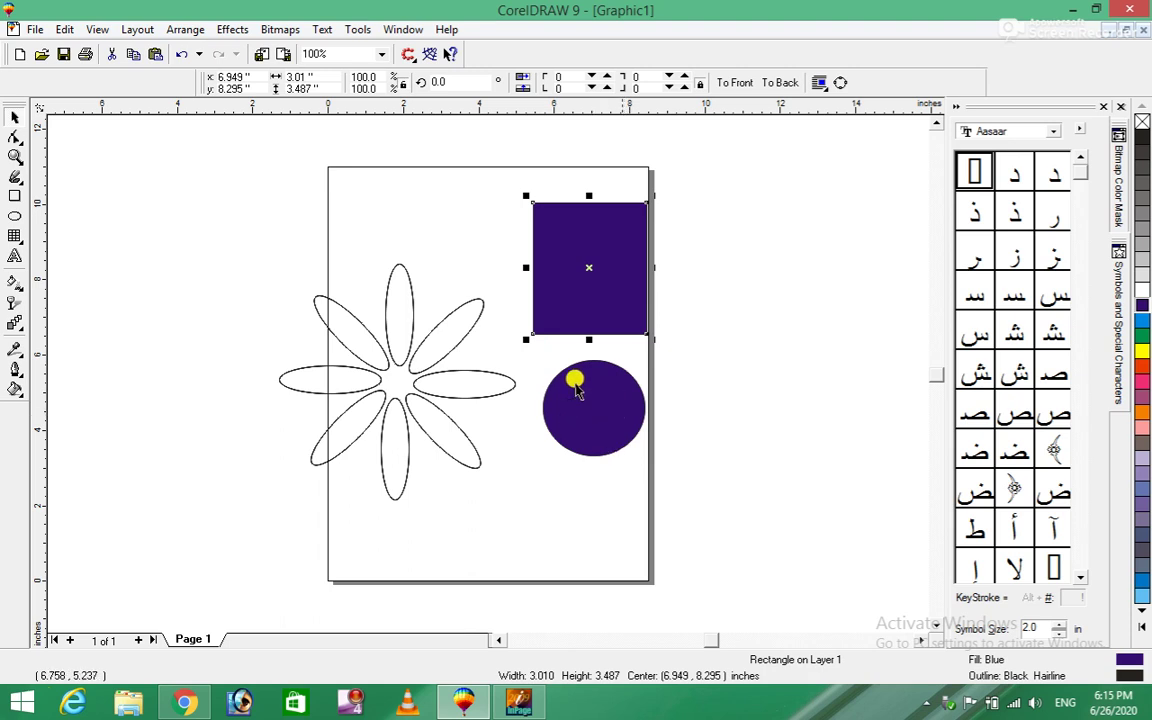
{"action": "left_click", "coordinate": [63, 29]}
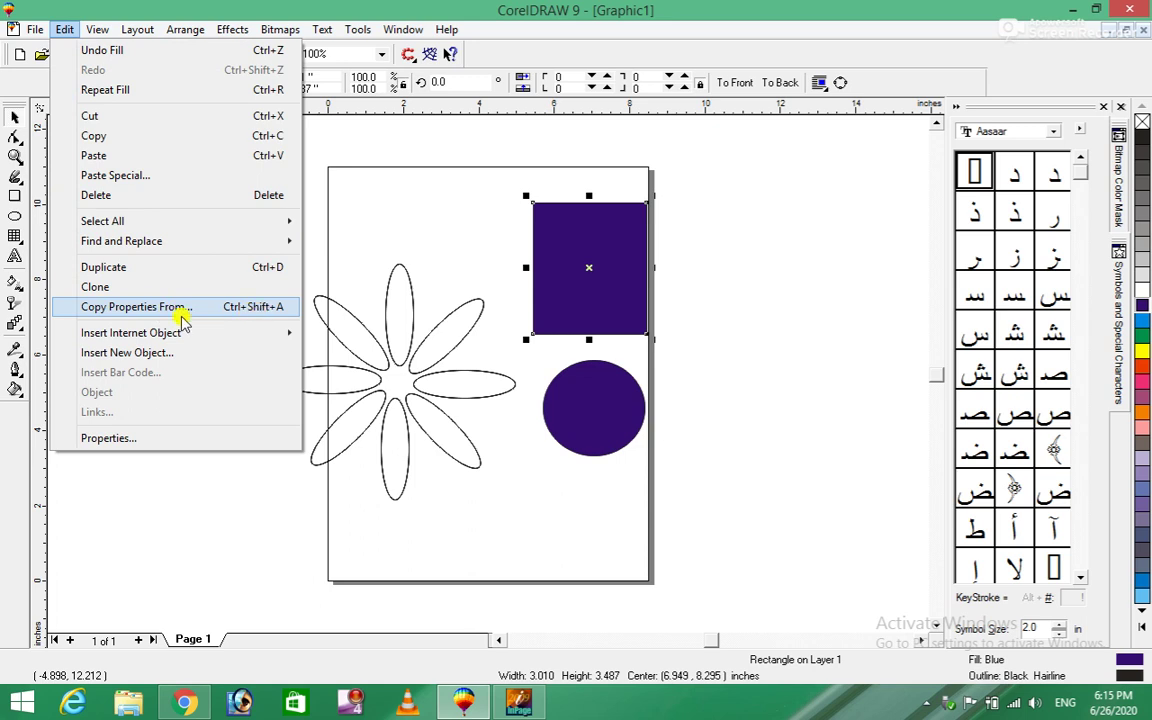
{"action": "mouse_move", "coordinate": [150, 333]}
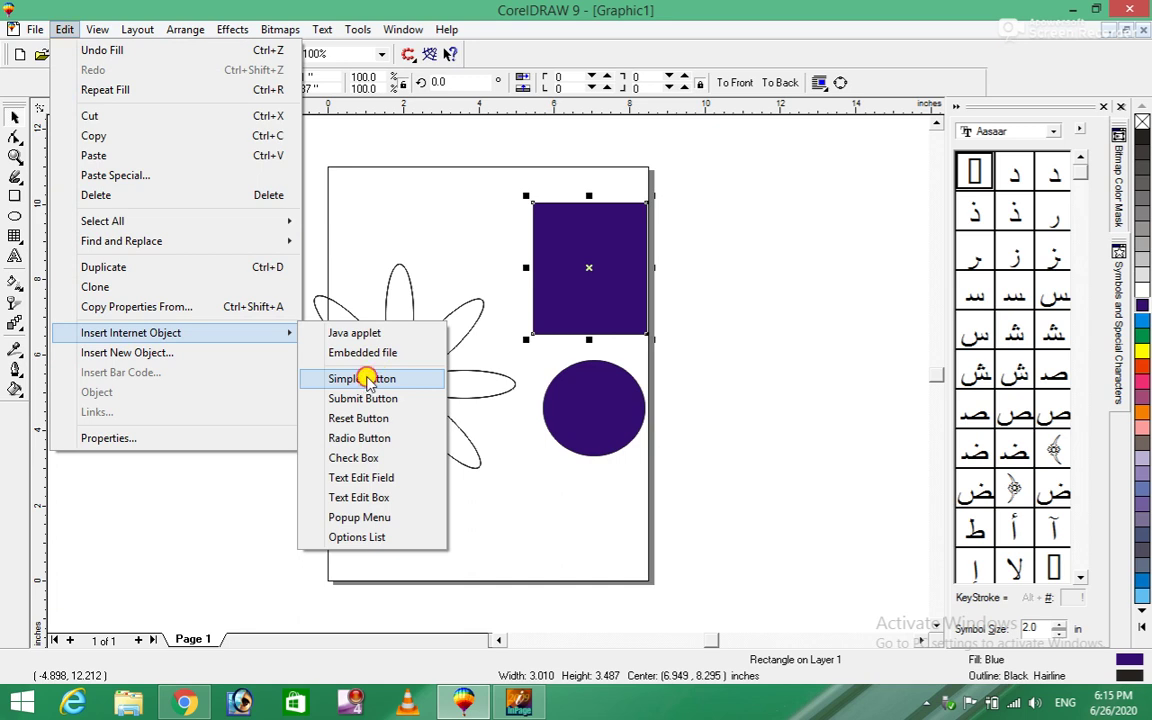
Insert a simple web form Button beside the page.
{"action": "left_click", "coordinate": [368, 381]}
{"action": "left_click", "coordinate": [795, 306]}
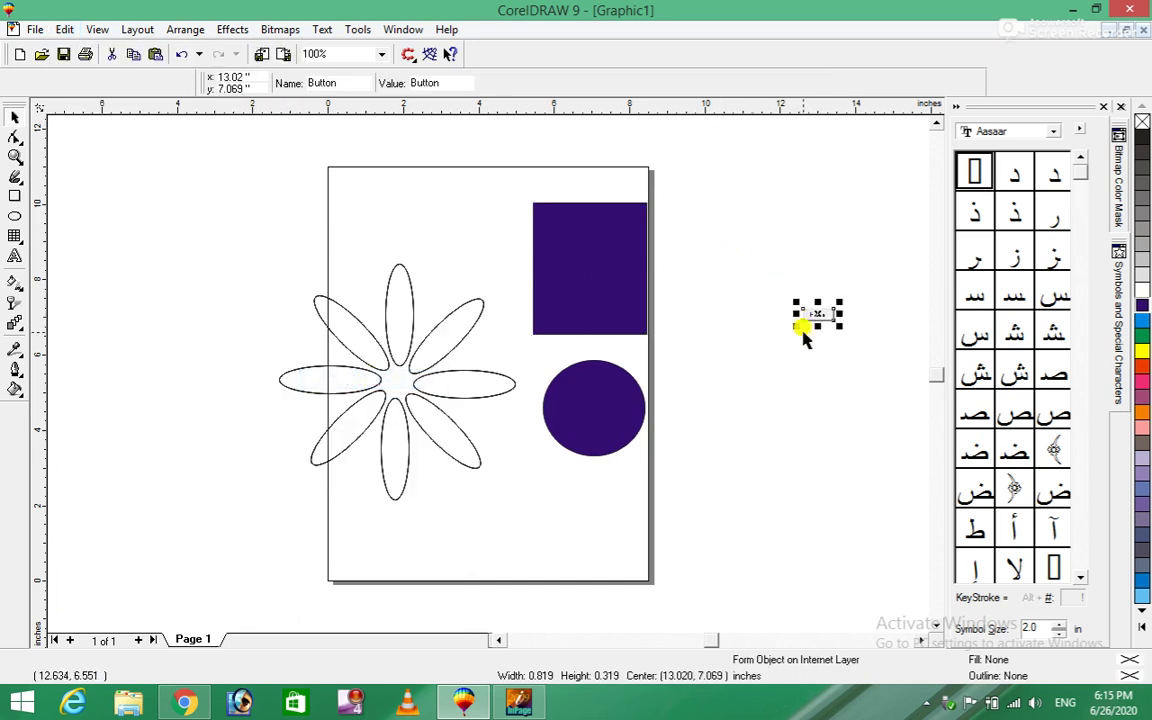
{"action": "left_click", "coordinate": [800, 405]}
{"action": "scroll", "coordinate": [840, 420], "scroll_direction": "up", "scroll_amount": 1}
{"action": "scroll", "coordinate": [920, 640], "scroll_direction": "right", "scroll_amount": 1}
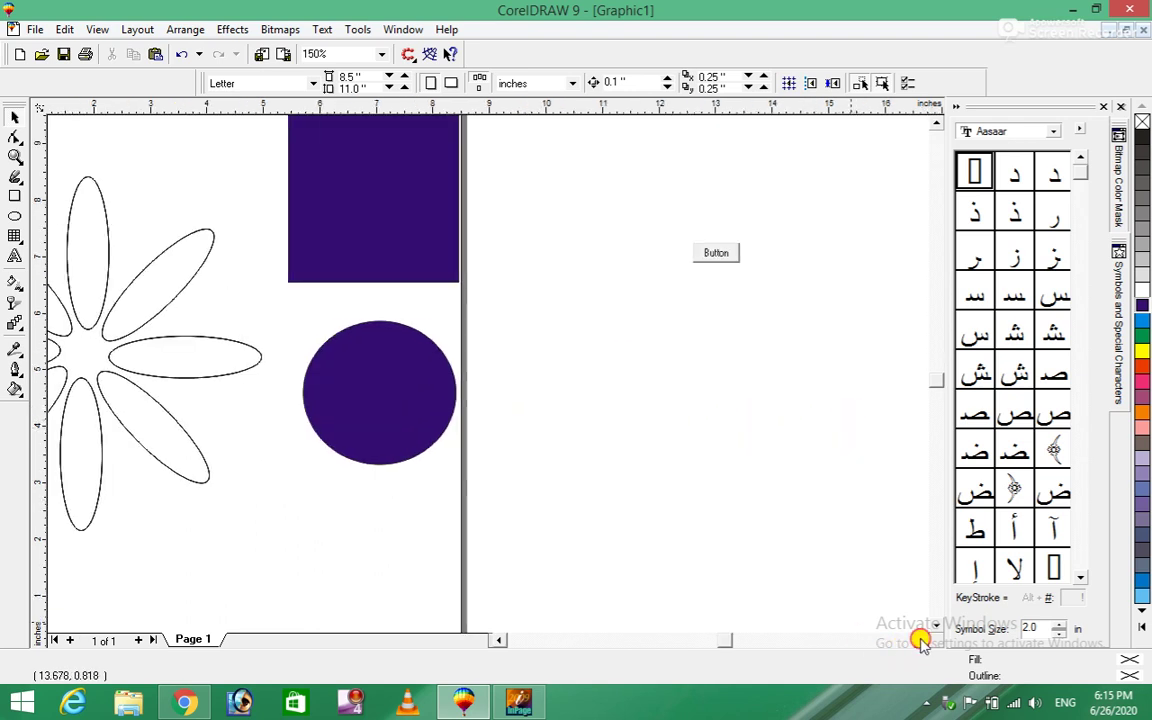
Insert a radio button form object and place it just left of the Button.
{"action": "left_click", "coordinate": [64, 29]}
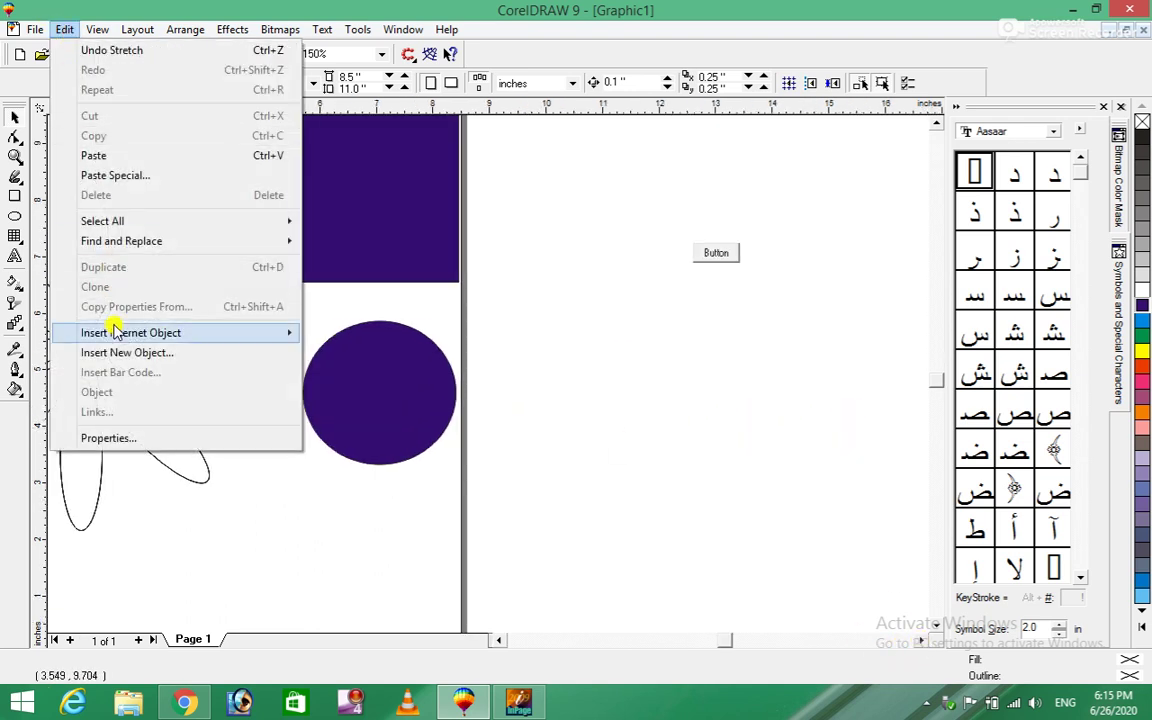
{"action": "mouse_move", "coordinate": [131, 333]}
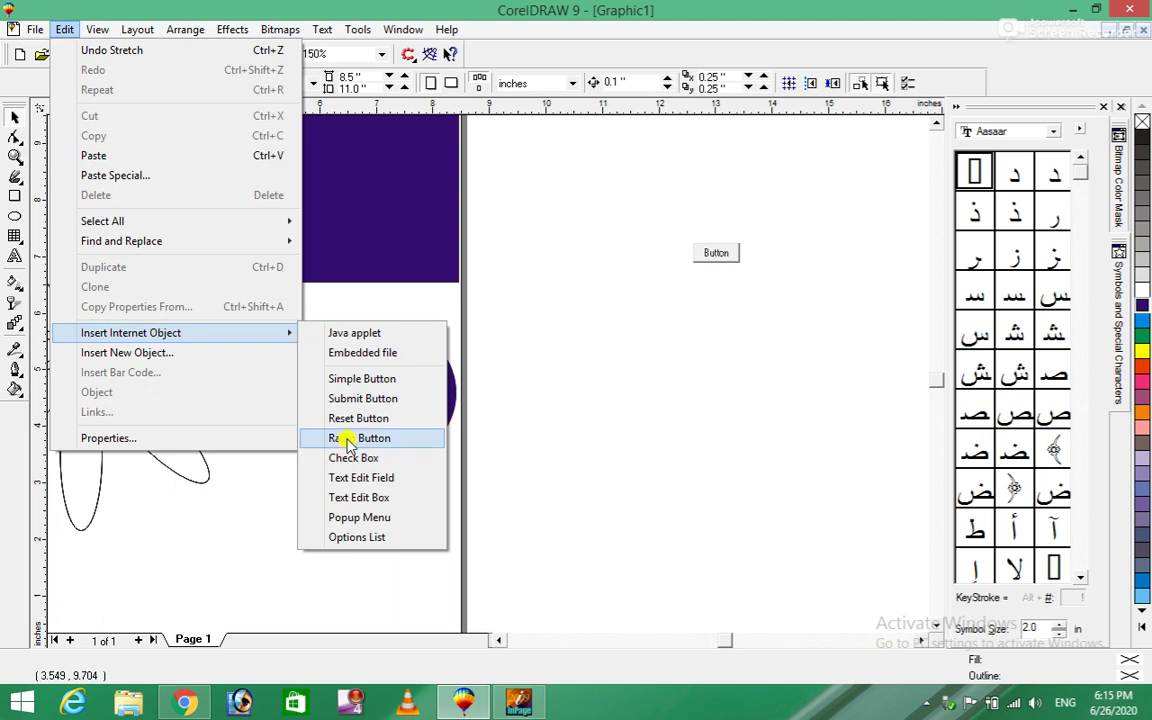
{"action": "left_click", "coordinate": [348, 438]}
{"action": "left_click", "coordinate": [620, 252]}
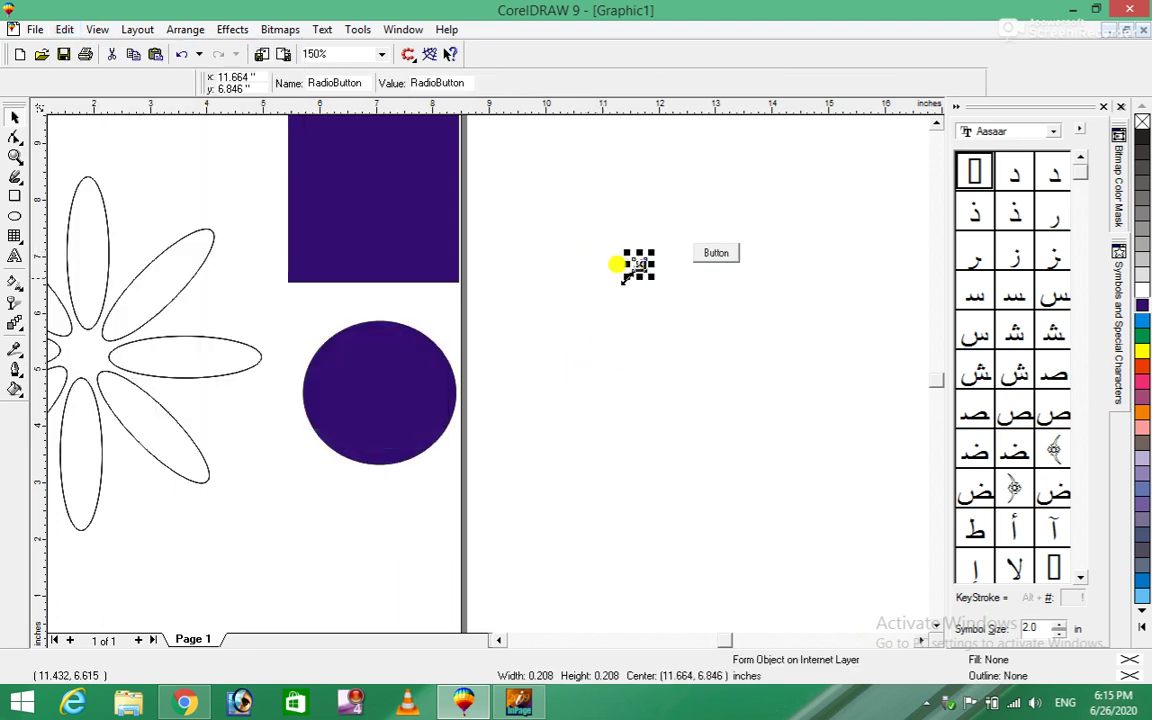
{"action": "left_click_drag", "start_coordinate": [624, 249], "coordinate": [644, 241]}
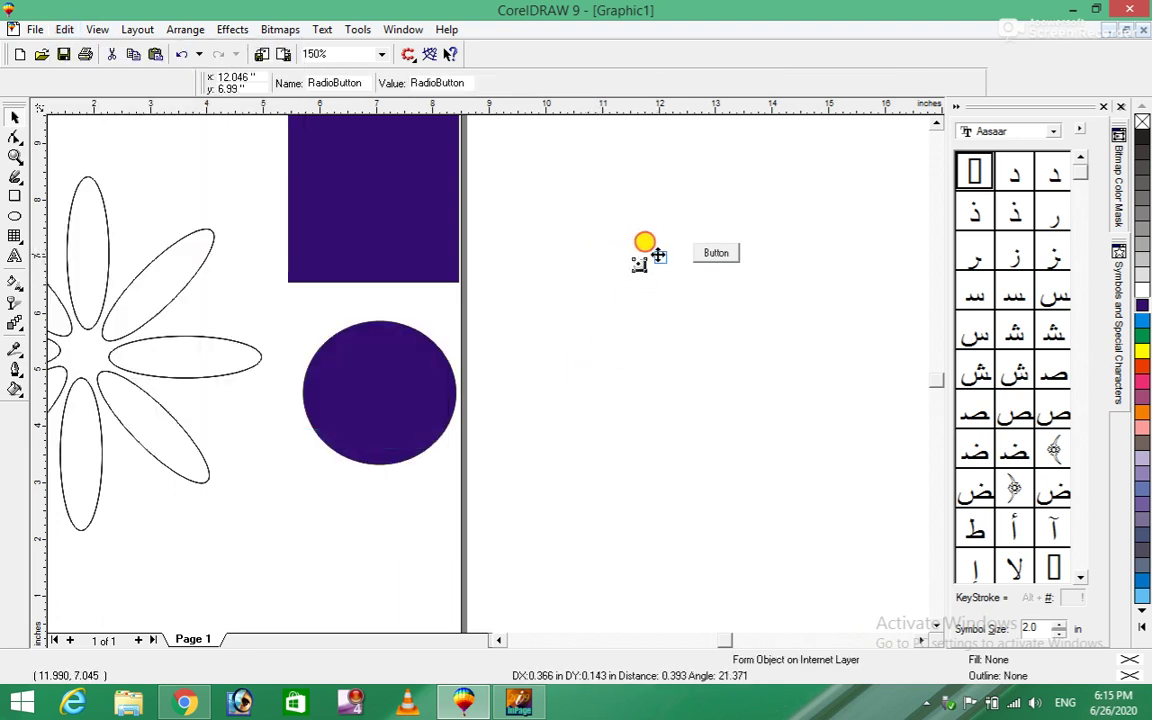
{"action": "scroll", "coordinate": [648, 296], "scroll_direction": "up", "scroll_amount": 1}
{"action": "left_click", "coordinate": [759, 337]}
{"action": "scroll", "coordinate": [680, 212], "scroll_direction": "up", "scroll_amount": 1}
{"action": "left_click", "coordinate": [680, 213]}
{"action": "left_click", "coordinate": [618, 278]}
{"action": "left_click", "coordinate": [64, 29]}
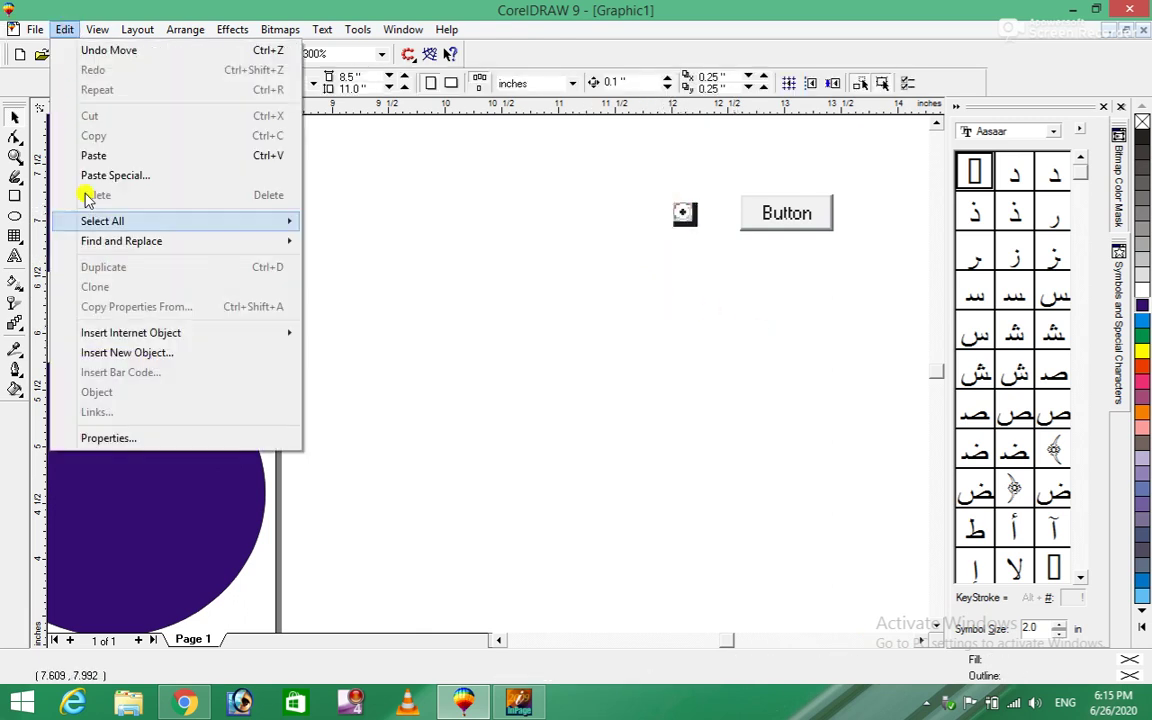
{"action": "mouse_move", "coordinate": [131, 333]}
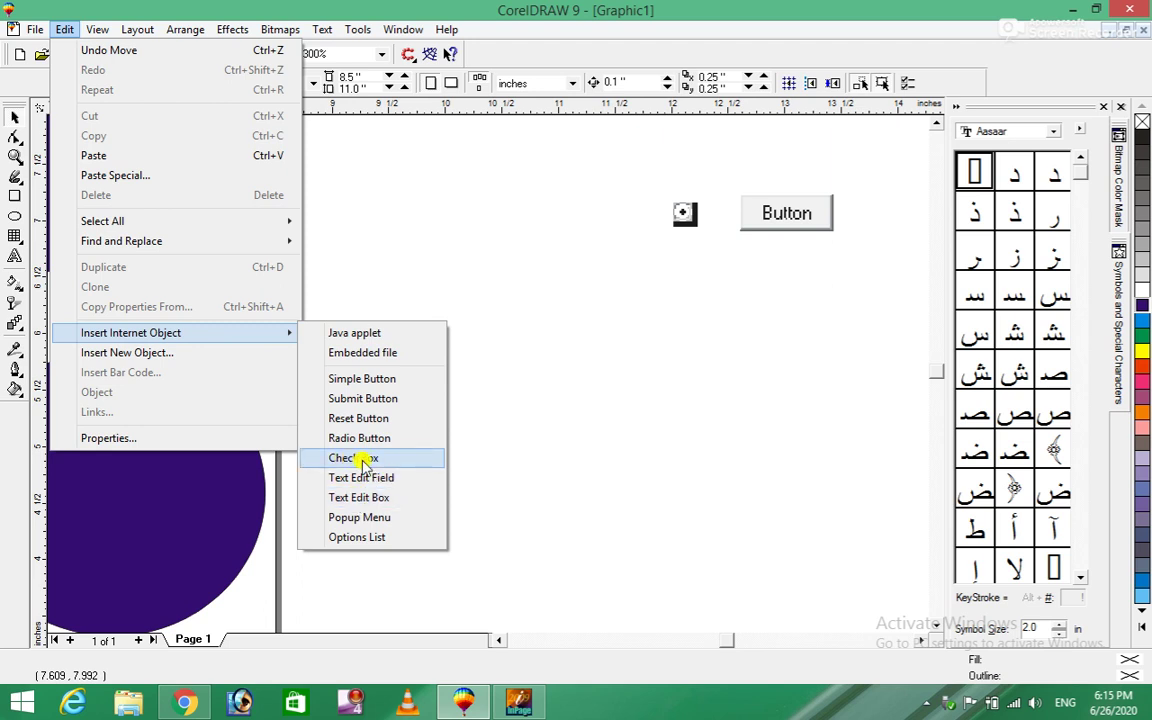
Insert a multi-line Text Edit Box and move it below the Button.
{"action": "left_click", "coordinate": [355, 497]}
{"action": "left_click", "coordinate": [705, 316]}
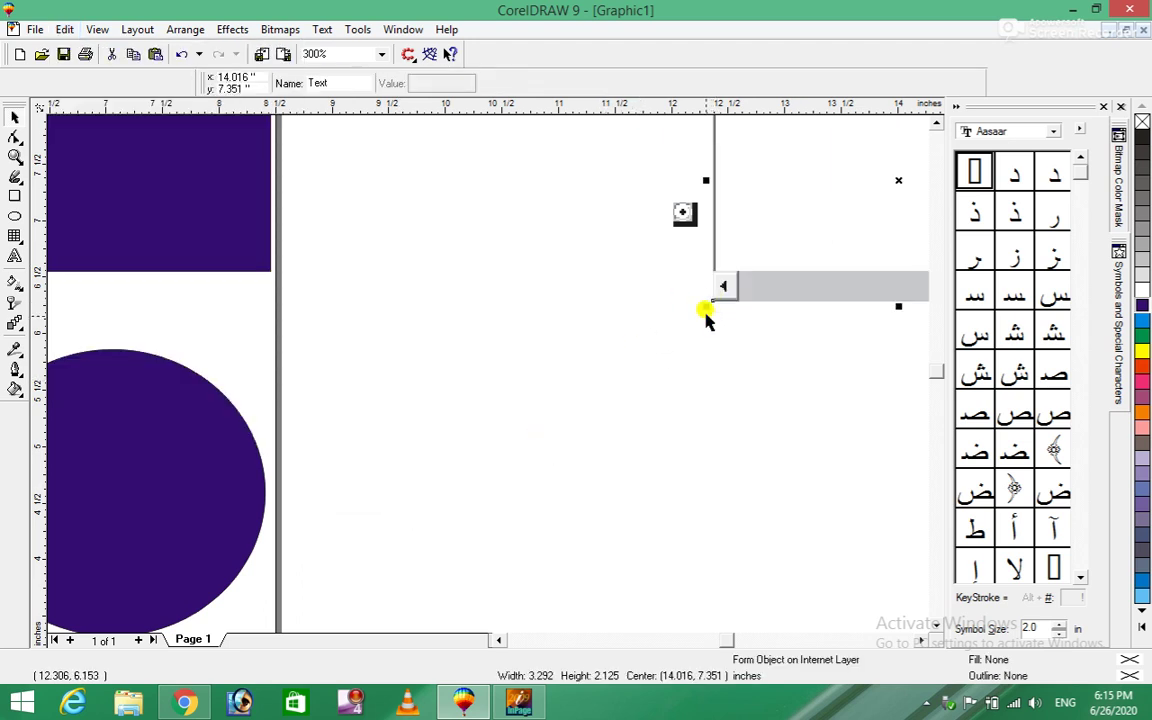
{"action": "scroll", "coordinate": [761, 329], "scroll_direction": "down", "scroll_amount": 1}
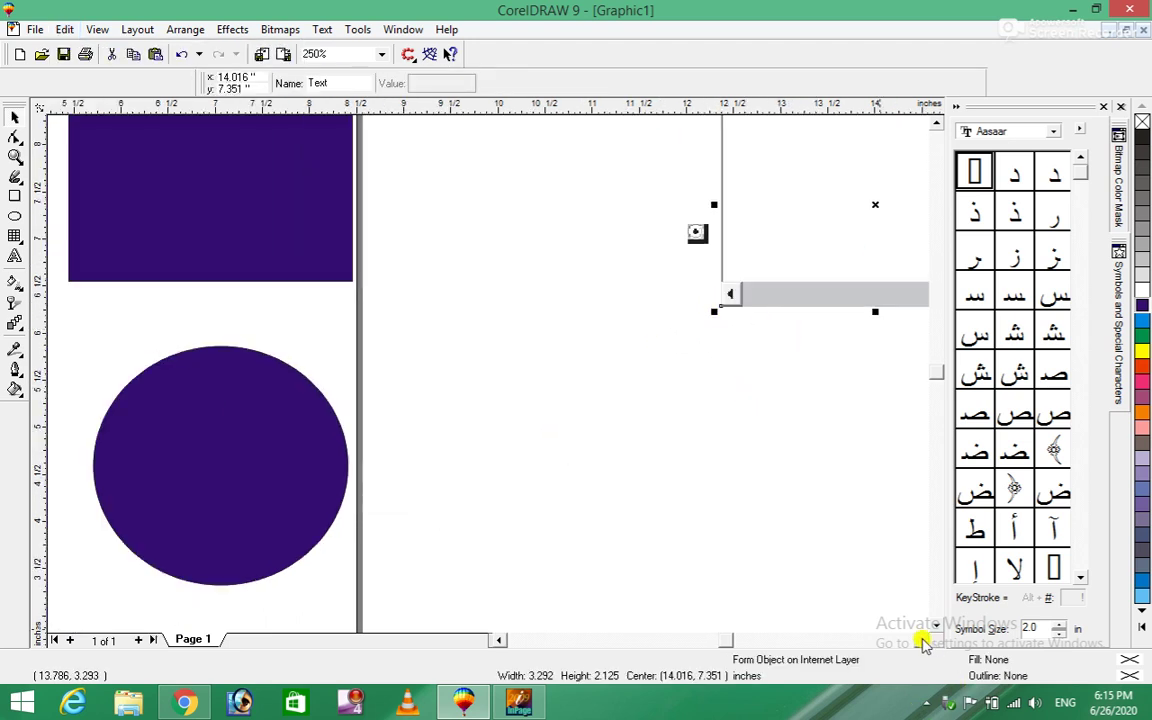
{"action": "left_click", "coordinate": [918, 640]}
{"action": "scroll", "coordinate": [856, 306], "scroll_direction": "down", "scroll_amount": 1}
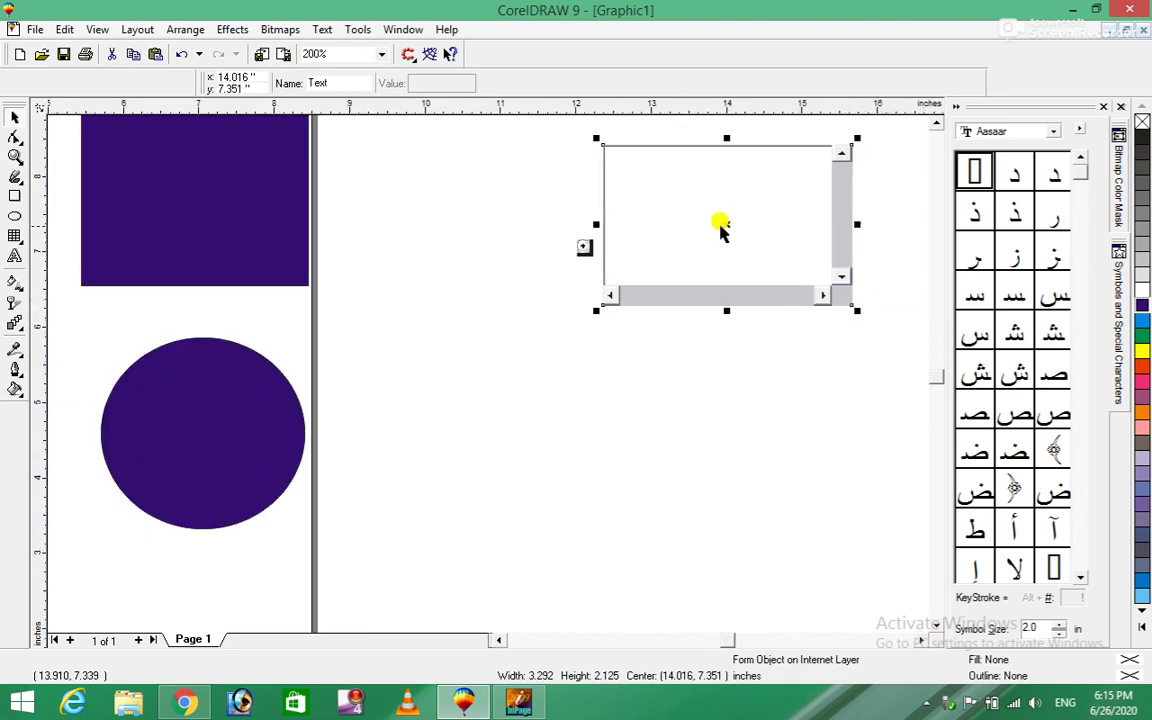
{"action": "left_click_drag", "start_coordinate": [726, 221], "coordinate": [626, 368]}
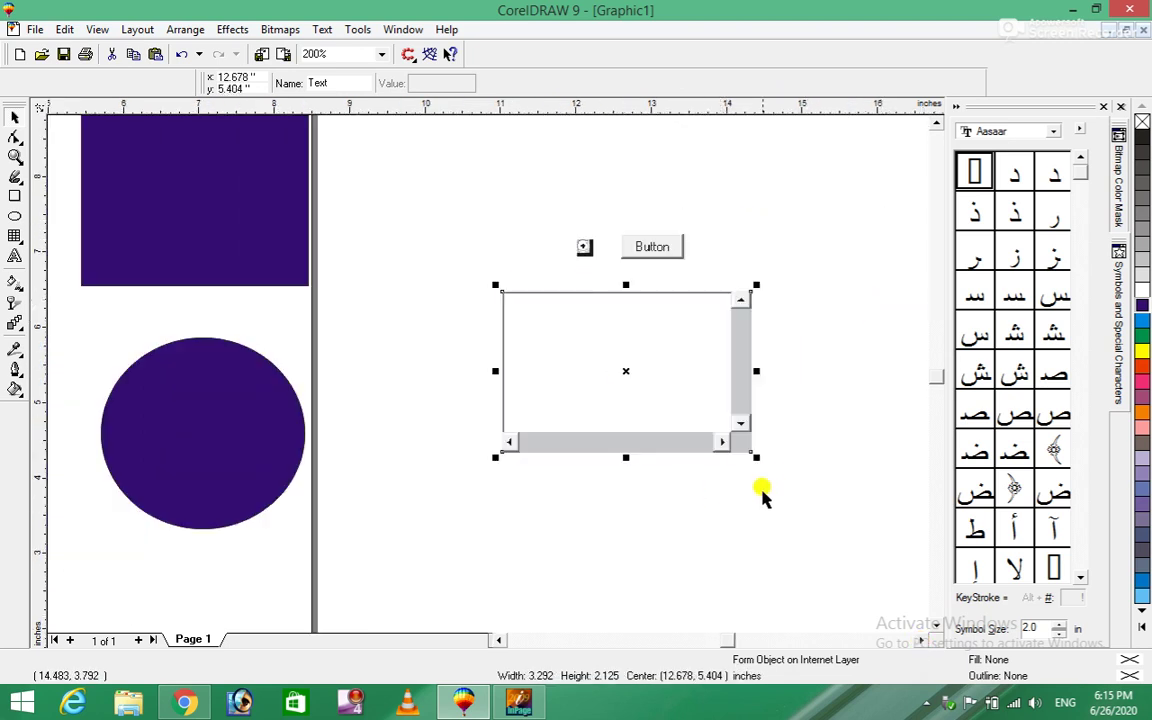
{"action": "left_click_drag", "start_coordinate": [755, 462], "coordinate": [638, 365]}
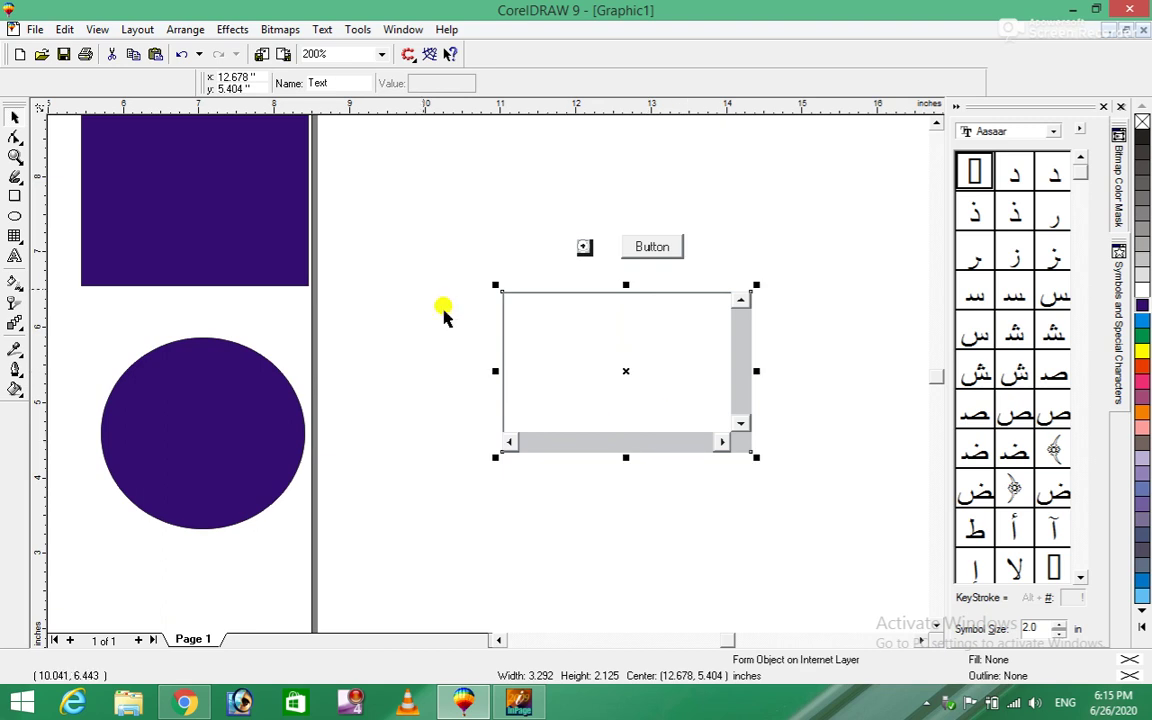
Insert a single-line Text Edit Field and move it above the Button.
{"action": "left_click", "coordinate": [62, 29]}
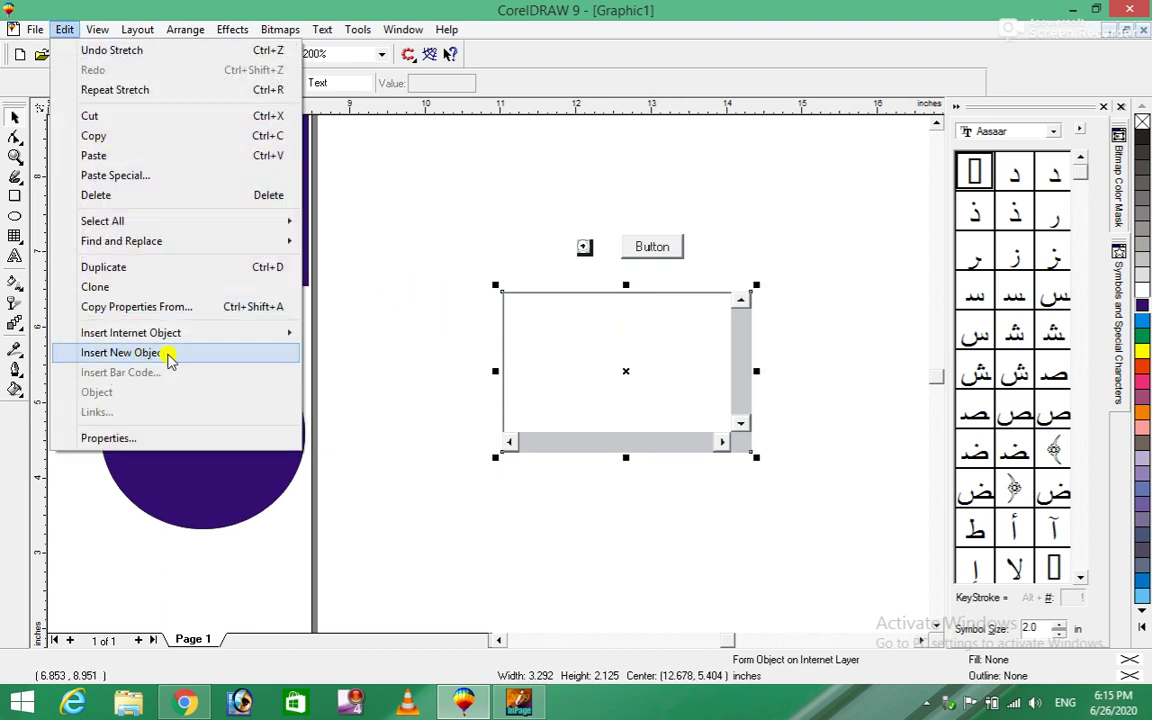
{"action": "mouse_move", "coordinate": [131, 332]}
{"action": "left_click", "coordinate": [366, 478]}
{"action": "left_click", "coordinate": [431, 262]}
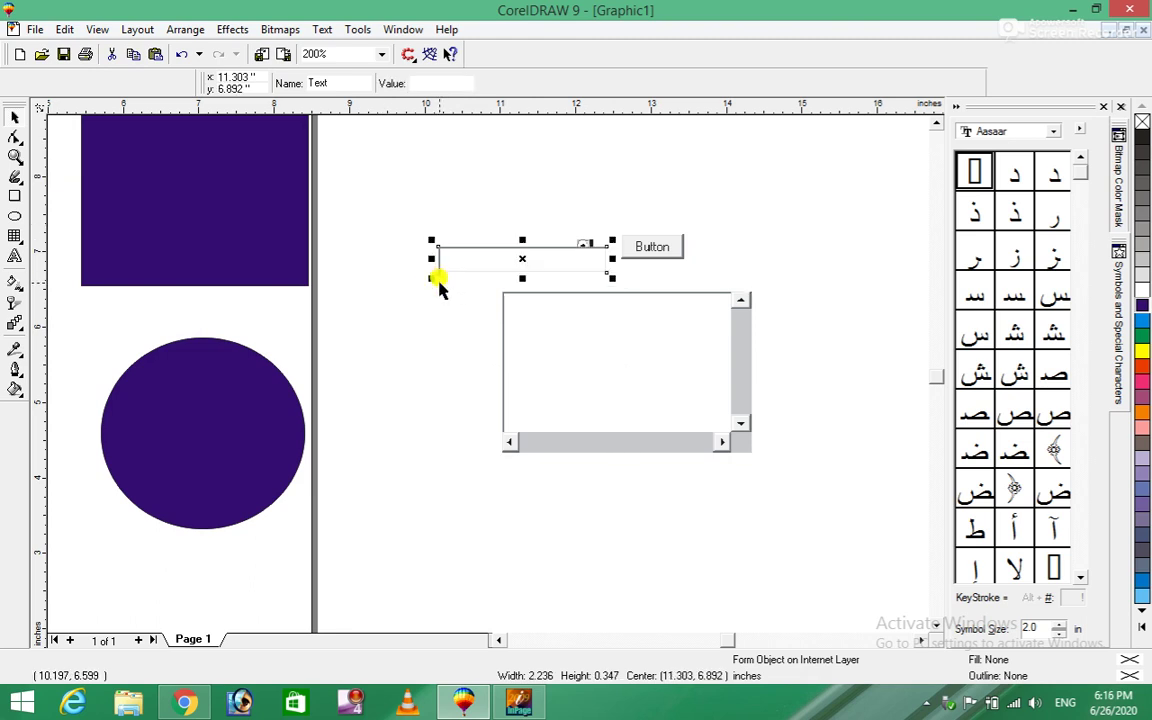
{"action": "left_click_drag", "start_coordinate": [522, 259], "coordinate": [510, 208]}
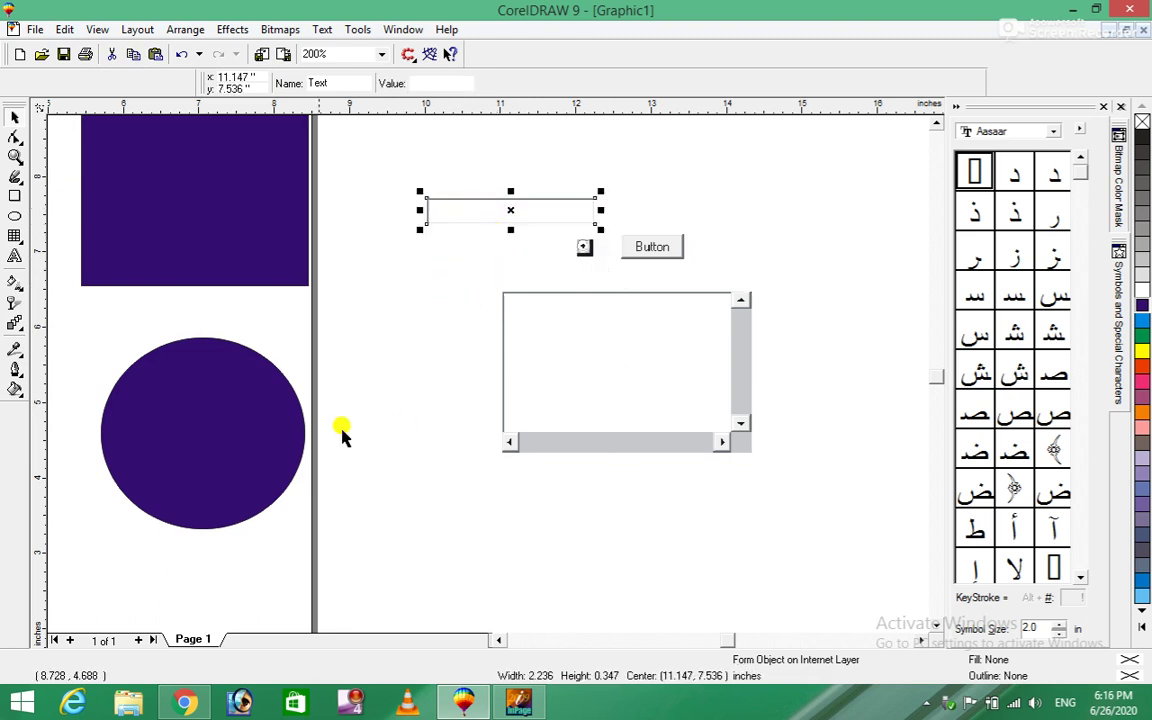
{"action": "left_click", "coordinate": [64, 29]}
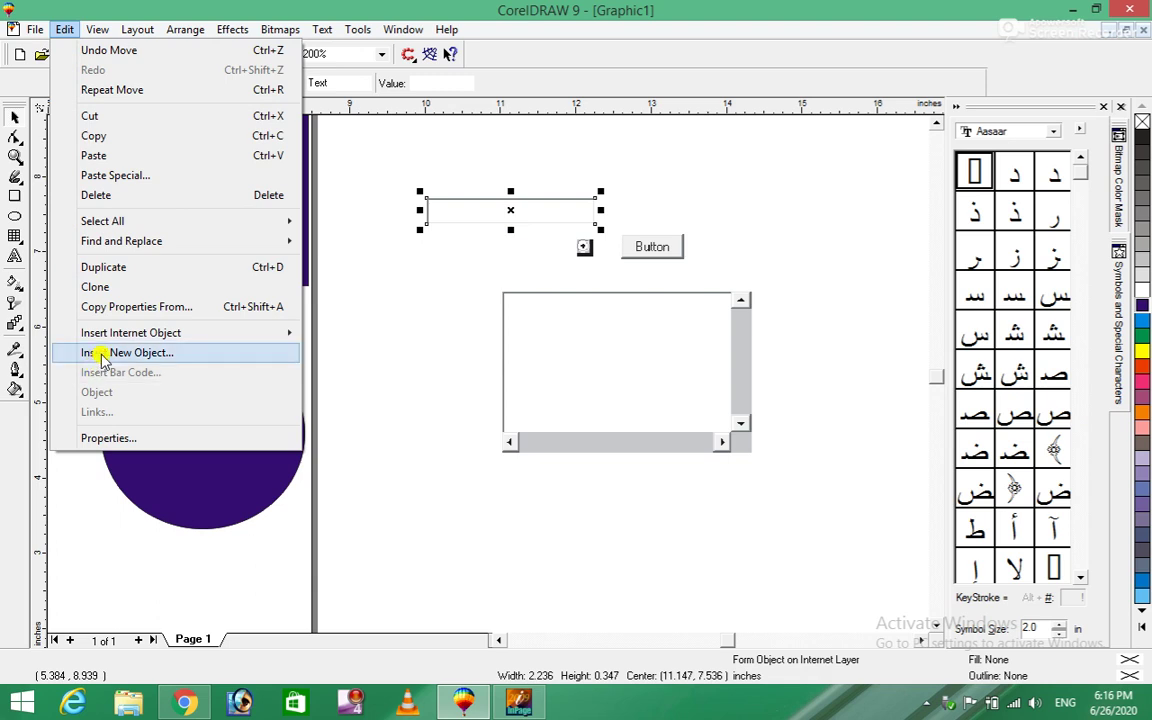
Embed a new Paintbrush Picture object through Insert New Object with Create New.
{"action": "left_click", "coordinate": [178, 354]}
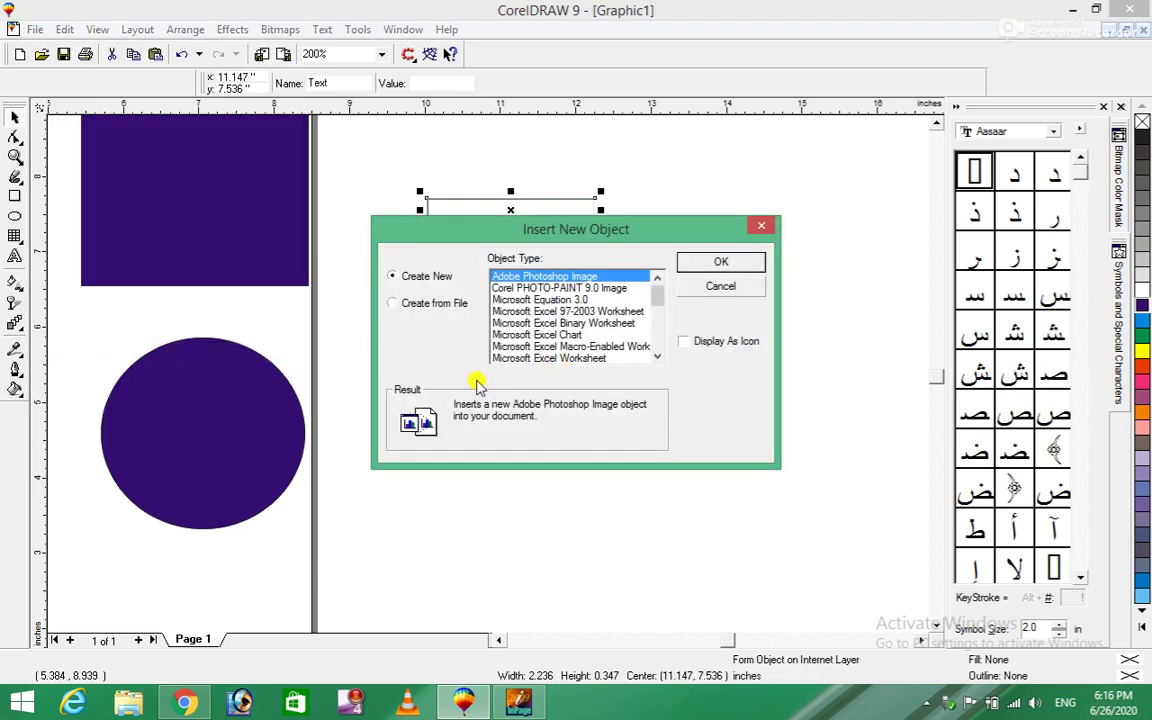
{"action": "left_click", "coordinate": [393, 304]}
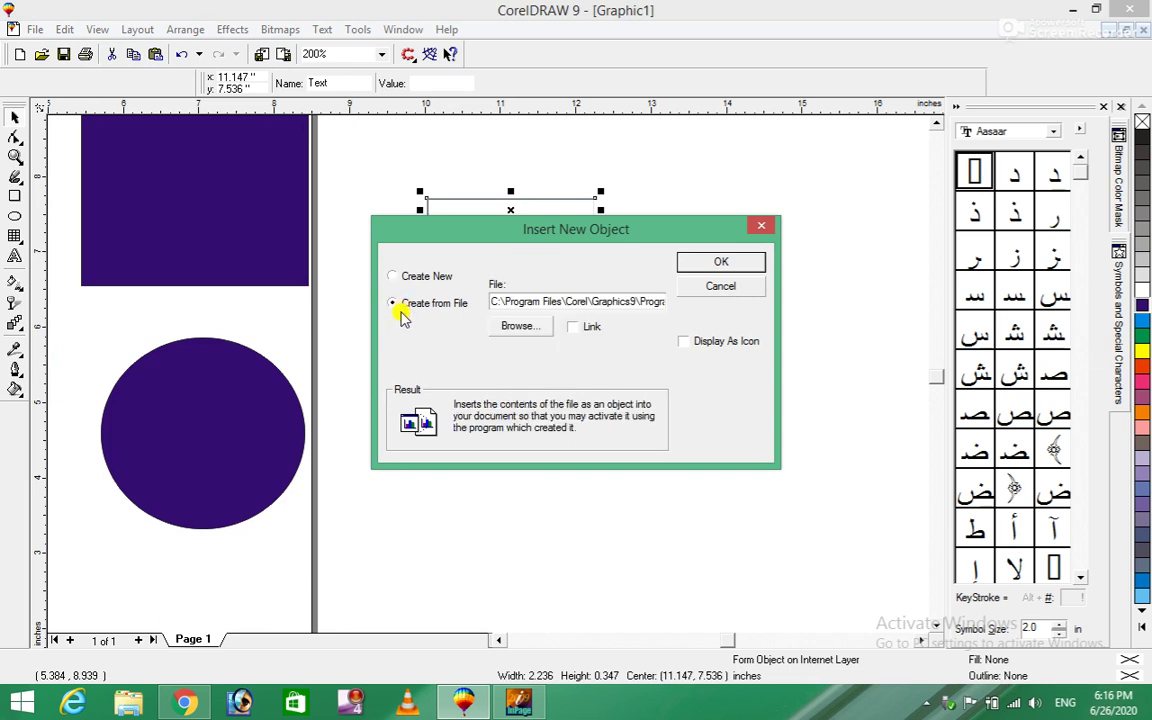
{"action": "left_click", "coordinate": [395, 278]}
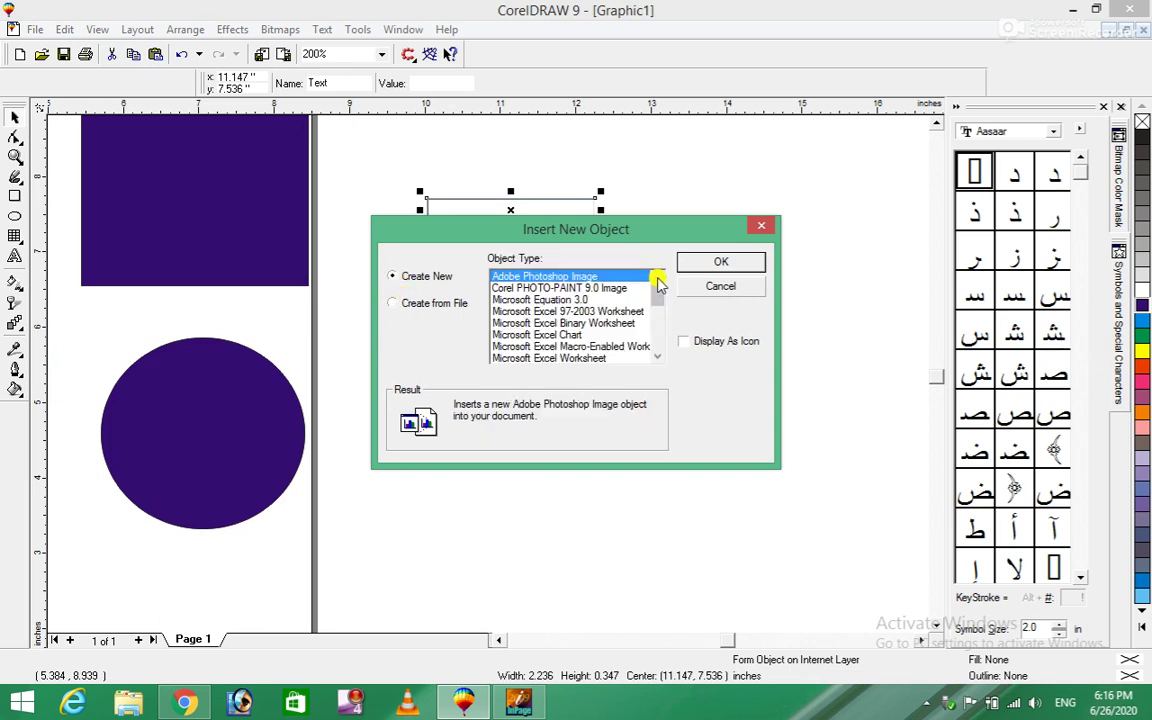
{"action": "left_click_drag", "start_coordinate": [659, 305], "coordinate": [661, 347]}
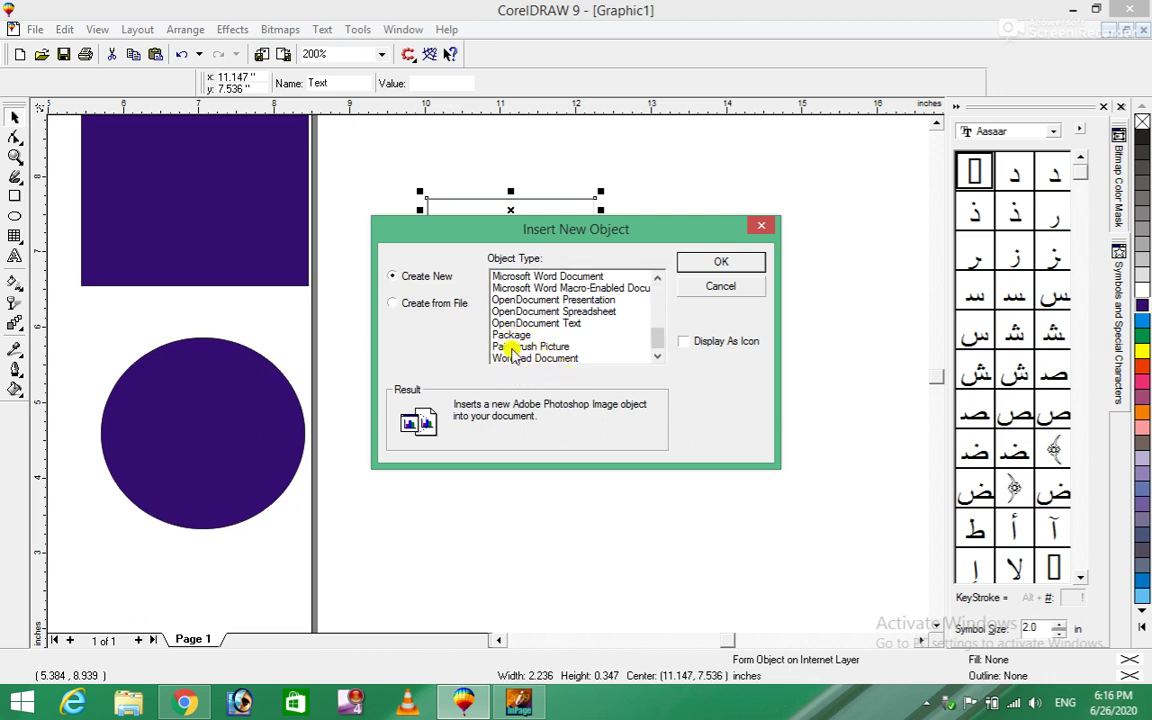
{"action": "left_click", "coordinate": [505, 347]}
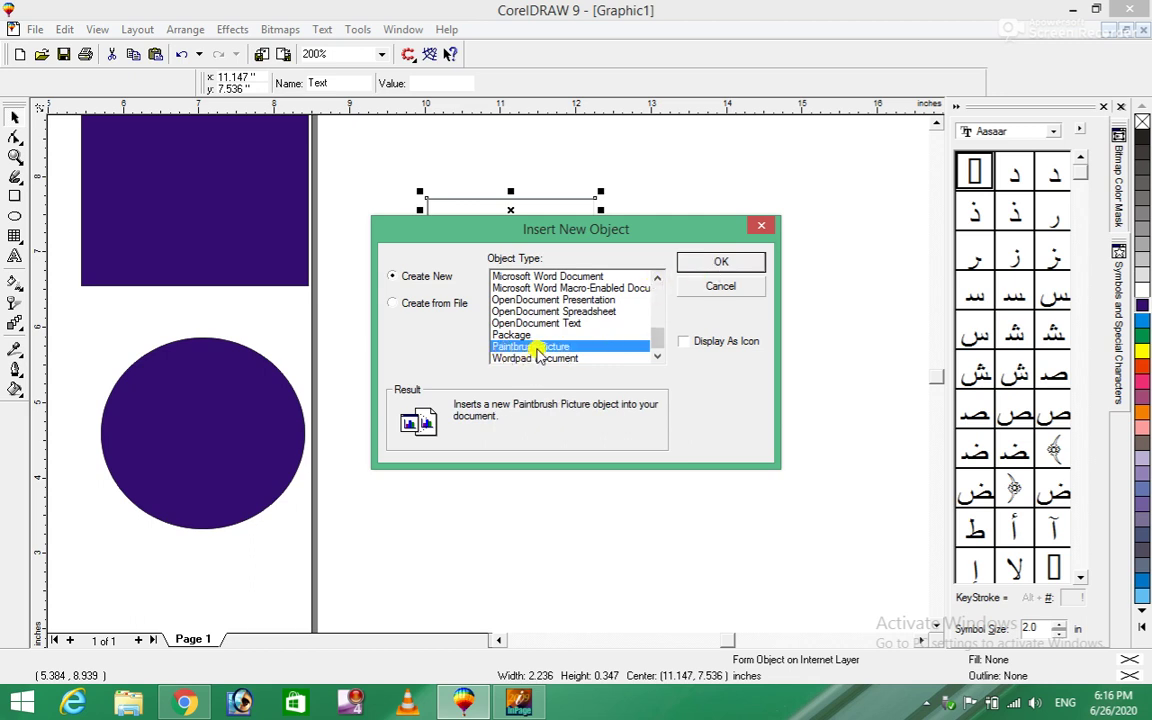
{"action": "scroll", "coordinate": [580, 326], "scroll_direction": "up", "scroll_amount": 2}
{"action": "scroll", "coordinate": [578, 324], "scroll_direction": "up", "scroll_amount": 2}
{"action": "scroll", "coordinate": [560, 326], "scroll_direction": "up", "scroll_amount": 2}
{"action": "scroll", "coordinate": [557, 328], "scroll_direction": "up", "scroll_amount": 2}
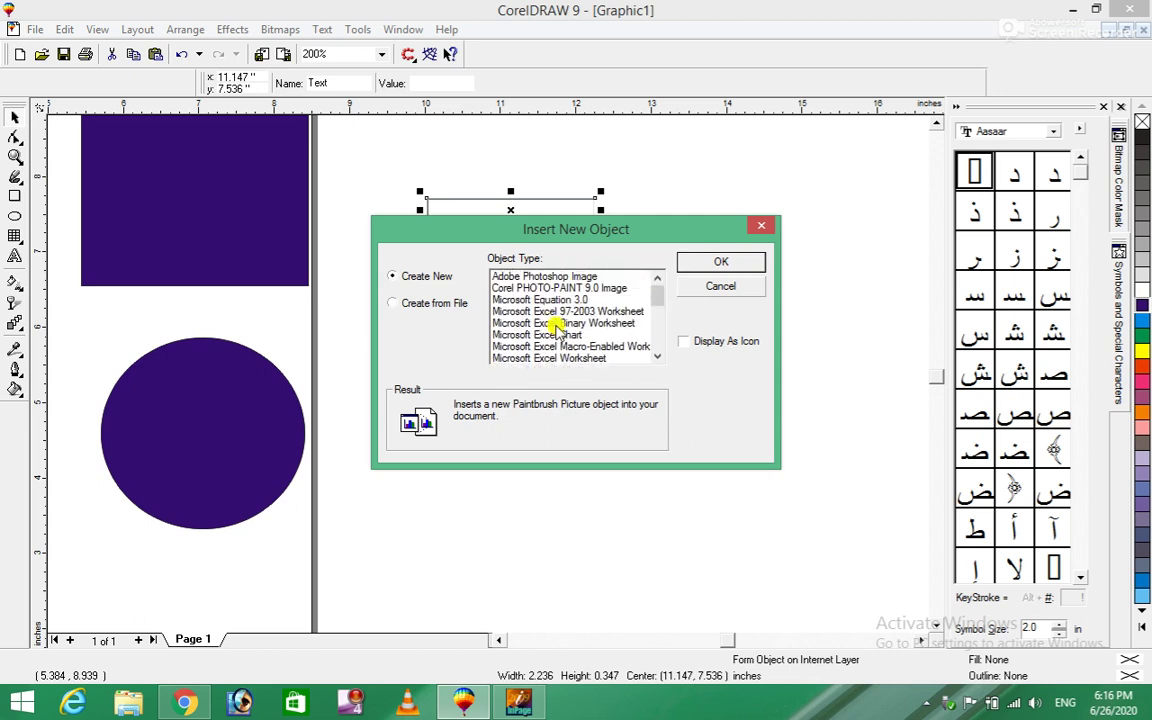
{"action": "left_click", "coordinate": [720, 261]}
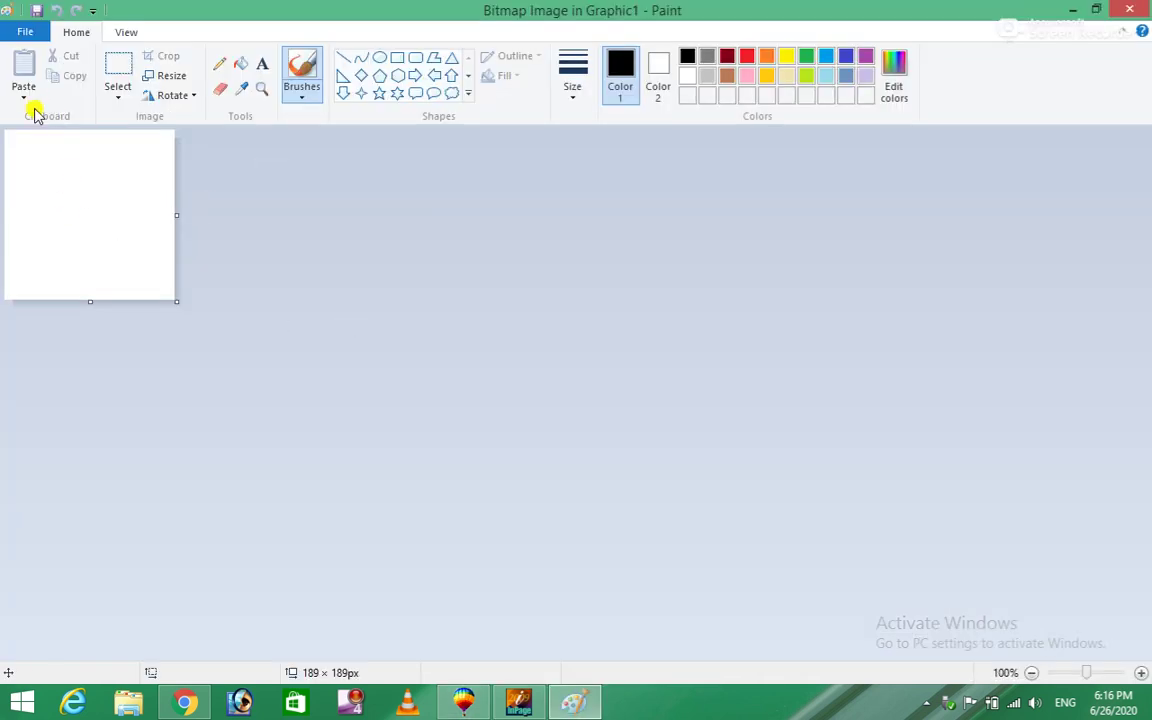
Brush a black freehand sketch onto the embedded bitmap in Paint, then exit back to CorelDRAW.
{"action": "left_click", "coordinate": [305, 72]}
{"action": "mouse_move", "coordinate": [51, 204]}
{"action": "left_mouse_down"}
{"action": "mouse_move", "coordinate": [42, 181]}
{"action": "mouse_move", "coordinate": [36, 221]}
{"action": "mouse_move", "coordinate": [93, 136]}
{"action": "mouse_move", "coordinate": [82, 273]}
{"action": "mouse_move", "coordinate": [100, 213]}
{"action": "mouse_move", "coordinate": [135, 186]}
{"action": "mouse_move", "coordinate": [85, 190]}
{"action": "mouse_move", "coordinate": [78, 172]}
{"action": "left_mouse_up"}
{"action": "left_click", "coordinate": [27, 31]}
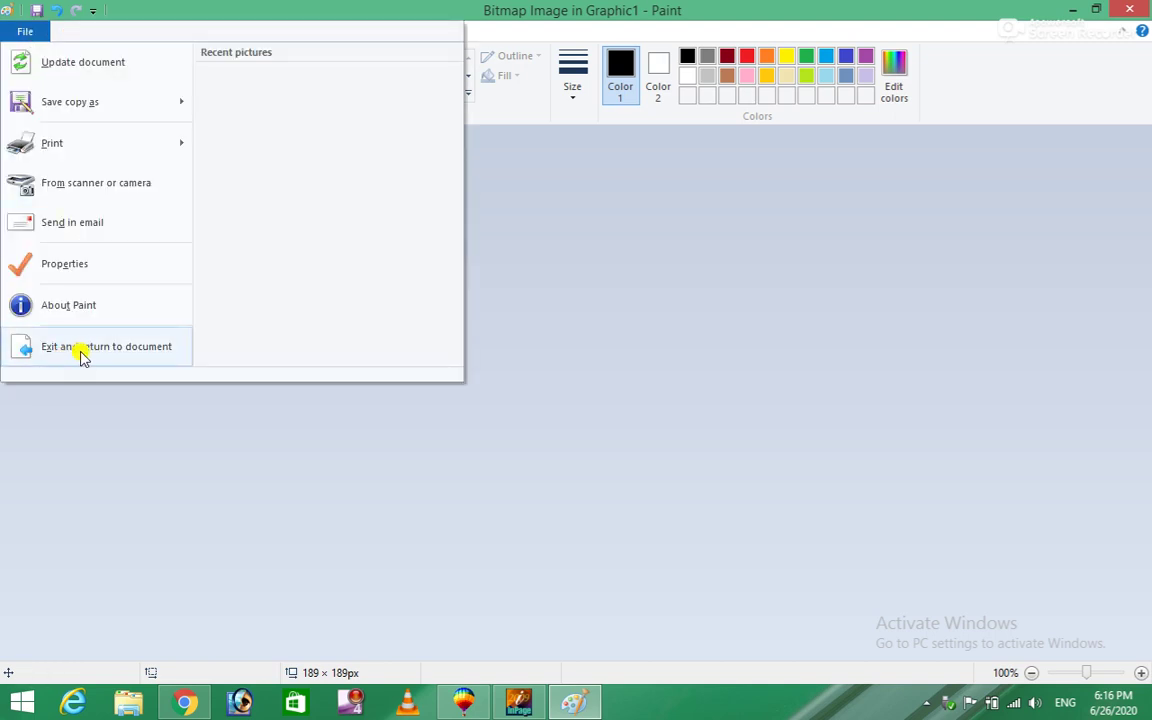
{"action": "left_click", "coordinate": [115, 350]}
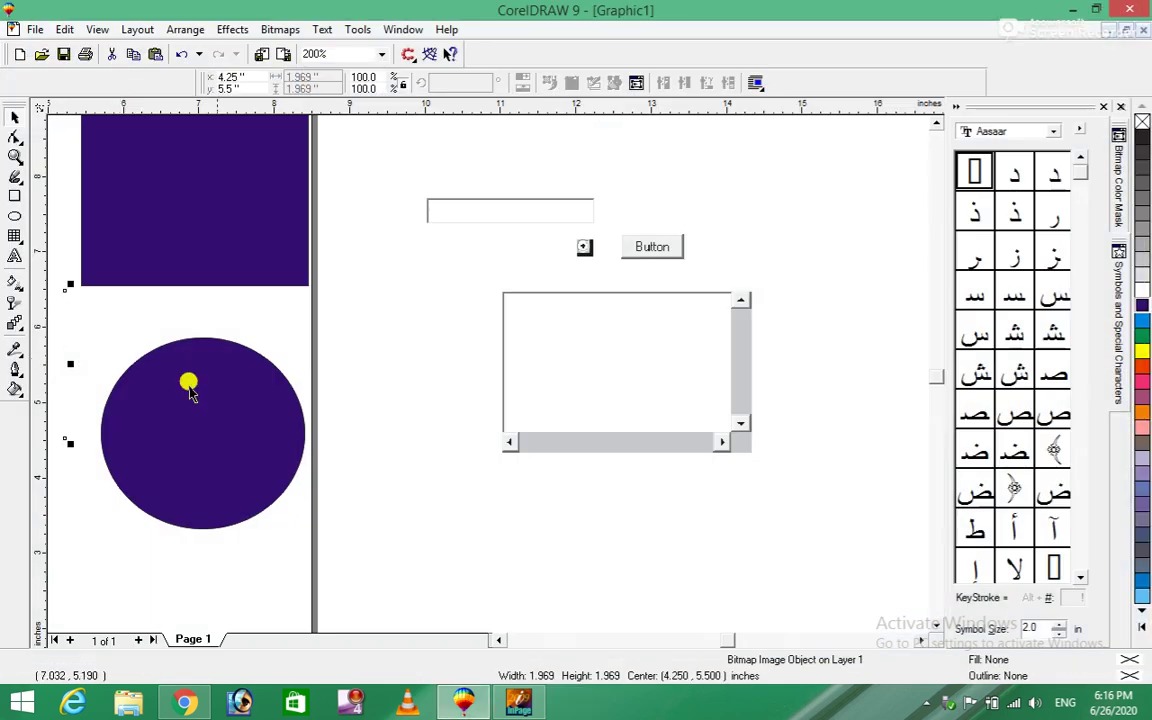
Move the sketch bitmap above the text field and reopen it in Paint via Edit > Bitmap Image Object > Edit.
{"action": "left_click", "coordinate": [497, 639]}
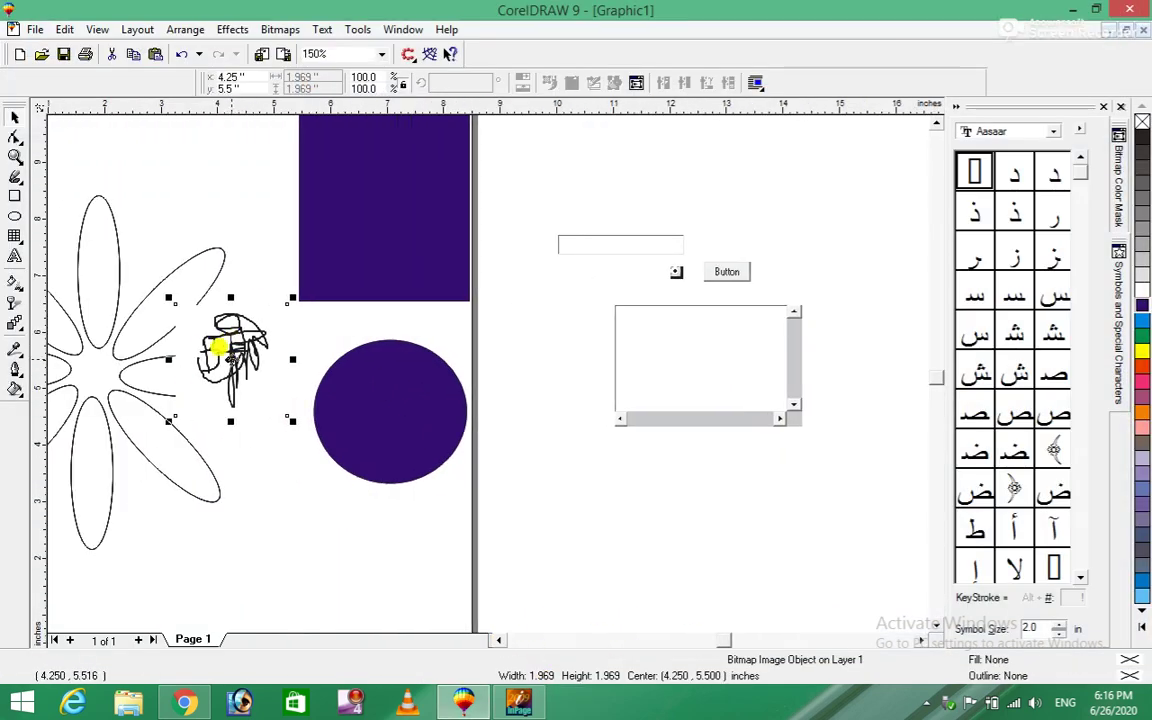
{"action": "left_click_drag", "start_coordinate": [226, 342], "coordinate": [555, 219]}
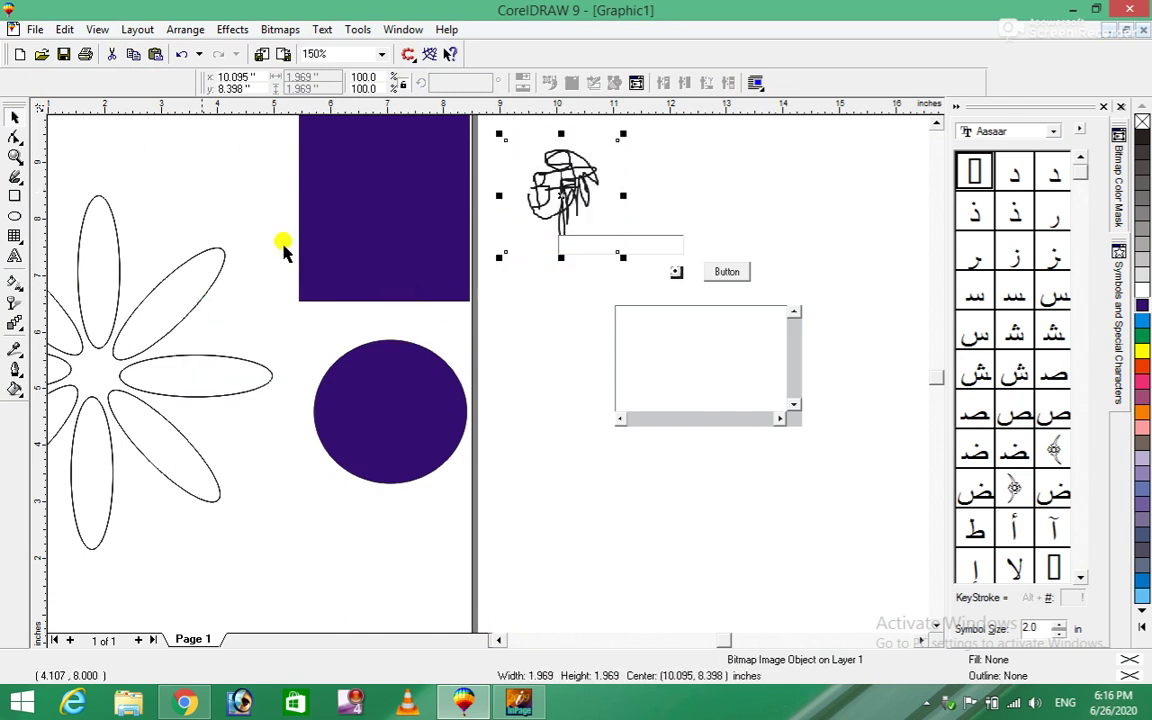
{"action": "left_click", "coordinate": [63, 29]}
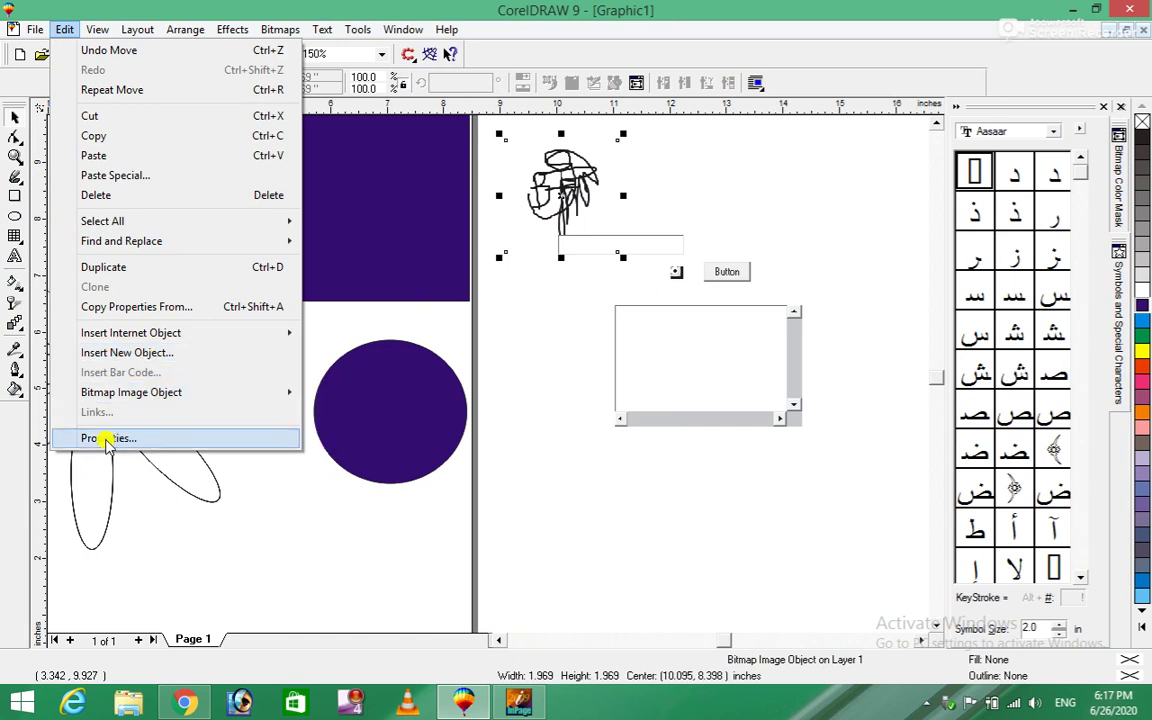
{"action": "left_click", "coordinate": [337, 458]}
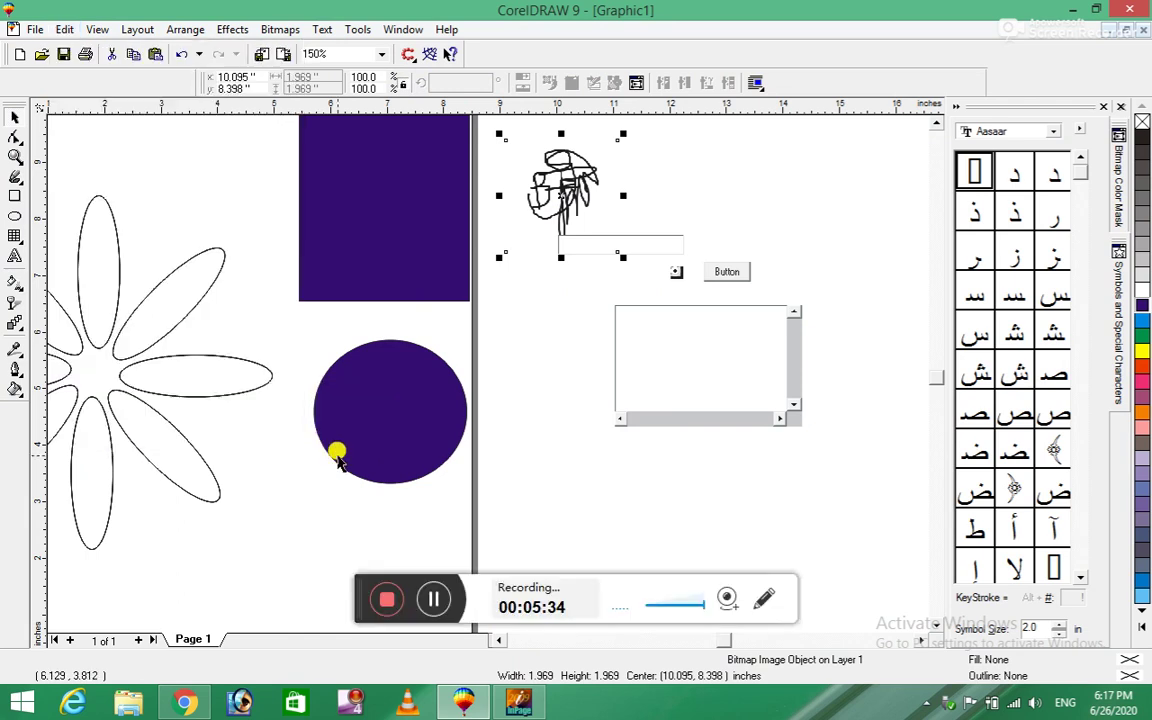
{"action": "left_click", "coordinate": [435, 601]}
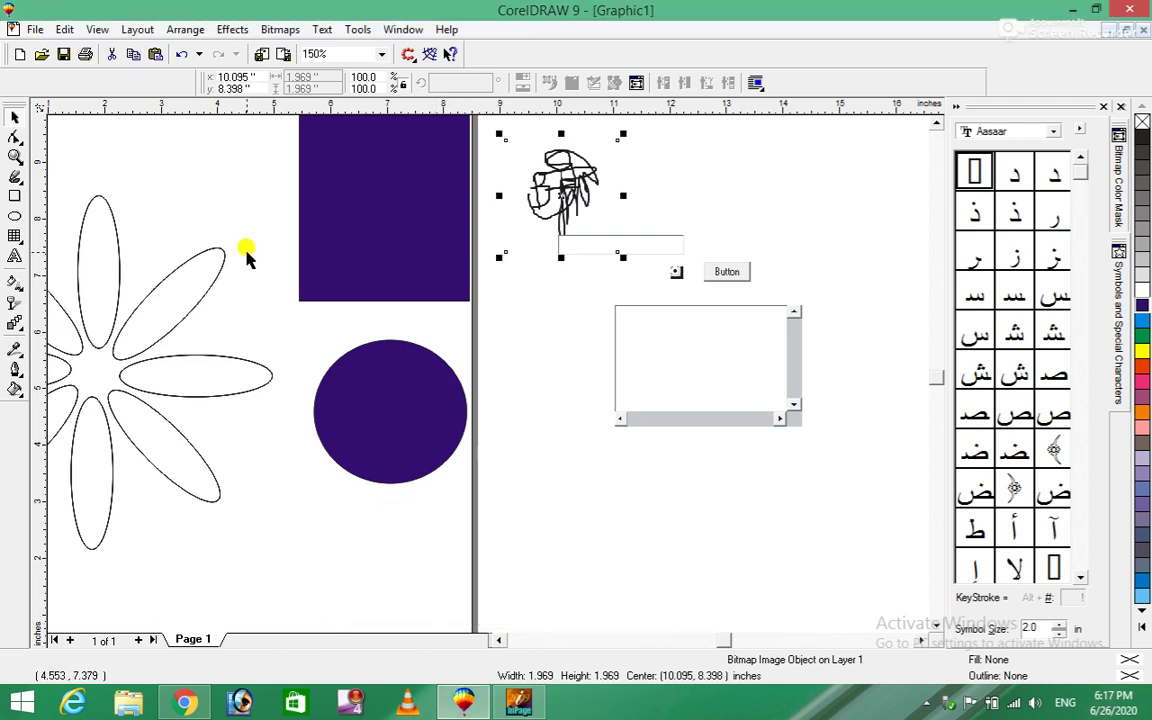
{"action": "left_click", "coordinate": [64, 29]}
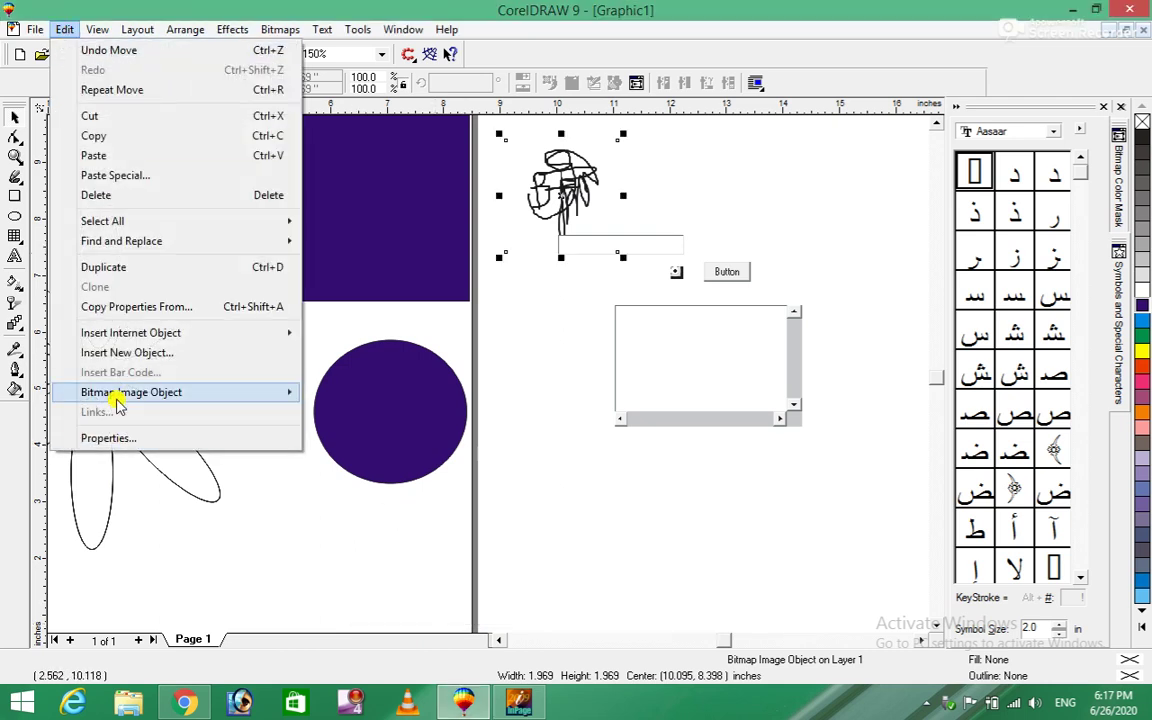
{"action": "mouse_move", "coordinate": [131, 392]}
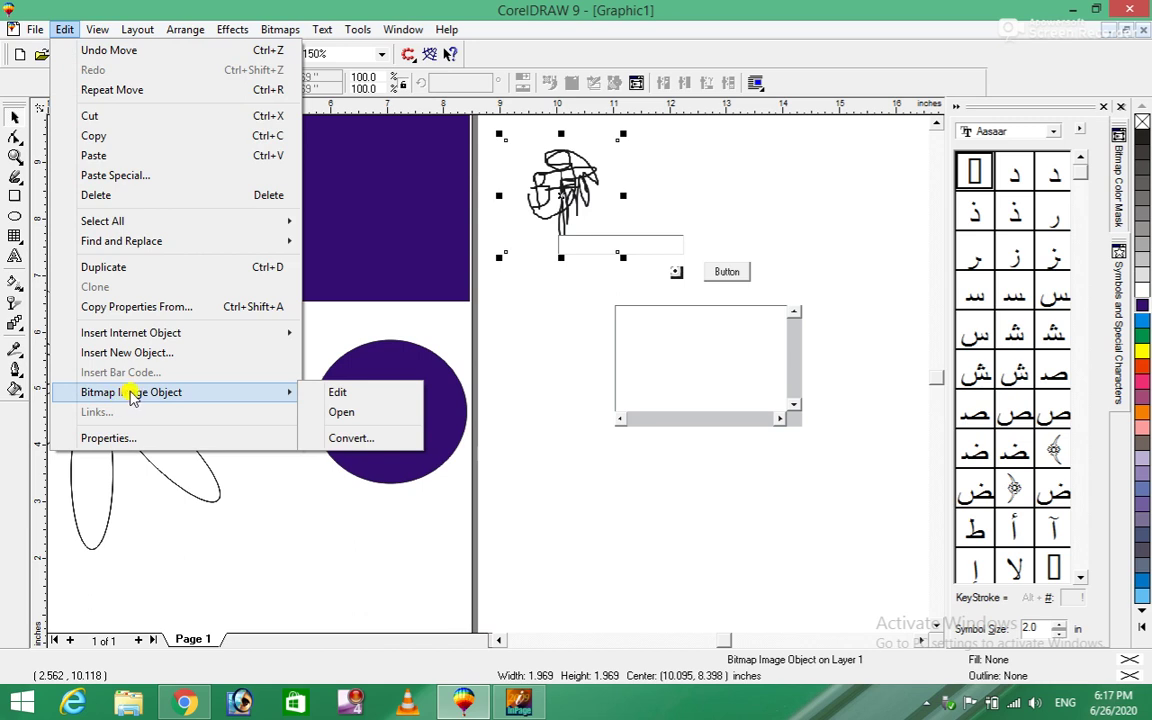
{"action": "left_click", "coordinate": [330, 394]}
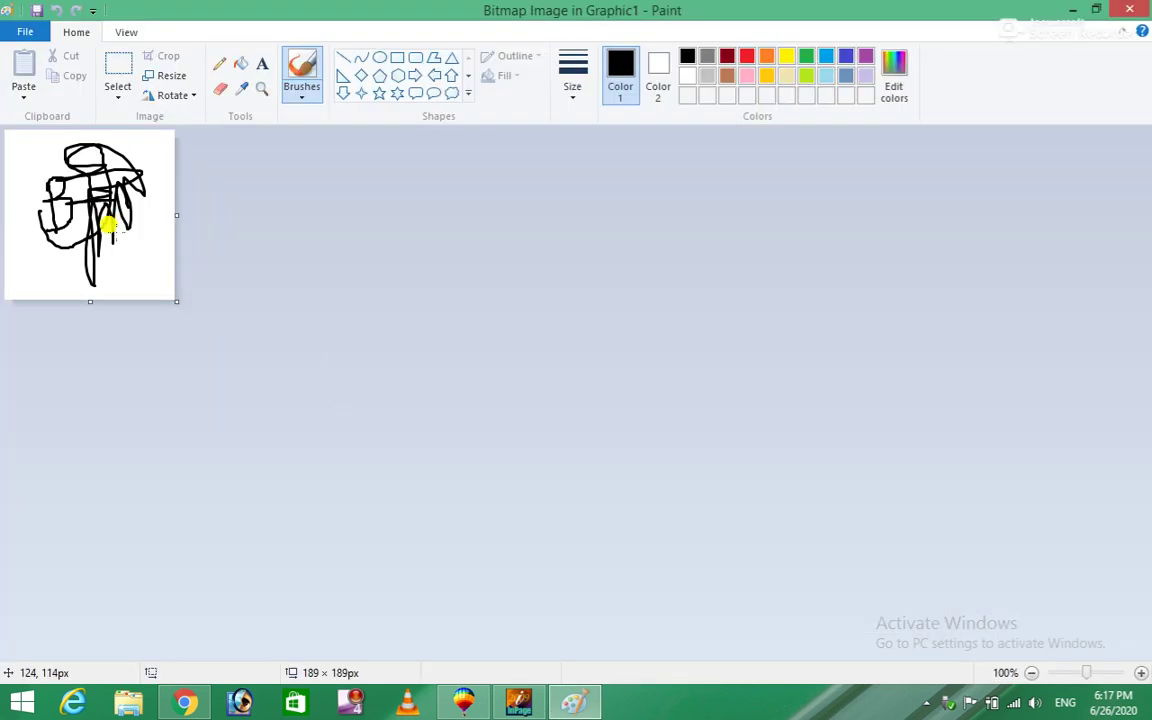
Scribble yellow over the black sketch, then erase the strokes until the canvas is nearly white.
{"action": "left_click", "coordinate": [789, 58]}
{"action": "mouse_move", "coordinate": [53, 168]}
{"action": "left_mouse_down"}
{"action": "mouse_move", "coordinate": [73, 286]}
{"action": "mouse_move", "coordinate": [119, 279]}
{"action": "left_mouse_up"}
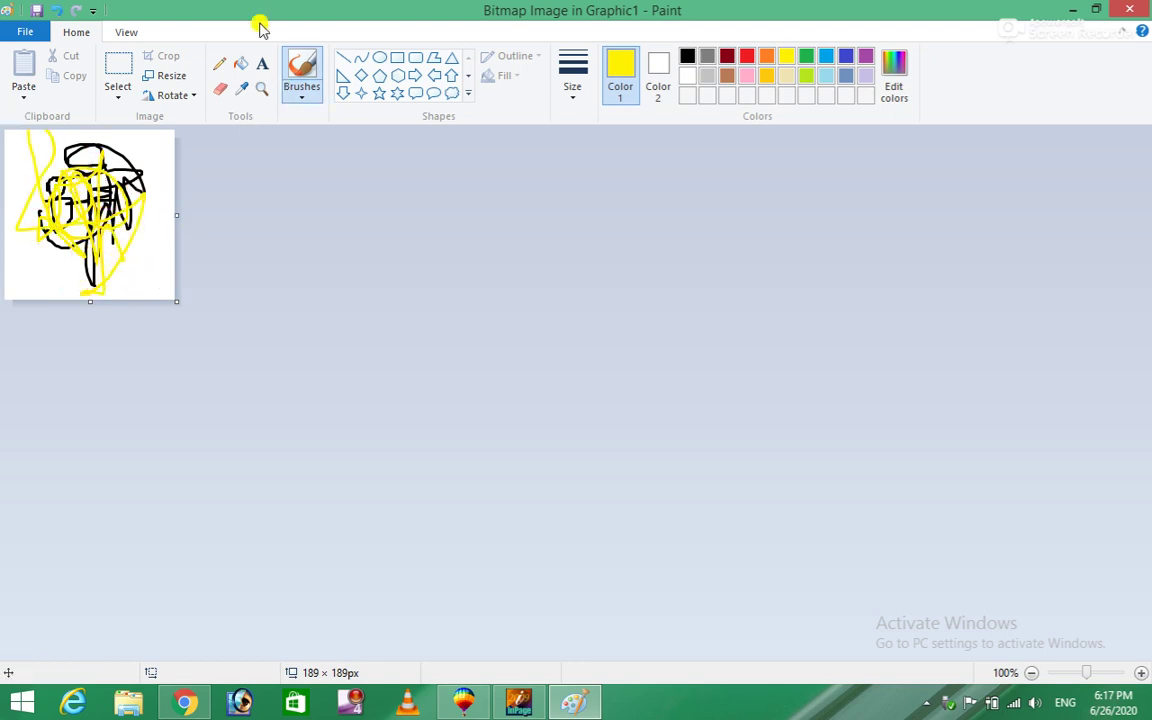
{"action": "left_click", "coordinate": [220, 88]}
{"action": "mouse_move", "coordinate": [44, 242]}
{"action": "left_mouse_down"}
{"action": "mouse_move", "coordinate": [98, 215]}
{"action": "mouse_move", "coordinate": [80, 180]}
{"action": "left_mouse_up"}
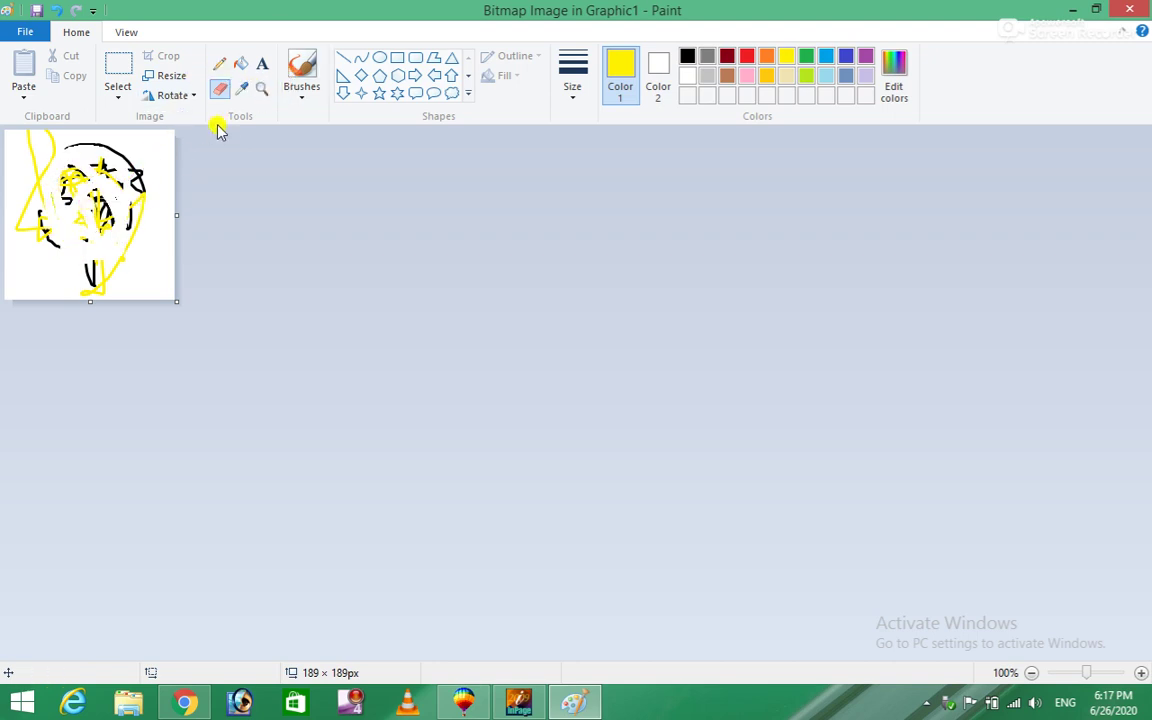
{"action": "mouse_move", "coordinate": [115, 220]}
{"action": "left_mouse_down"}
{"action": "mouse_move", "coordinate": [62, 193]}
{"action": "mouse_move", "coordinate": [98, 162]}
{"action": "mouse_move", "coordinate": [31, 219]}
{"action": "mouse_move", "coordinate": [28, 262]}
{"action": "mouse_move", "coordinate": [41, 226]}
{"action": "left_mouse_up"}
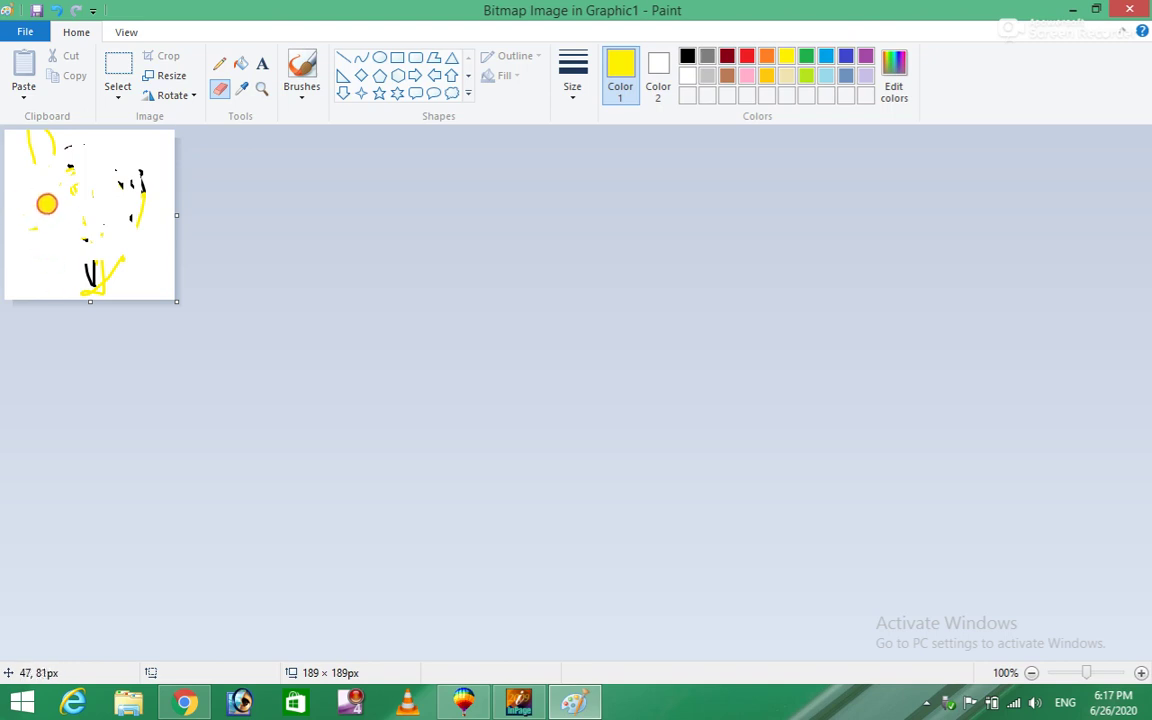
{"action": "mouse_move", "coordinate": [43, 127]}
{"action": "left_mouse_down"}
{"action": "mouse_move", "coordinate": [31, 147]}
{"action": "mouse_move", "coordinate": [87, 154]}
{"action": "mouse_move", "coordinate": [62, 213]}
{"action": "mouse_move", "coordinate": [91, 272]}
{"action": "mouse_move", "coordinate": [93, 206]}
{"action": "mouse_move", "coordinate": [152, 216]}
{"action": "mouse_move", "coordinate": [146, 157]}
{"action": "mouse_move", "coordinate": [126, 242]}
{"action": "mouse_move", "coordinate": [113, 221]}
{"action": "mouse_move", "coordinate": [80, 311]}
{"action": "mouse_move", "coordinate": [80, 170]}
{"action": "mouse_move", "coordinate": [58, 148]}
{"action": "mouse_move", "coordinate": [112, 151]}
{"action": "mouse_move", "coordinate": [84, 130]}
{"action": "mouse_move", "coordinate": [104, 156]}
{"action": "mouse_move", "coordinate": [46, 226]}
{"action": "mouse_move", "coordinate": [80, 219]}
{"action": "left_mouse_up"}
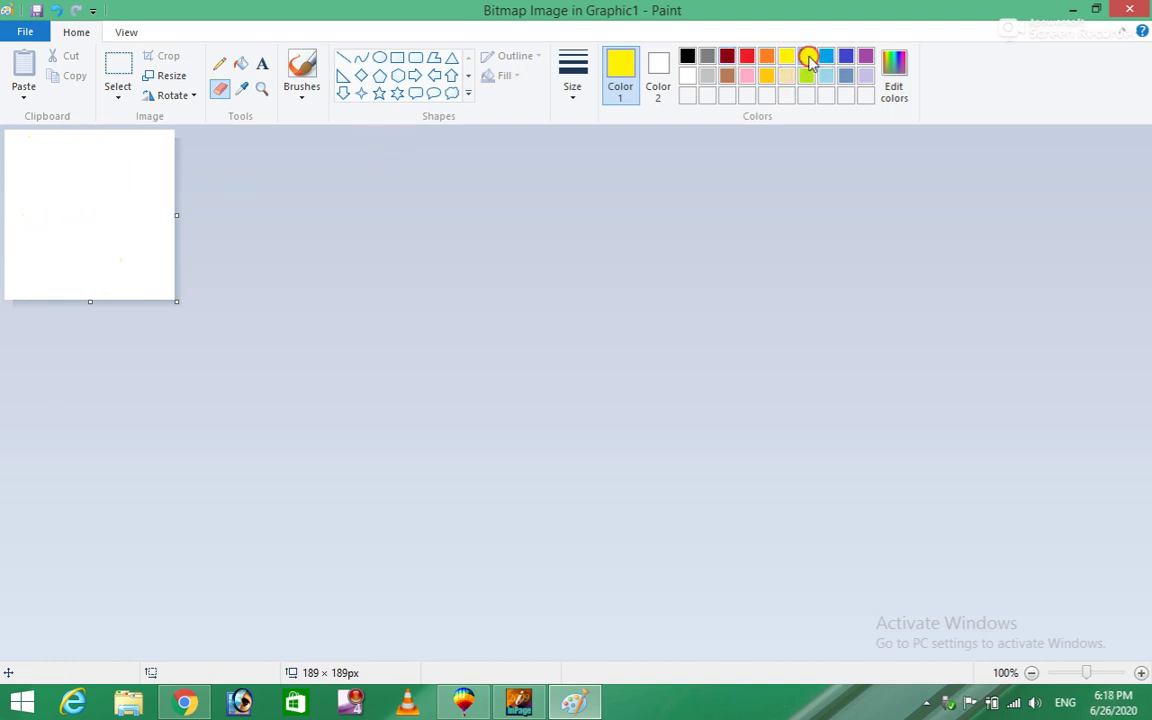
Draw a green looped pencil outline on the bitmap and exit Paint back to CorelDRAW.
{"action": "left_click", "coordinate": [807, 57]}
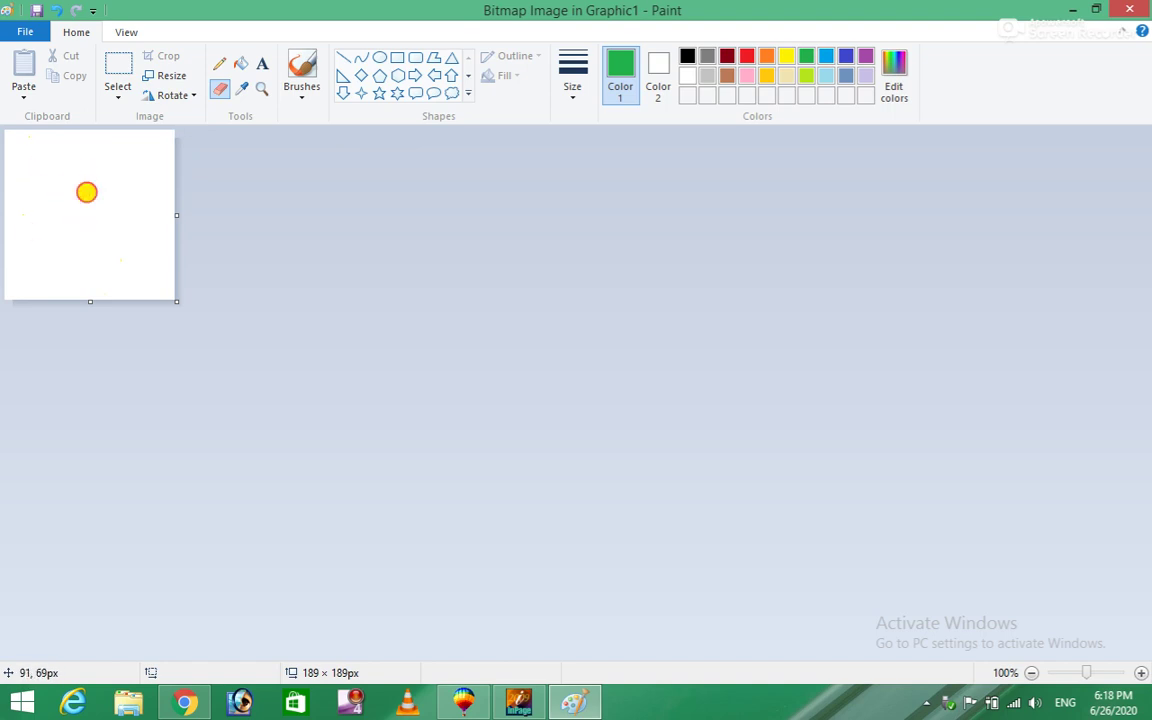
{"action": "left_click", "coordinate": [220, 64]}
{"action": "mouse_move", "coordinate": [80, 185]}
{"action": "left_mouse_down"}
{"action": "mouse_move", "coordinate": [62, 167]}
{"action": "mouse_move", "coordinate": [78, 190]}
{"action": "mouse_move", "coordinate": [103, 141]}
{"action": "mouse_move", "coordinate": [123, 139]}
{"action": "mouse_move", "coordinate": [80, 172]}
{"action": "mouse_move", "coordinate": [75, 194]}
{"action": "left_mouse_up"}
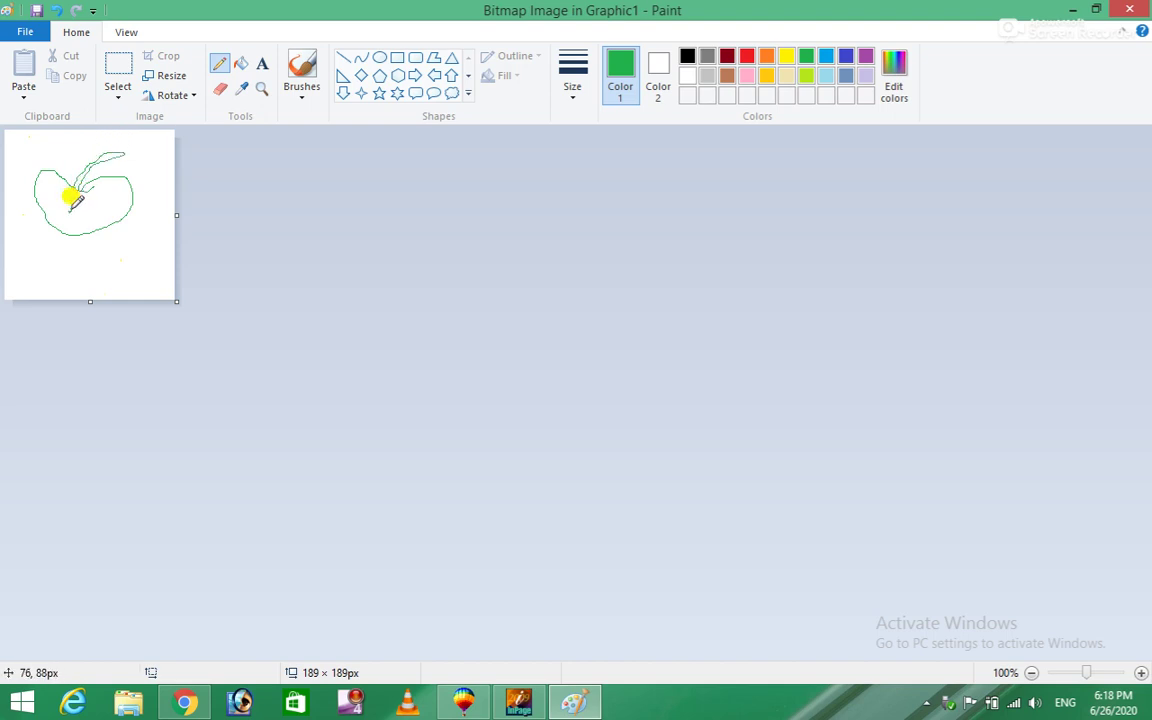
{"action": "left_click", "coordinate": [22, 31]}
{"action": "left_click", "coordinate": [45, 348]}
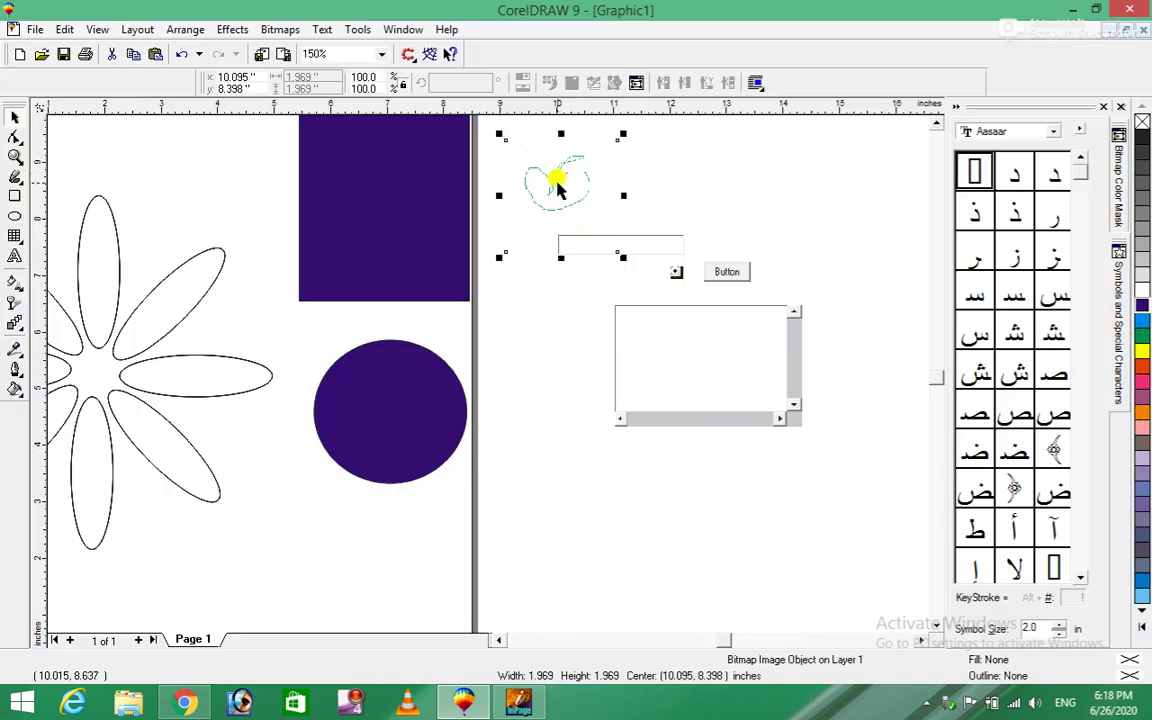
Open Object Properties via Edit > Properties and fill the purple rectangle with yellow.
{"action": "left_click", "coordinate": [65, 30]}
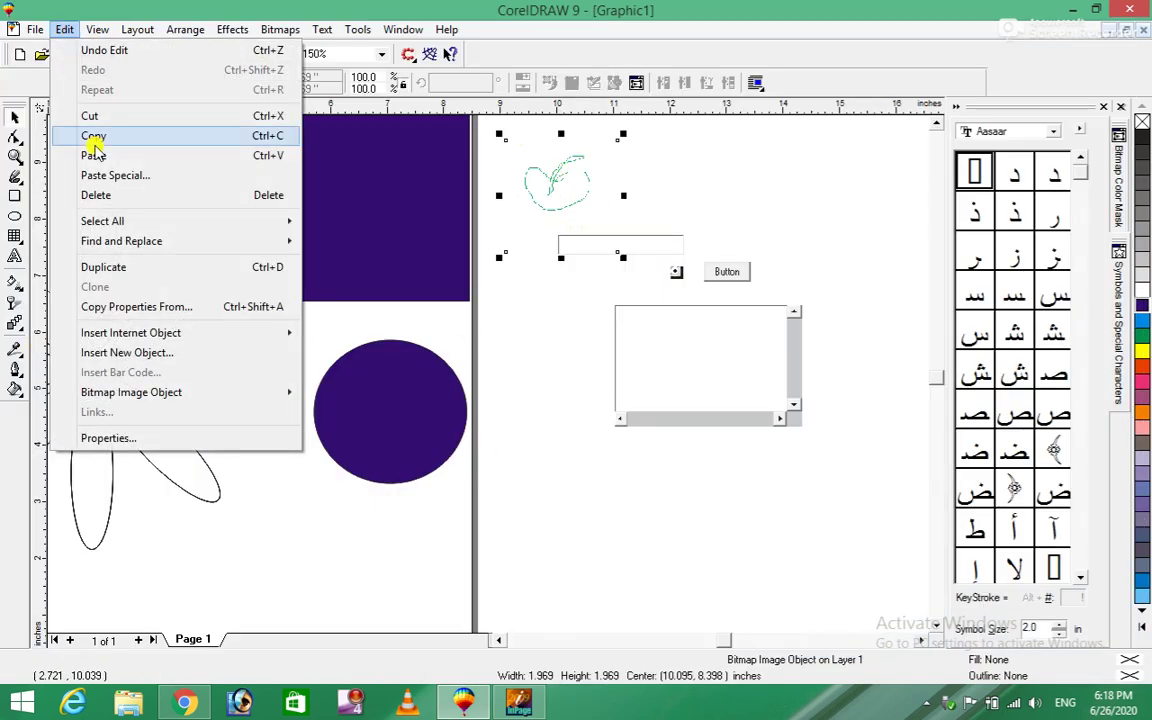
{"action": "left_click", "coordinate": [108, 439]}
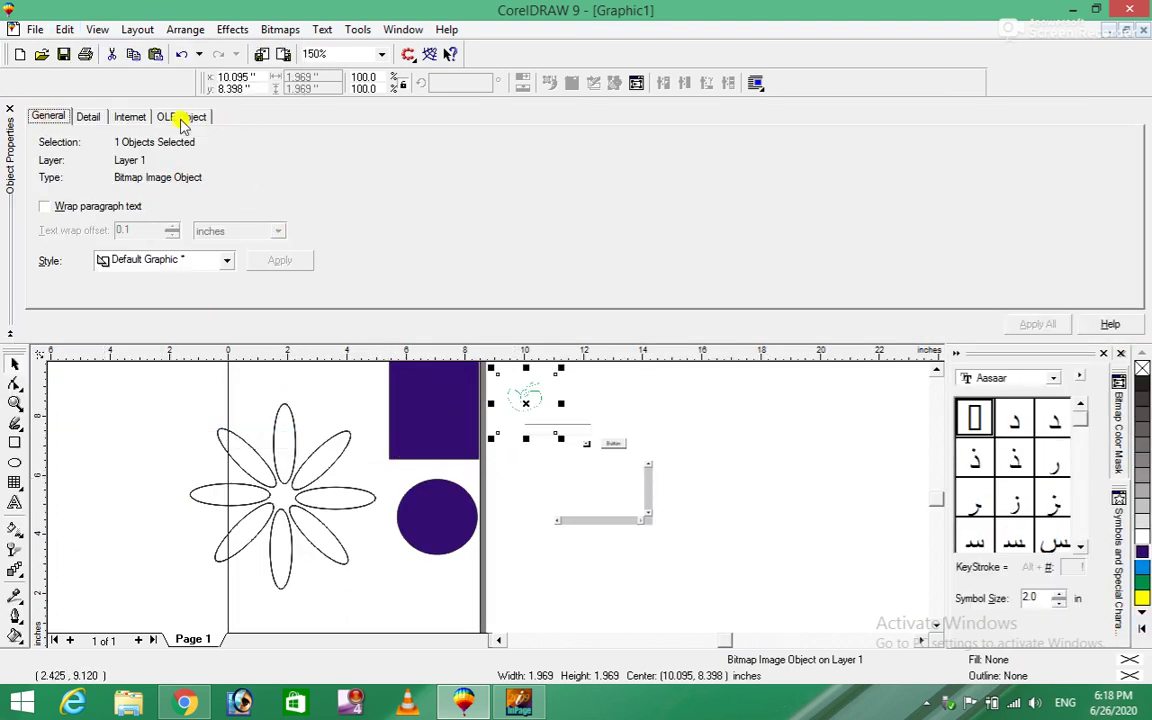
{"action": "left_click", "coordinate": [434, 420]}
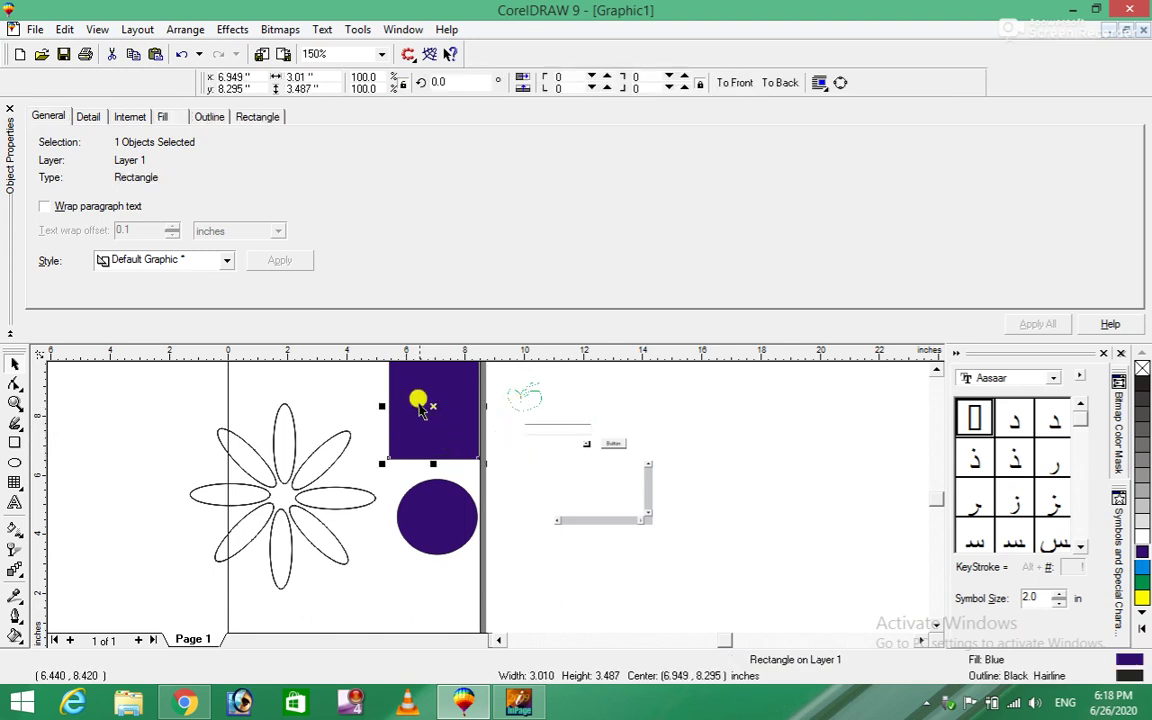
{"action": "left_click", "coordinate": [165, 117]}
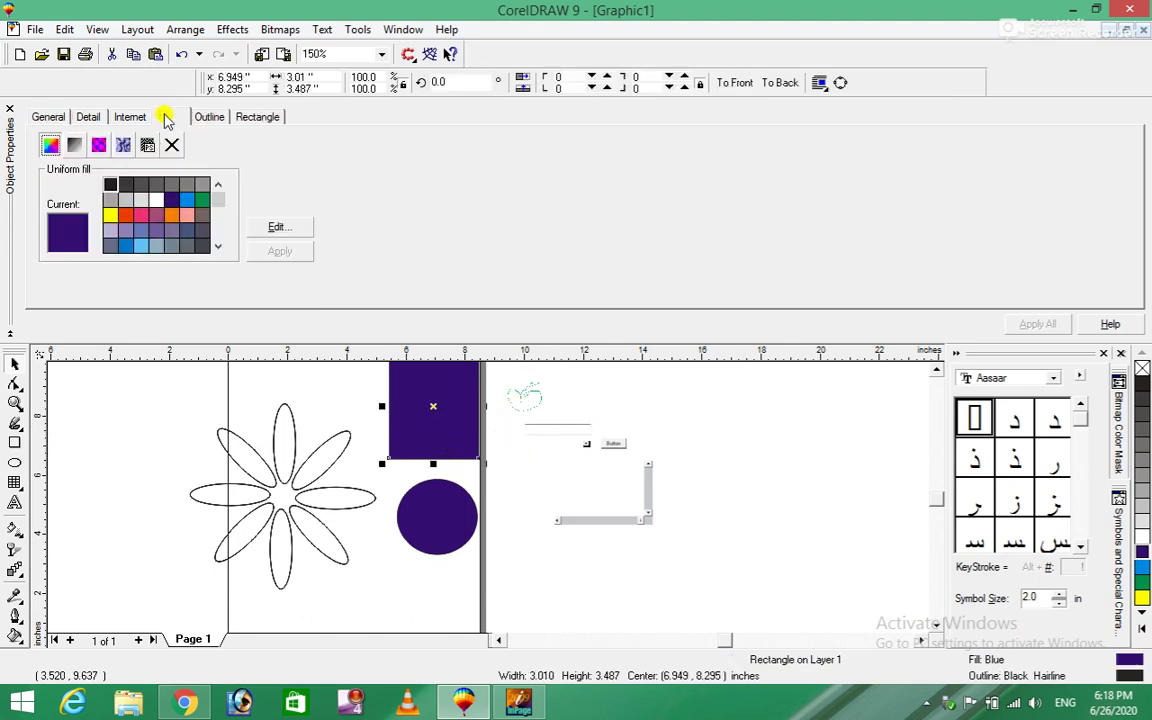
{"action": "left_click", "coordinate": [110, 214]}
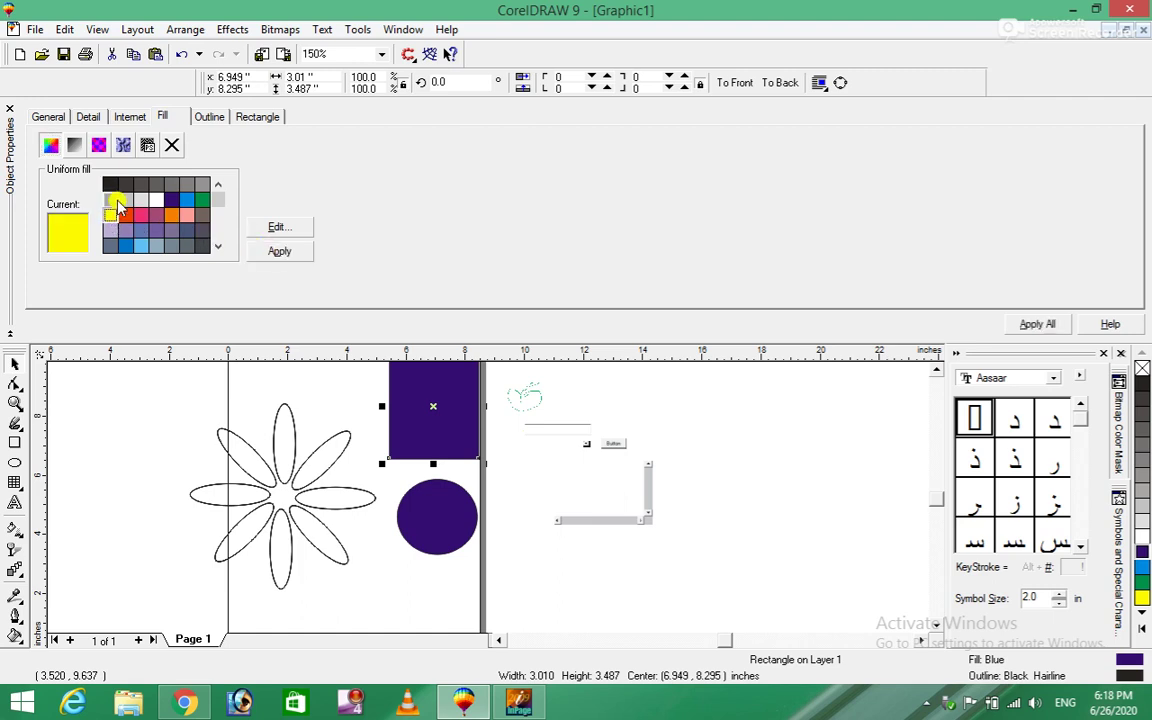
{"action": "left_click", "coordinate": [279, 251]}
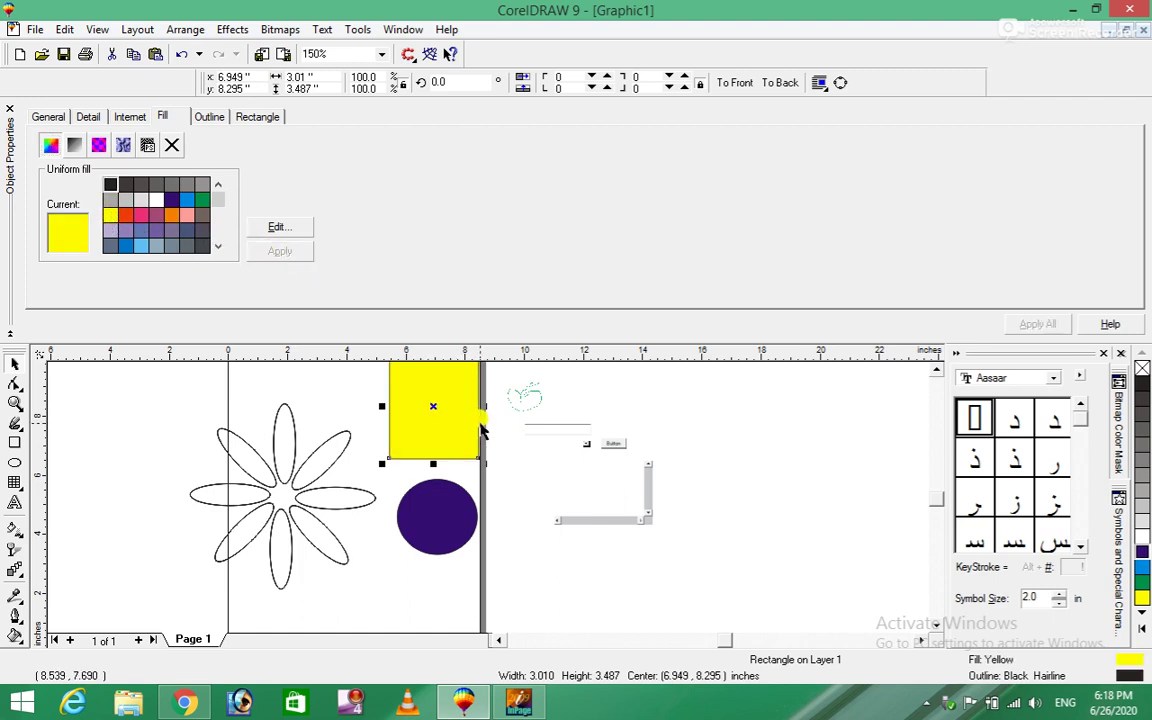
{"action": "left_click", "coordinate": [313, 460]}
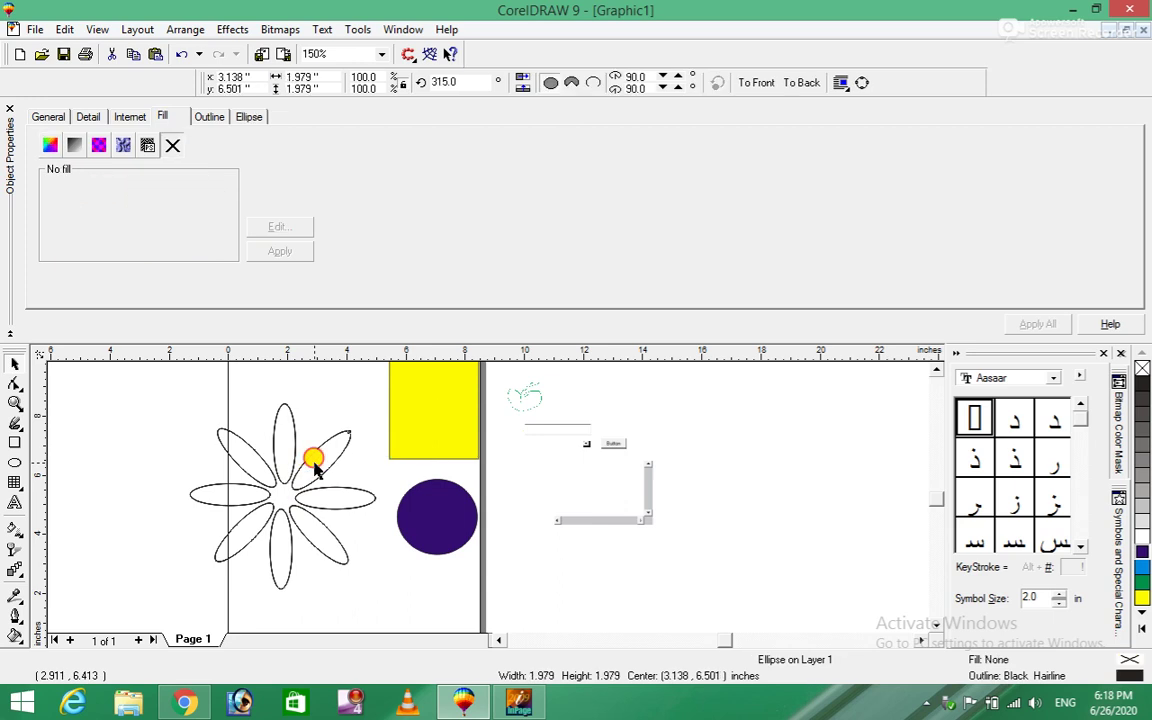
Apply the Disco Nightmare texture fill to the upper-right petal.
{"action": "left_click", "coordinate": [123, 146]}
{"action": "left_click", "coordinate": [199, 208]}
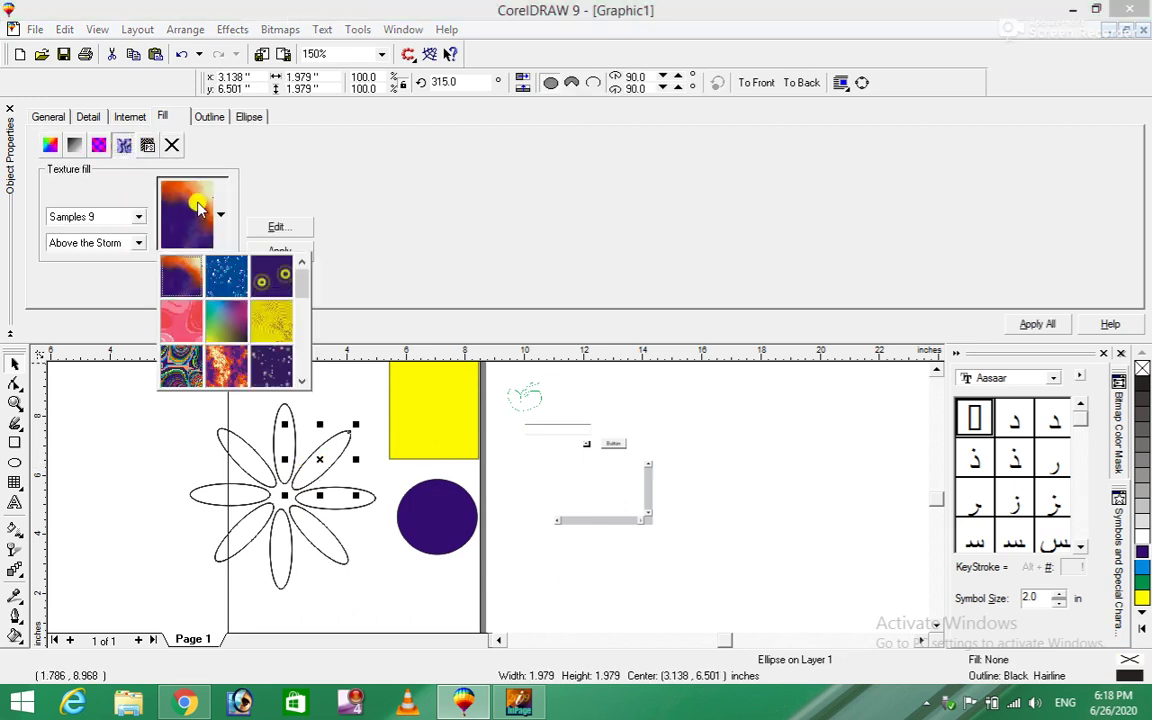
{"action": "left_click", "coordinate": [178, 372]}
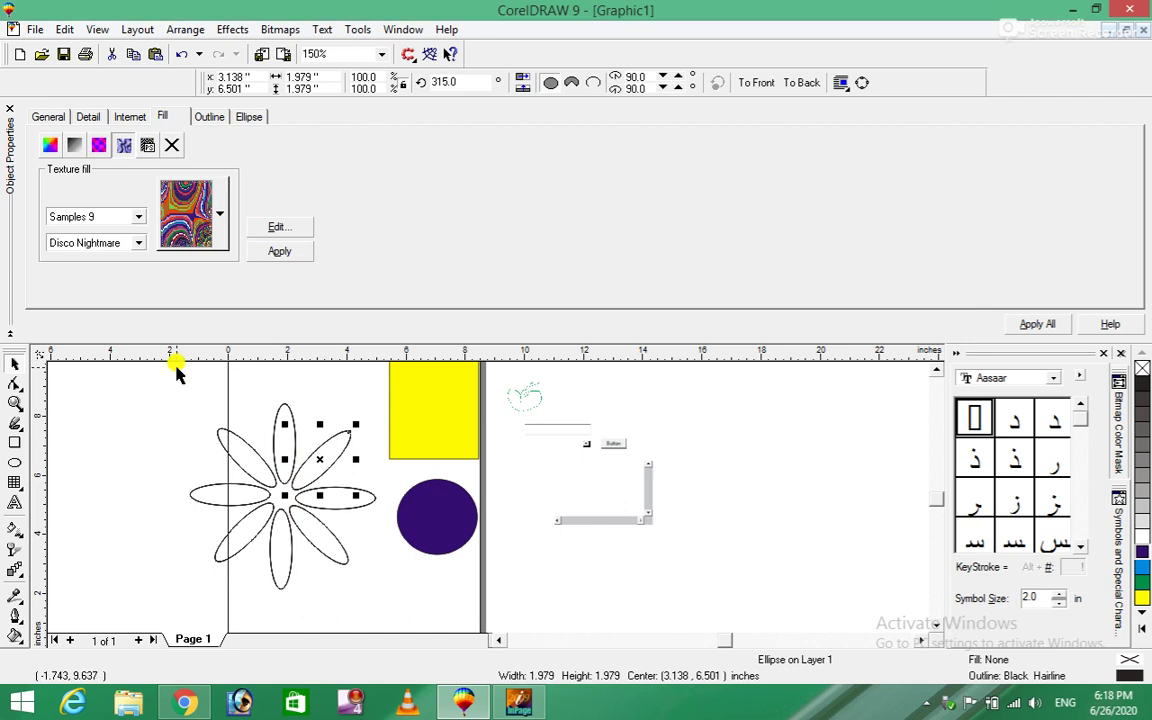
{"action": "left_click", "coordinate": [281, 250]}
Fill the lower-left petal with the Samples 7 'Above the Earth' texture.
{"action": "left_click", "coordinate": [250, 543]}
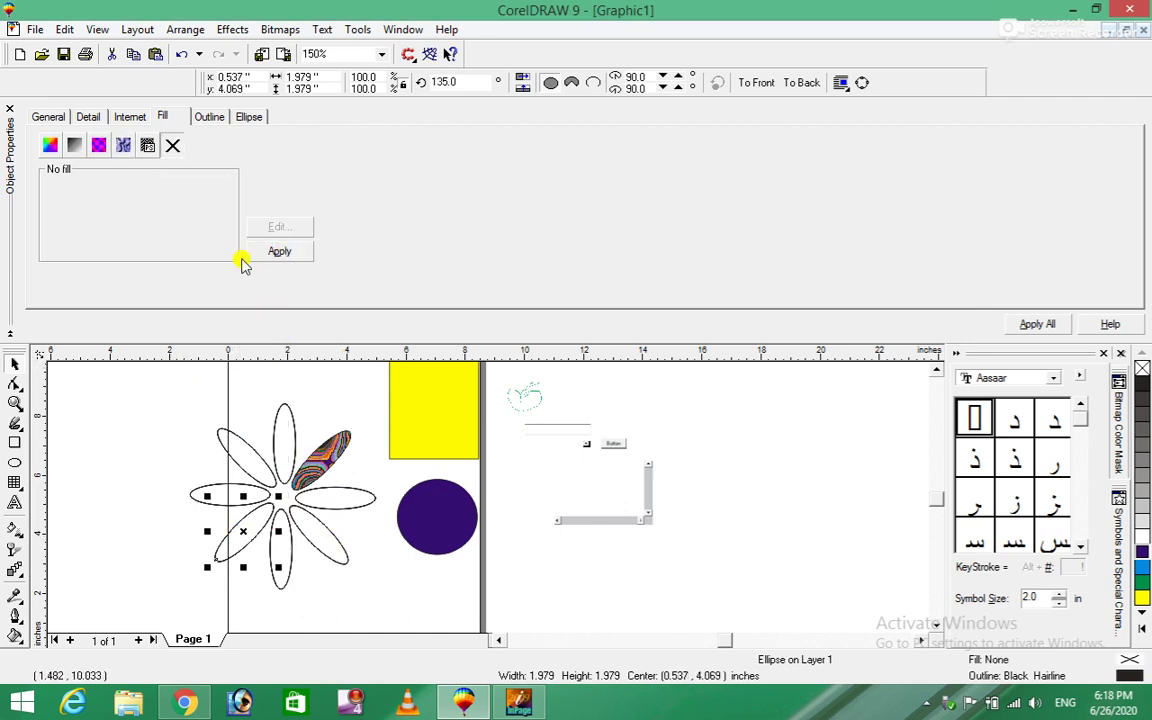
{"action": "left_click", "coordinate": [123, 146]}
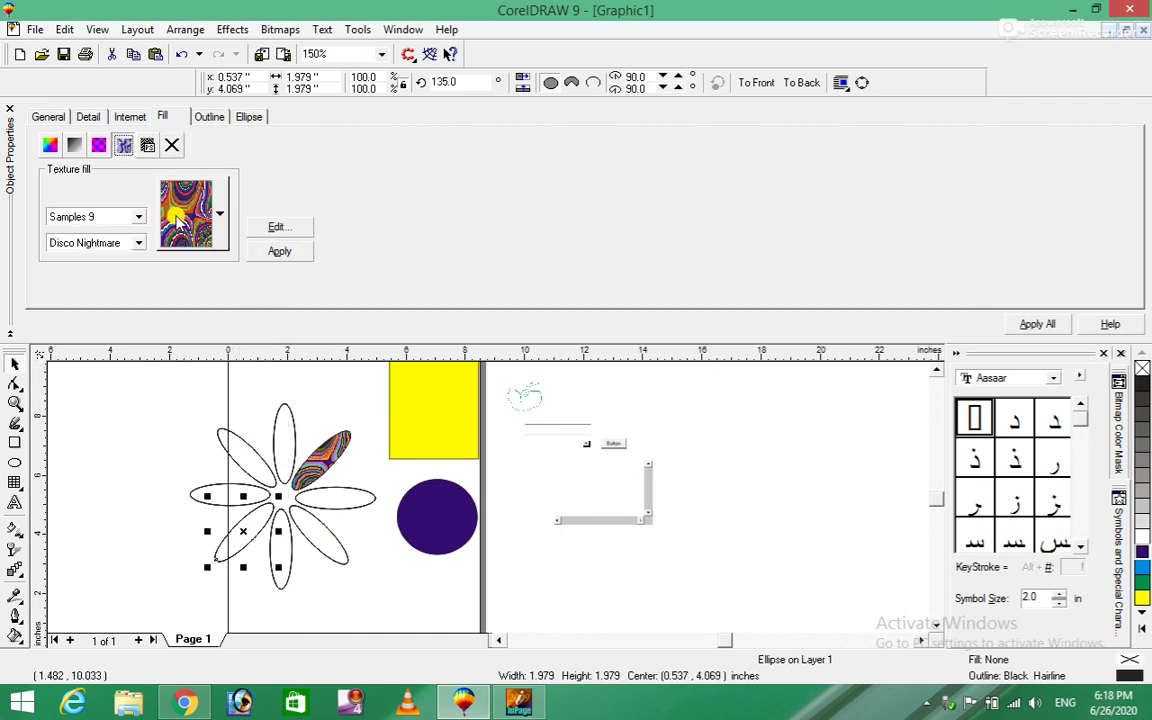
{"action": "left_click", "coordinate": [138, 216]}
{"action": "left_click", "coordinate": [88, 256]}
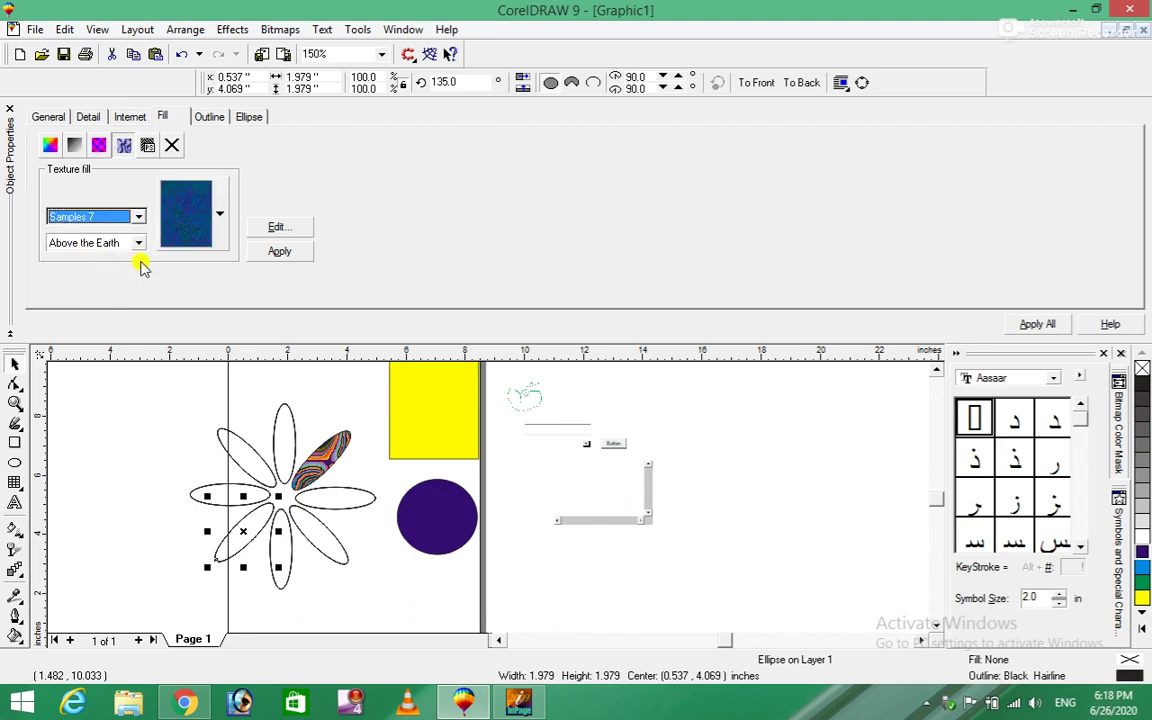
{"action": "left_click", "coordinate": [279, 251]}
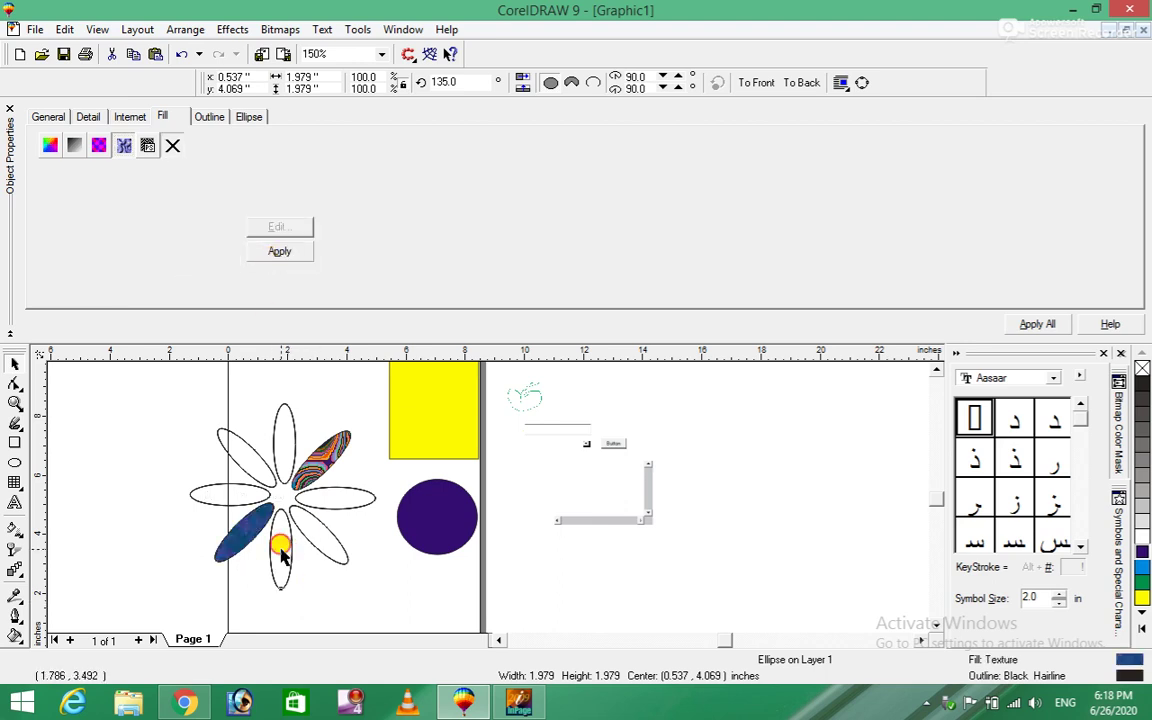
{"action": "left_click", "coordinate": [281, 556]}
{"action": "left_click", "coordinate": [50, 146]}
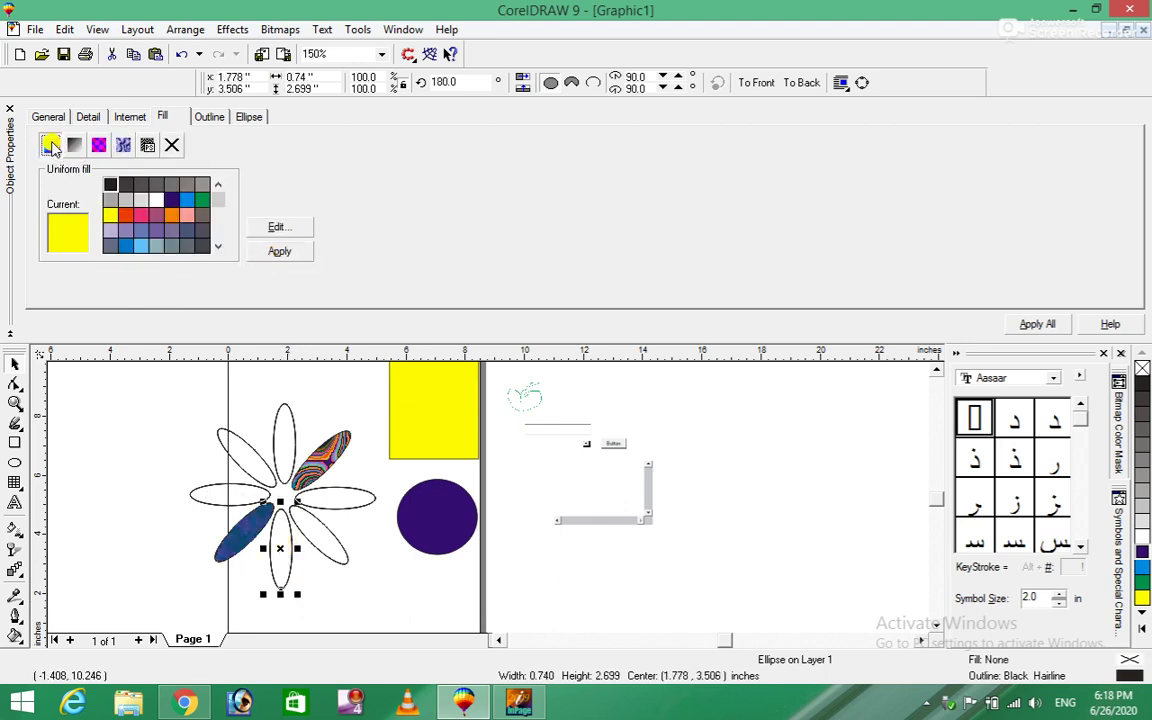
Give the bottom petal a uniform orange fill.
{"action": "left_click", "coordinate": [171, 215]}
{"action": "left_click", "coordinate": [280, 251]}
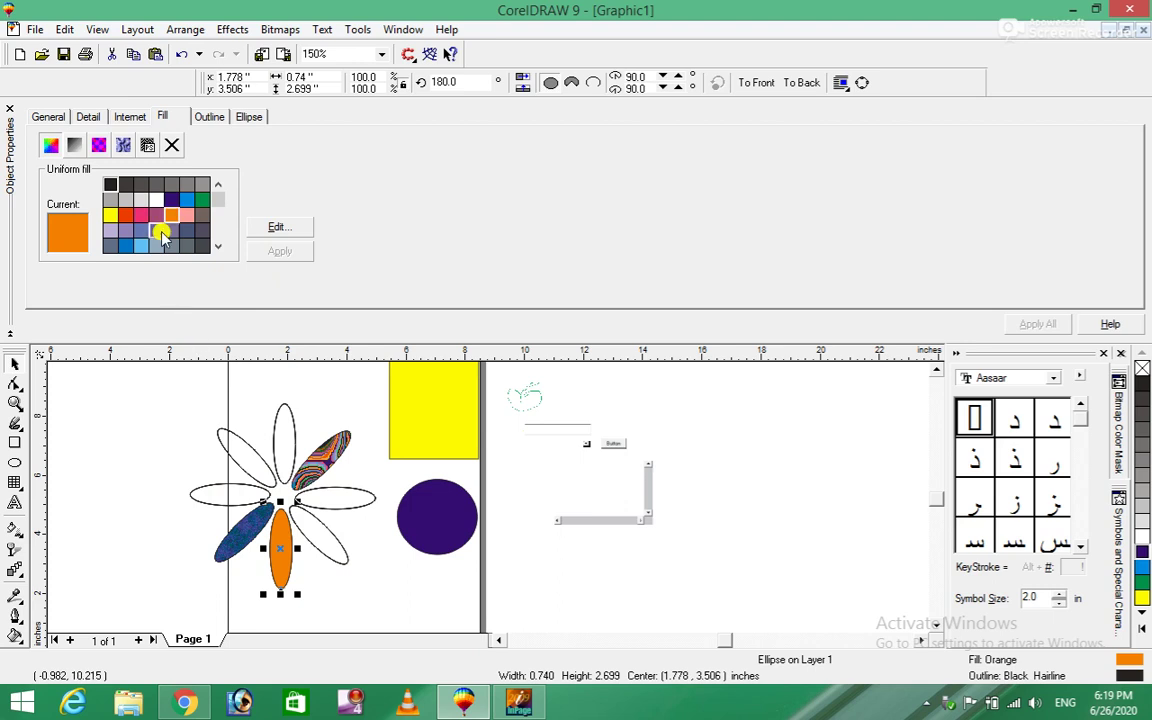
{"action": "left_click", "coordinate": [133, 118]}
Give the bottom petal a cyan outline 2.952 points wide.
{"action": "left_click", "coordinate": [208, 118]}
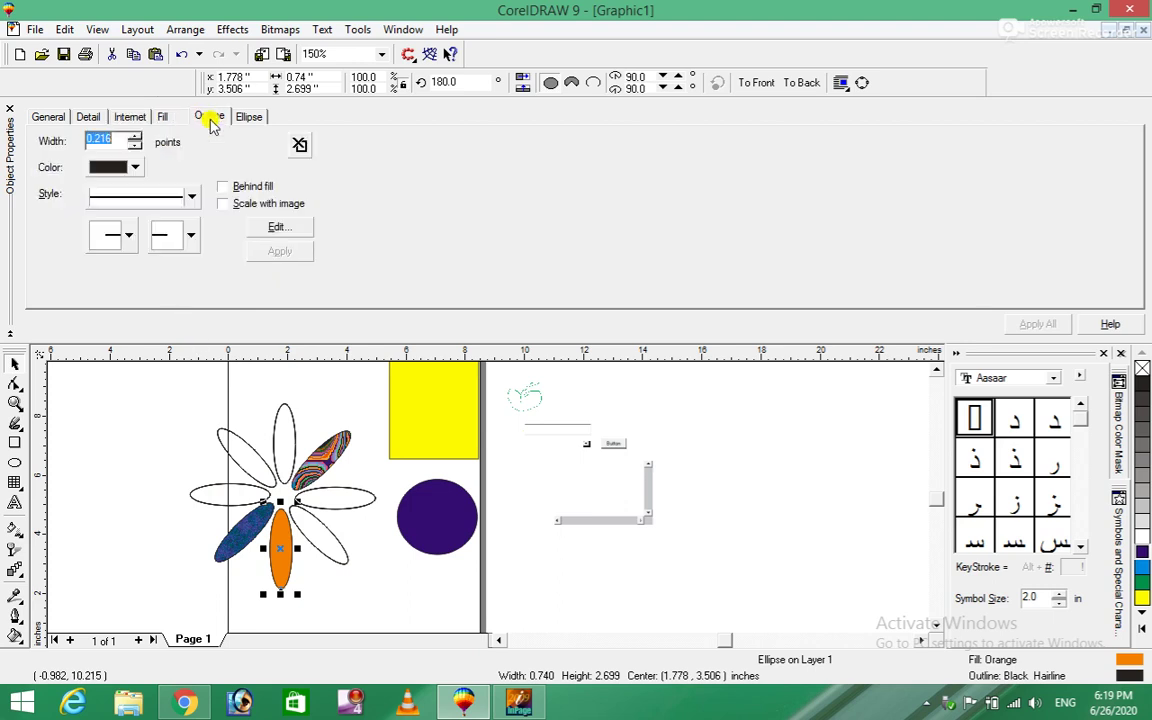
{"action": "left_click", "coordinate": [134, 166]}
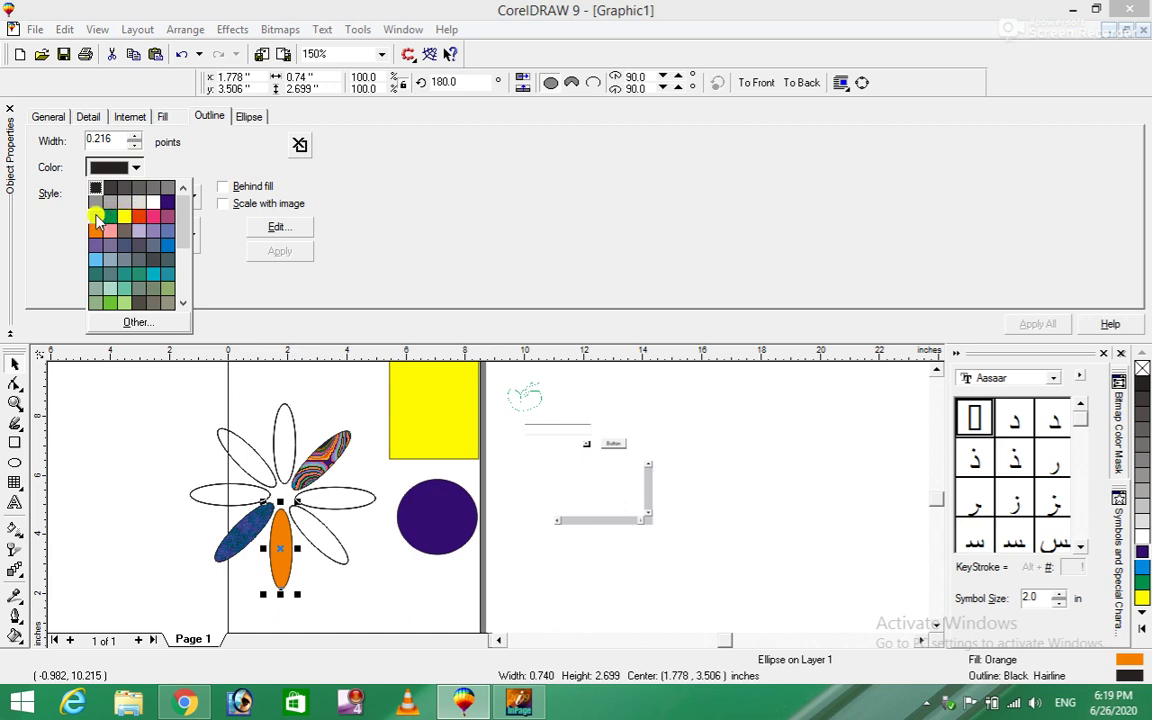
{"action": "left_click", "coordinate": [95, 216]}
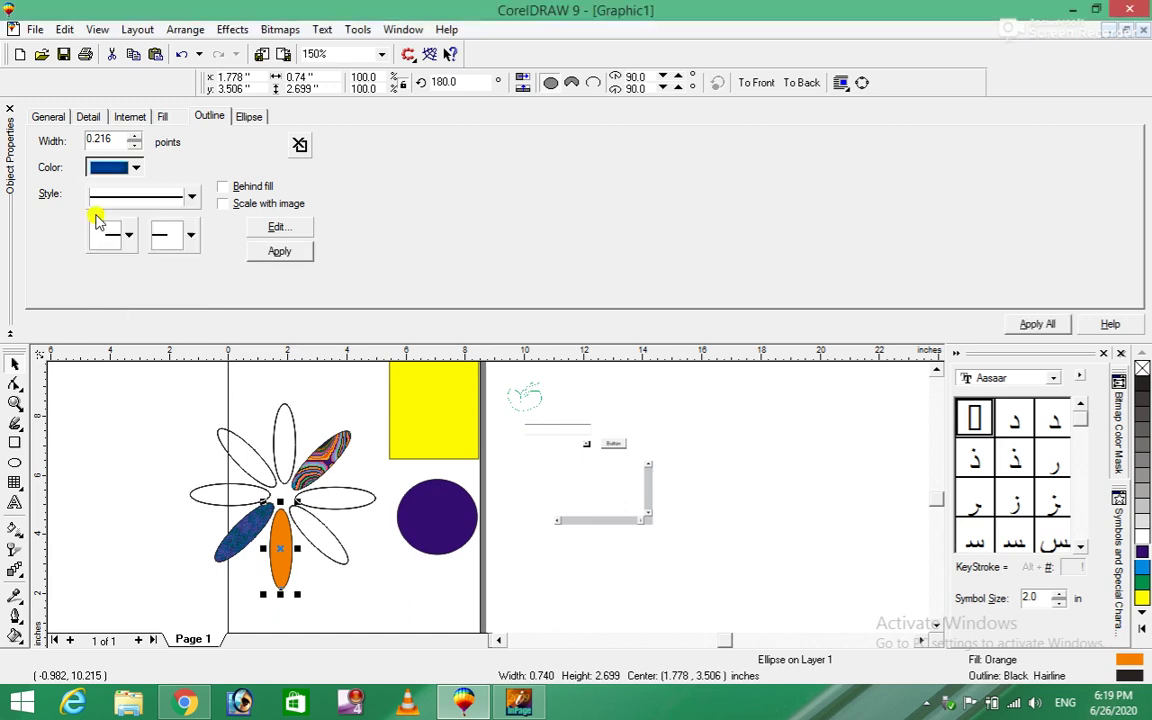
{"action": "left_click", "coordinate": [133, 137]}
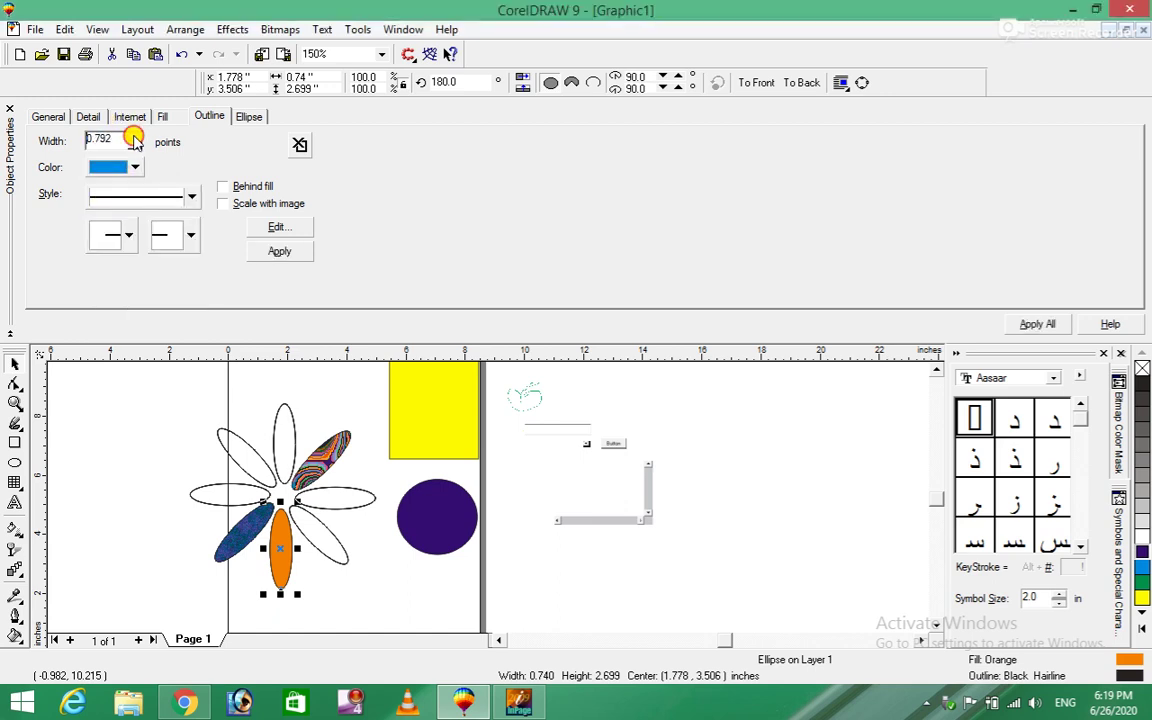
{"action": "left_click", "coordinate": [280, 251]}
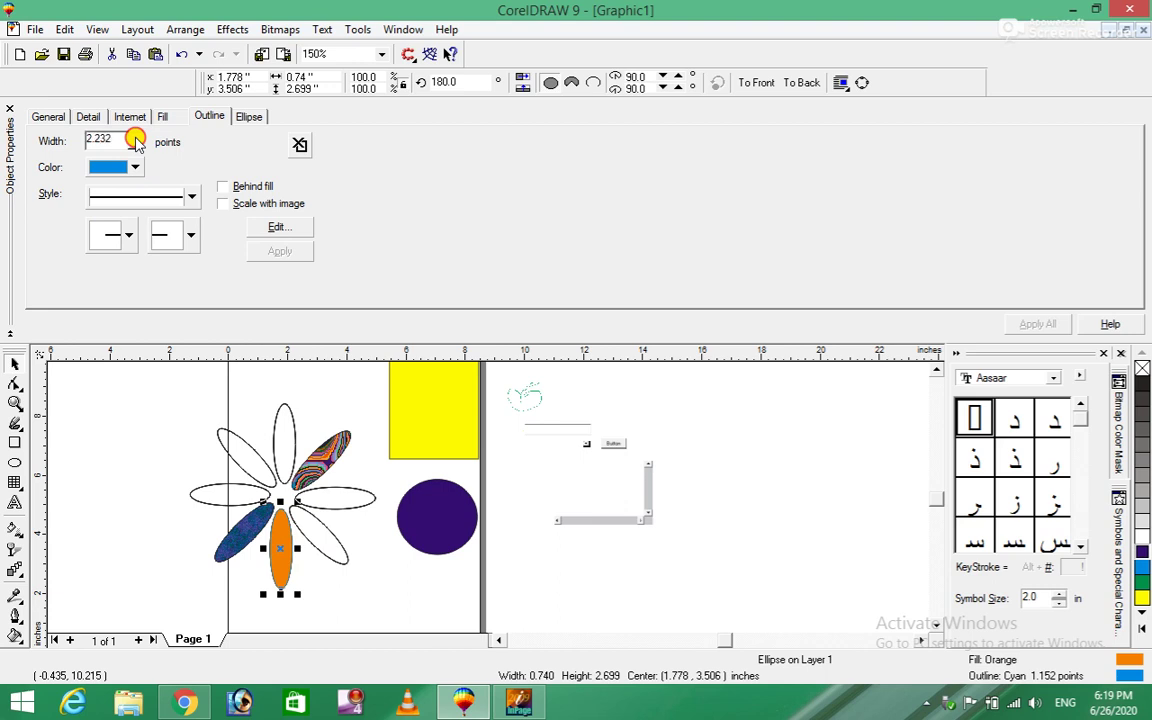
{"action": "left_click", "coordinate": [134, 139]}
{"action": "left_click", "coordinate": [280, 251]}
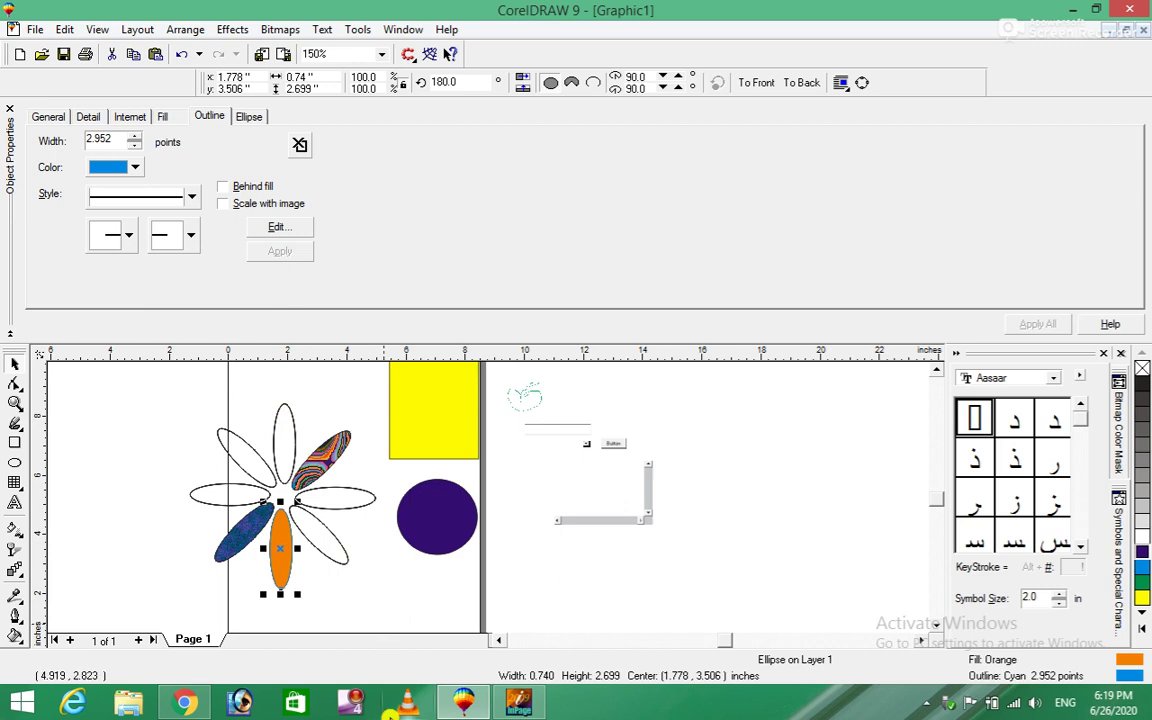
{"action": "scroll", "coordinate": [292, 590], "scroll_direction": "up", "scroll_amount": 1}
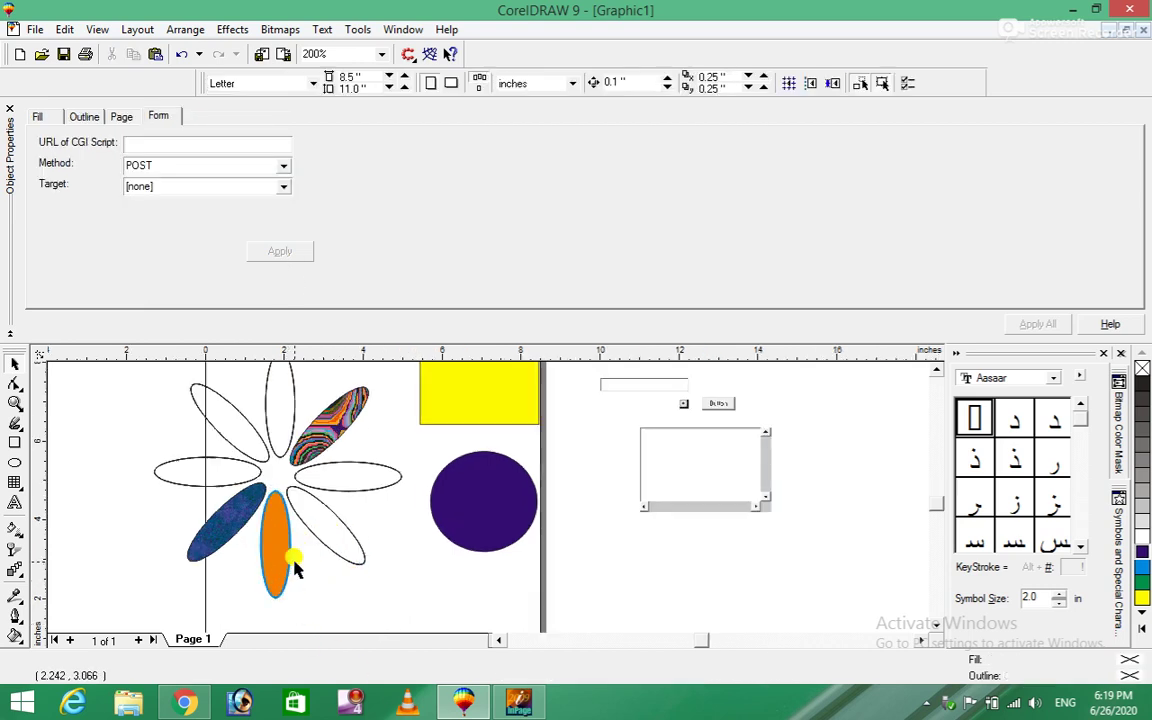
Give the hollow tilted lower-right petal a green 5-point outline, then close Object Properties.
{"action": "scroll", "coordinate": [288, 560], "scroll_direction": "up", "scroll_amount": 2}
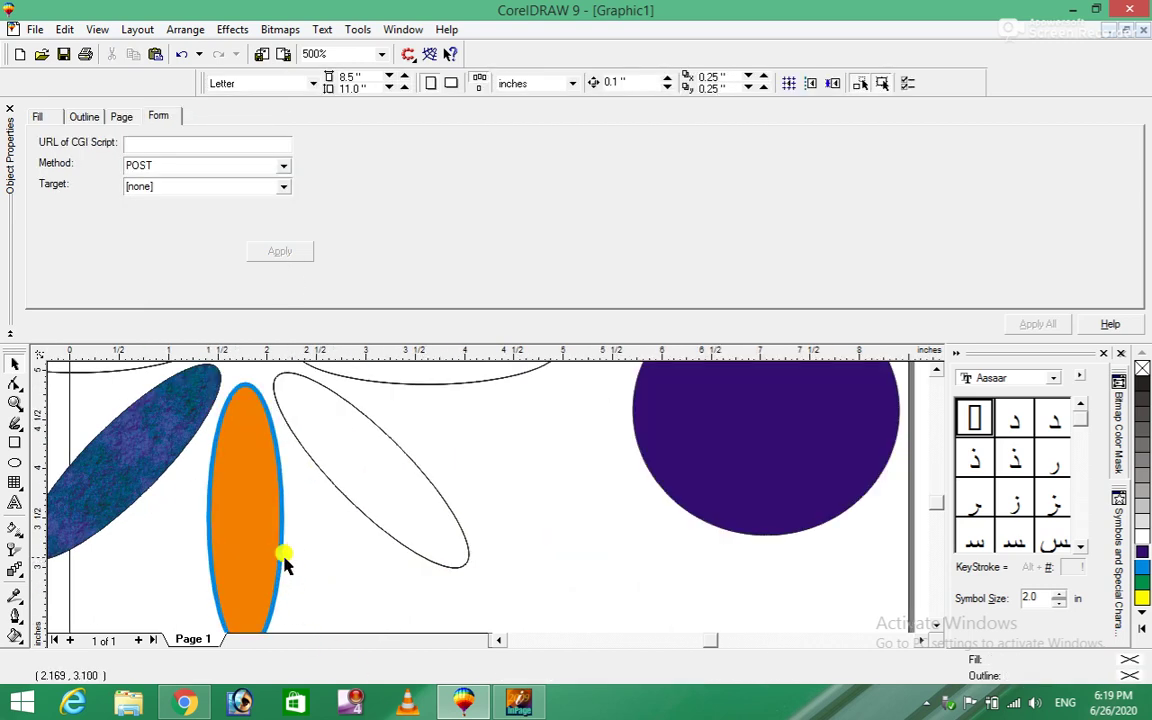
{"action": "left_click", "coordinate": [238, 418]}
{"action": "left_click", "coordinate": [364, 447]}
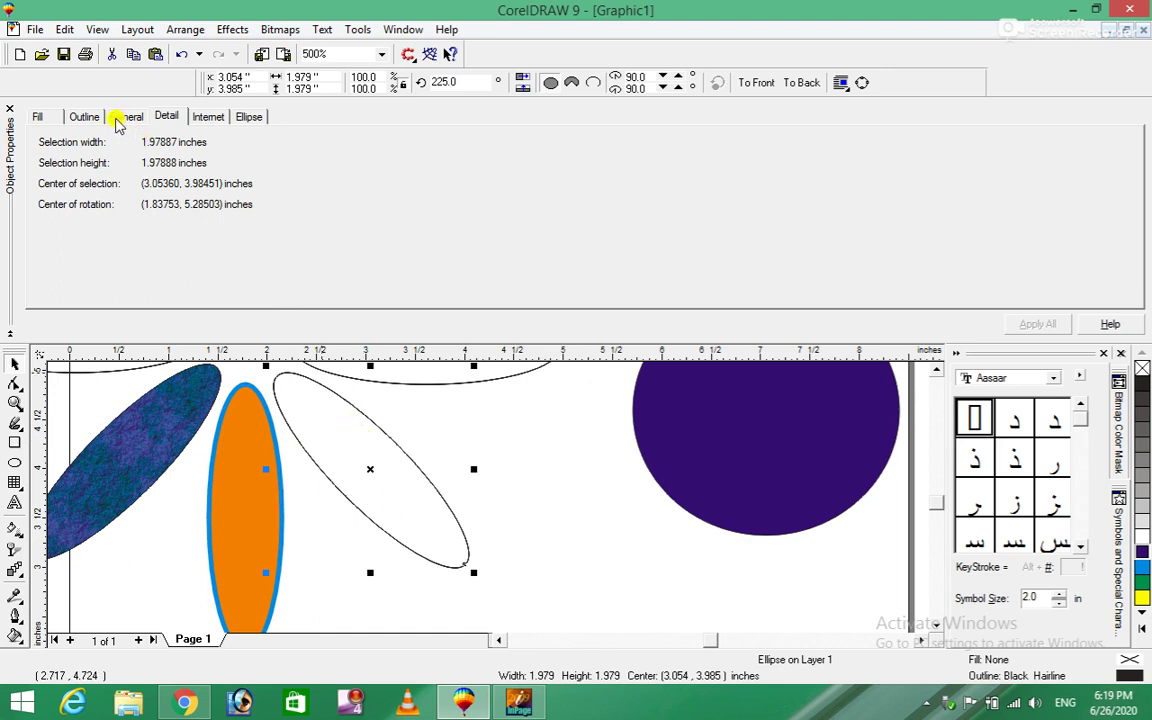
{"action": "left_click", "coordinate": [84, 117]}
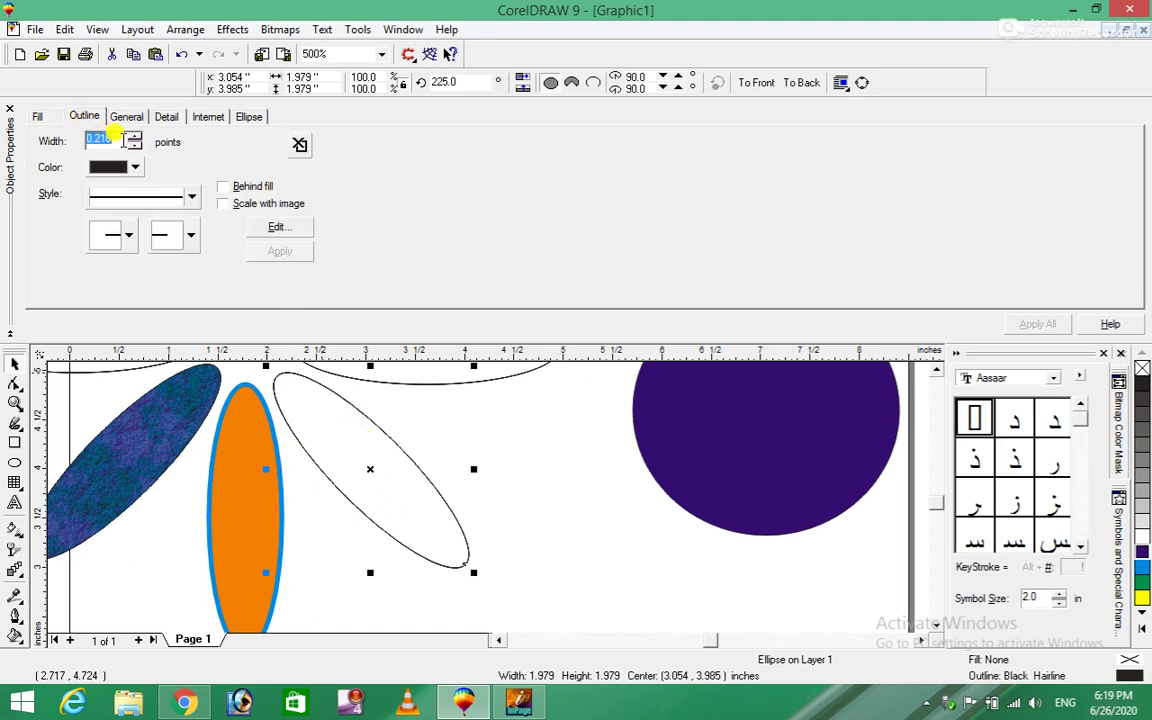
{"action": "type", "text": "5"}
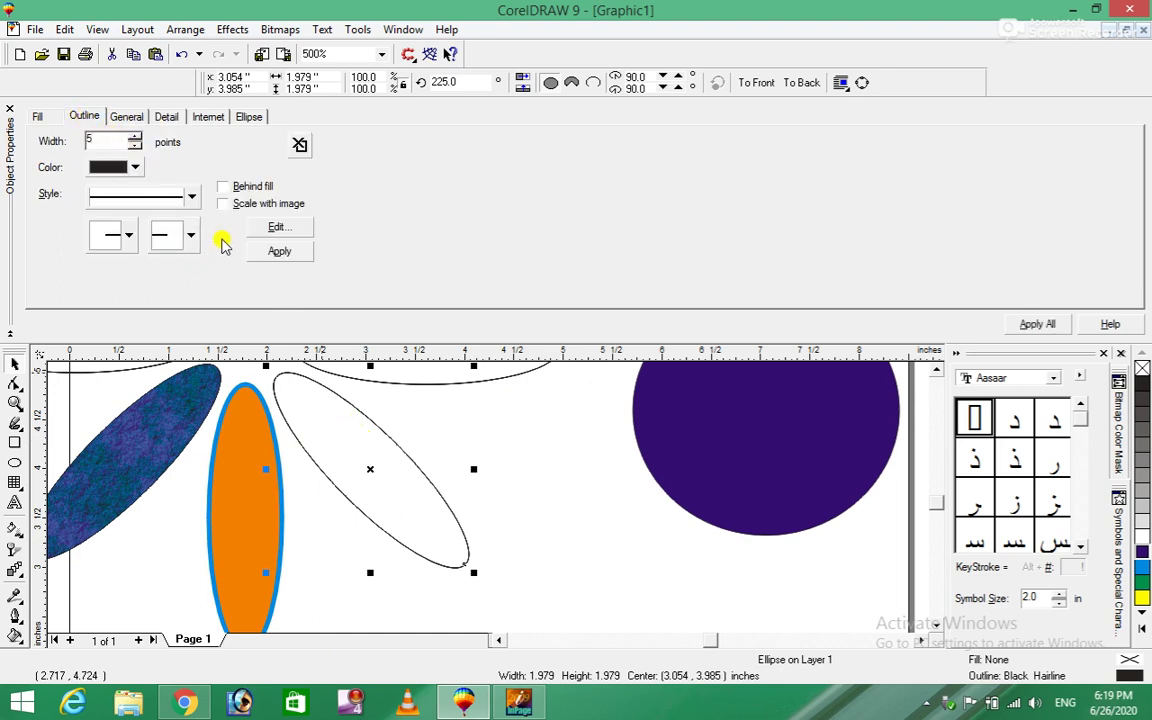
{"action": "left_click", "coordinate": [134, 168]}
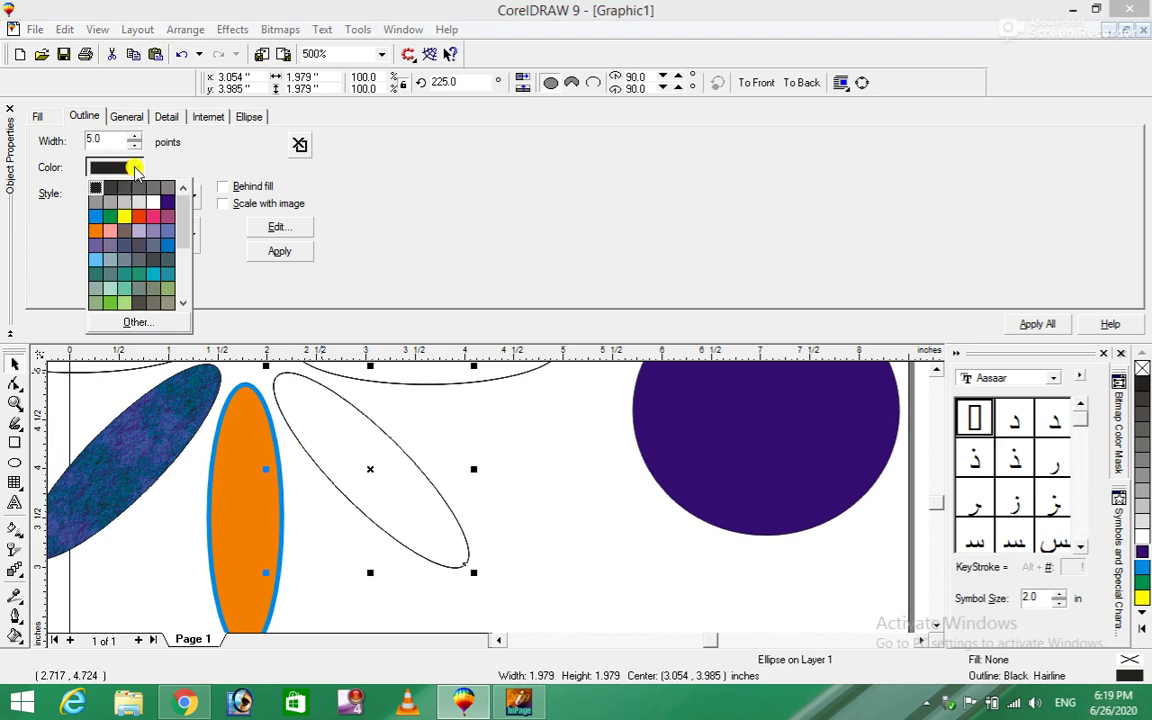
{"action": "left_click", "coordinate": [107, 220]}
{"action": "left_click", "coordinate": [276, 251]}
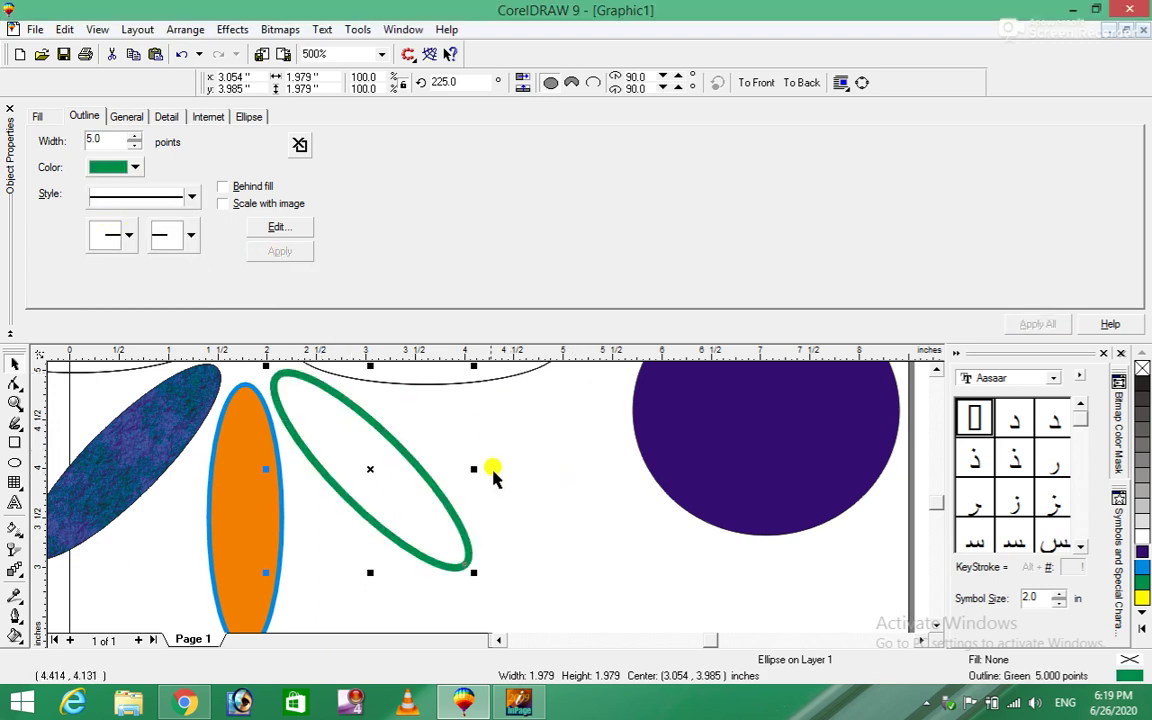
{"action": "left_click", "coordinate": [10, 113]}
{"action": "left_click", "coordinate": [591, 425]}
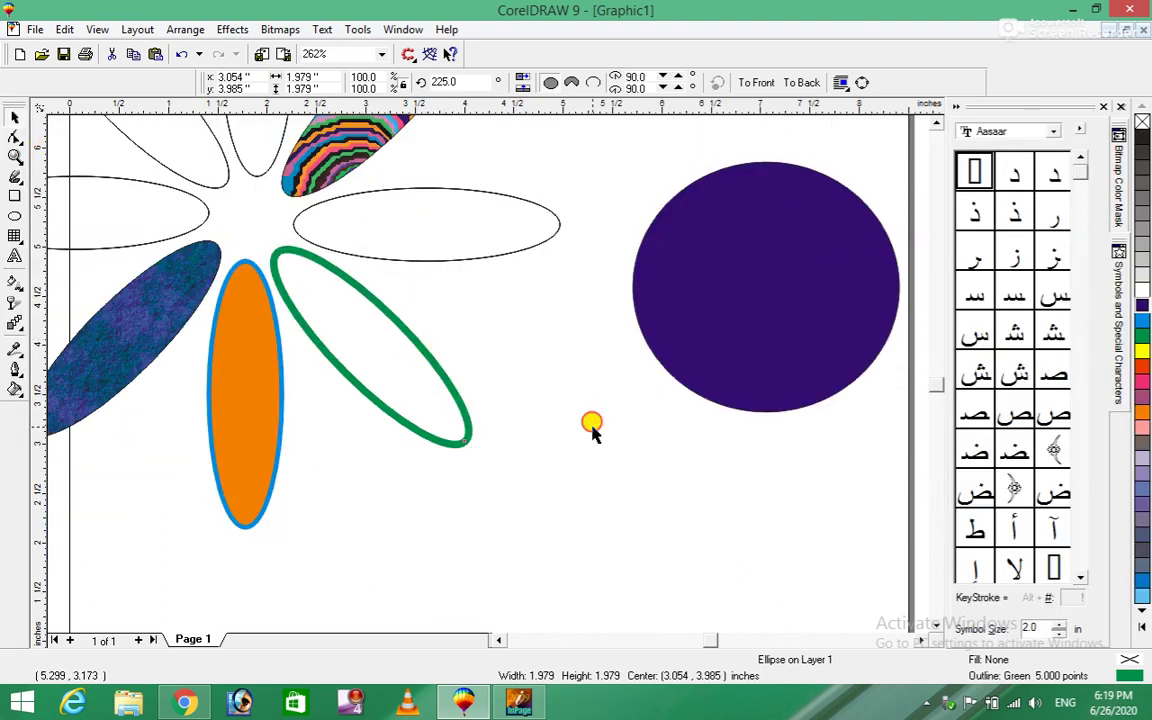
{"action": "scroll", "coordinate": [553, 391], "scroll_direction": "down", "scroll_amount": 1}
{"action": "scroll", "coordinate": [553, 391], "scroll_direction": "down", "scroll_amount": 2}
{"action": "scroll", "coordinate": [553, 391], "scroll_direction": "down", "scroll_amount": 1}
{"action": "left_click", "coordinate": [68, 33]}
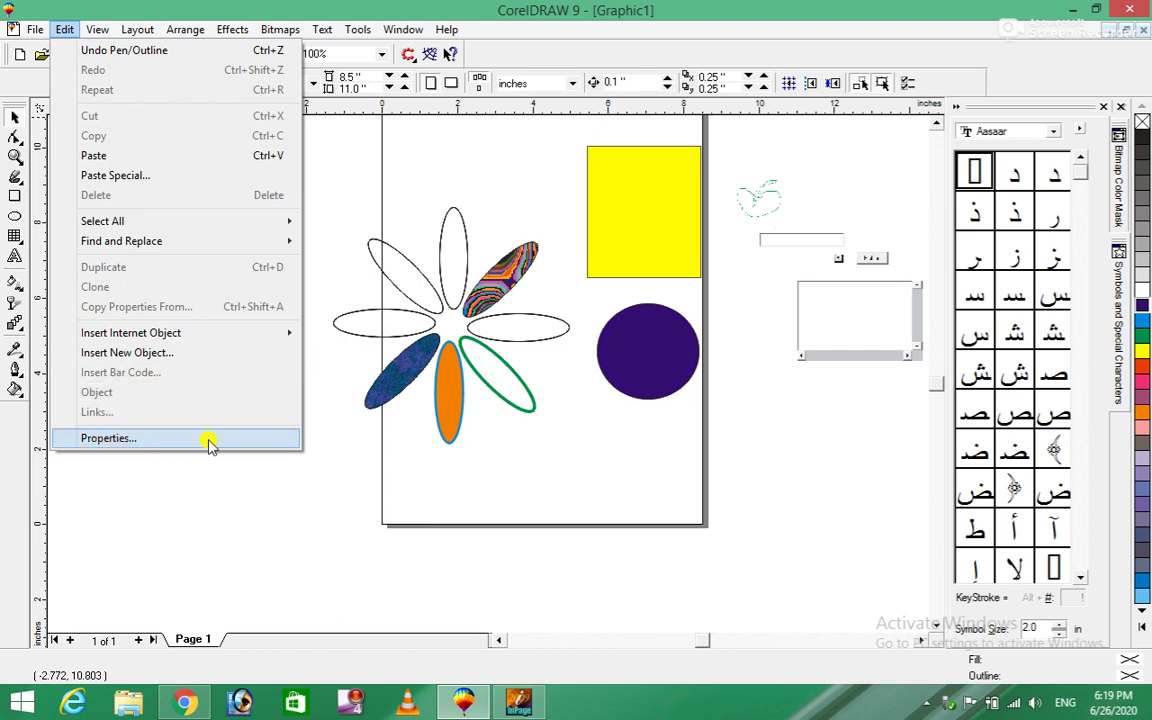
{"action": "left_click", "coordinate": [772, 512]}
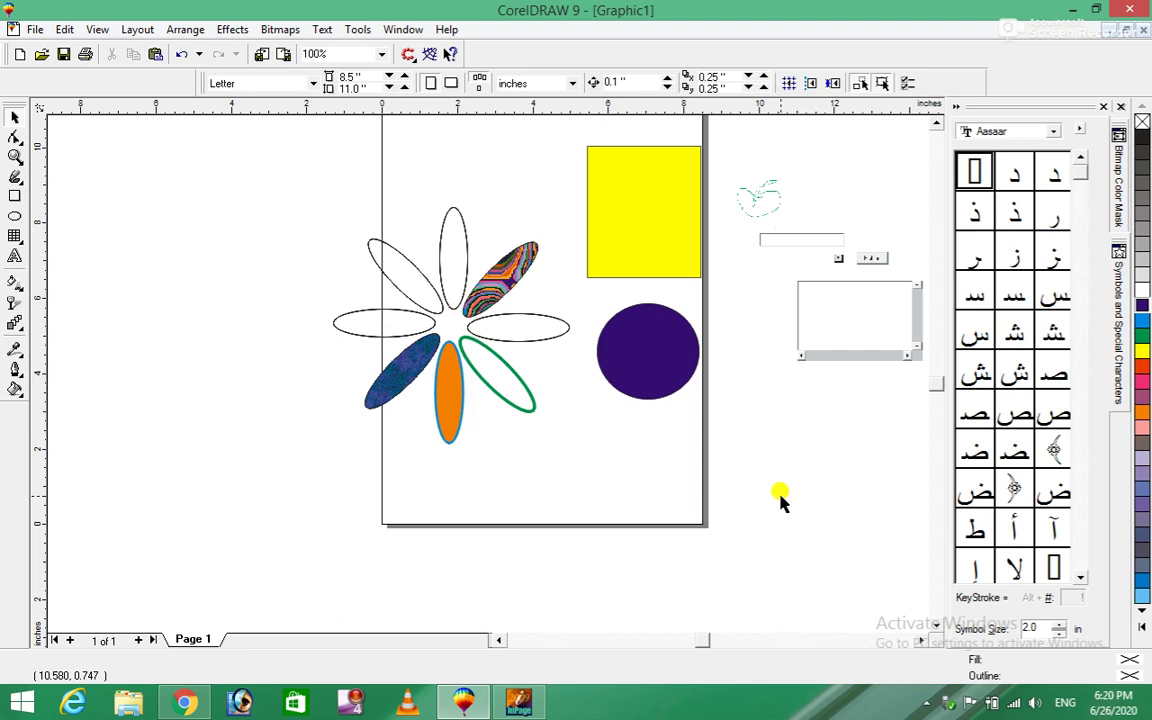